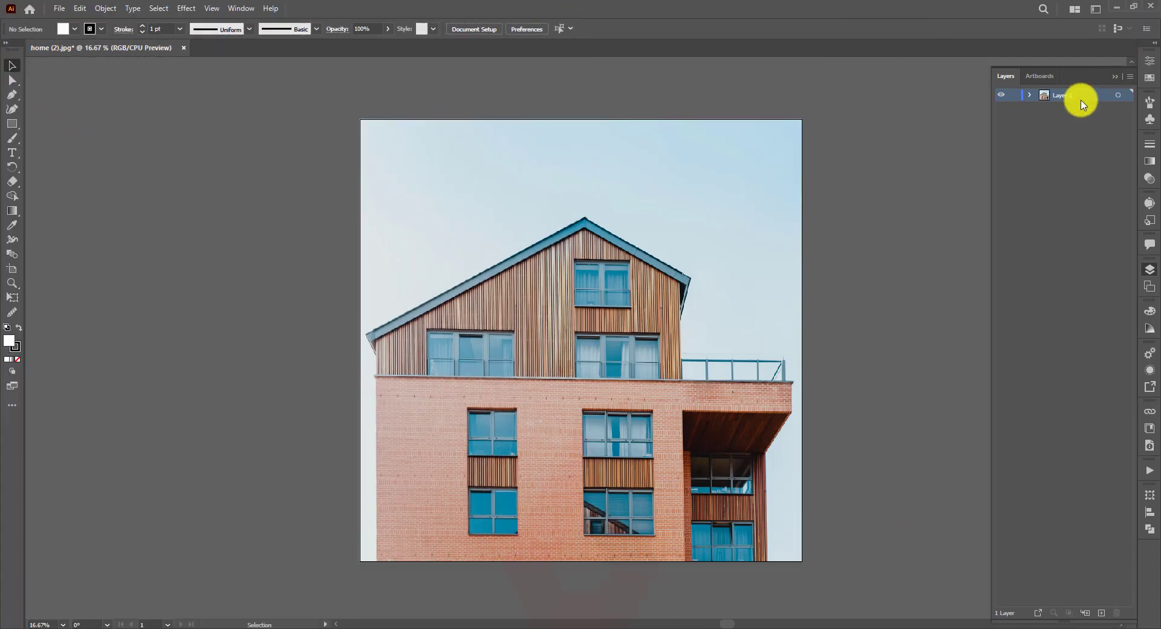
# Turn the photo's Layer 1 into a dimmed template, add Layer 2 above, and show rulers
pyautogui.click(1114, 96)
pyautogui.click(1128, 77)
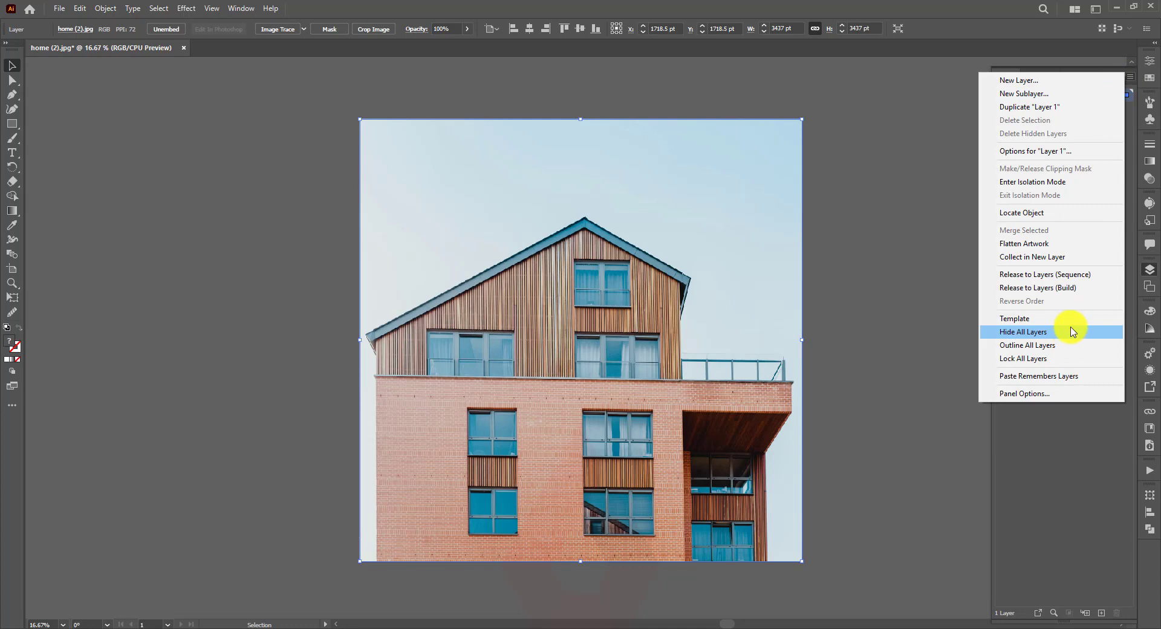
pyautogui.press('Escape')
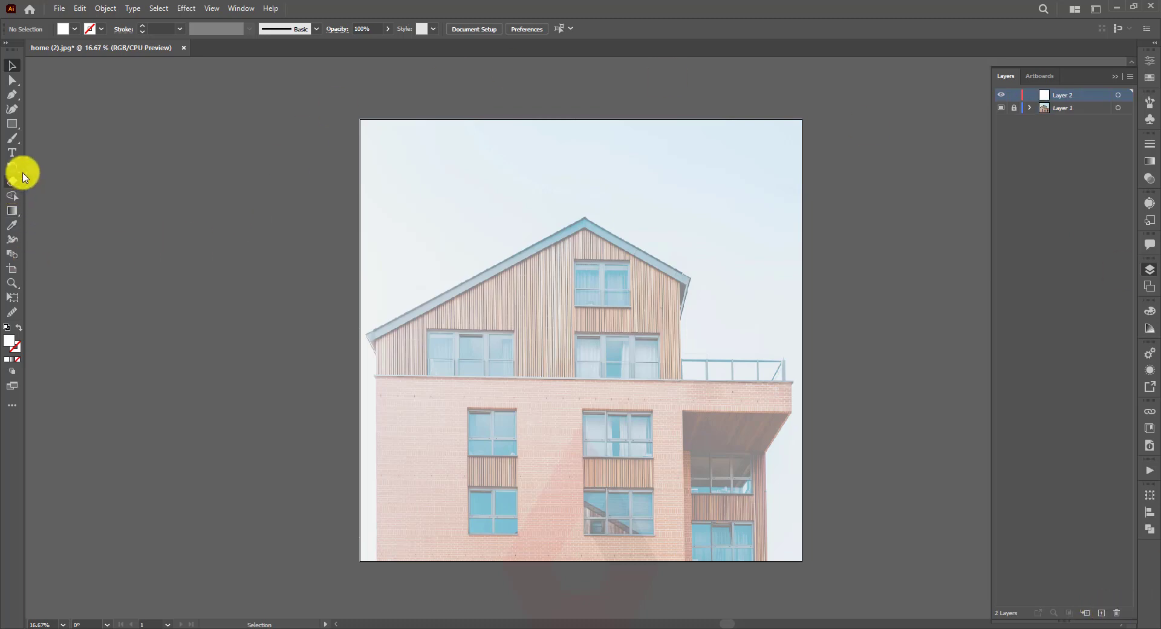
pyautogui.hotkey('ctrl', 'r')
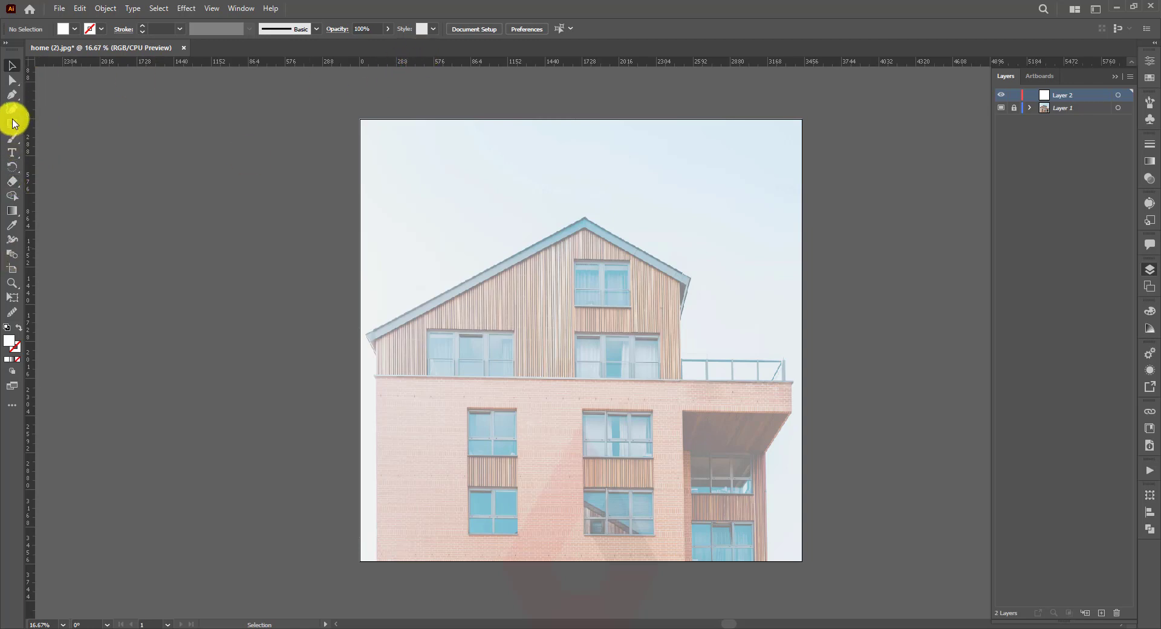
# Draw a horizontal Line Segment along the brick ledge below the timber storey
pyautogui.moveTo(13, 125); pyautogui.dragTo(66, 183)
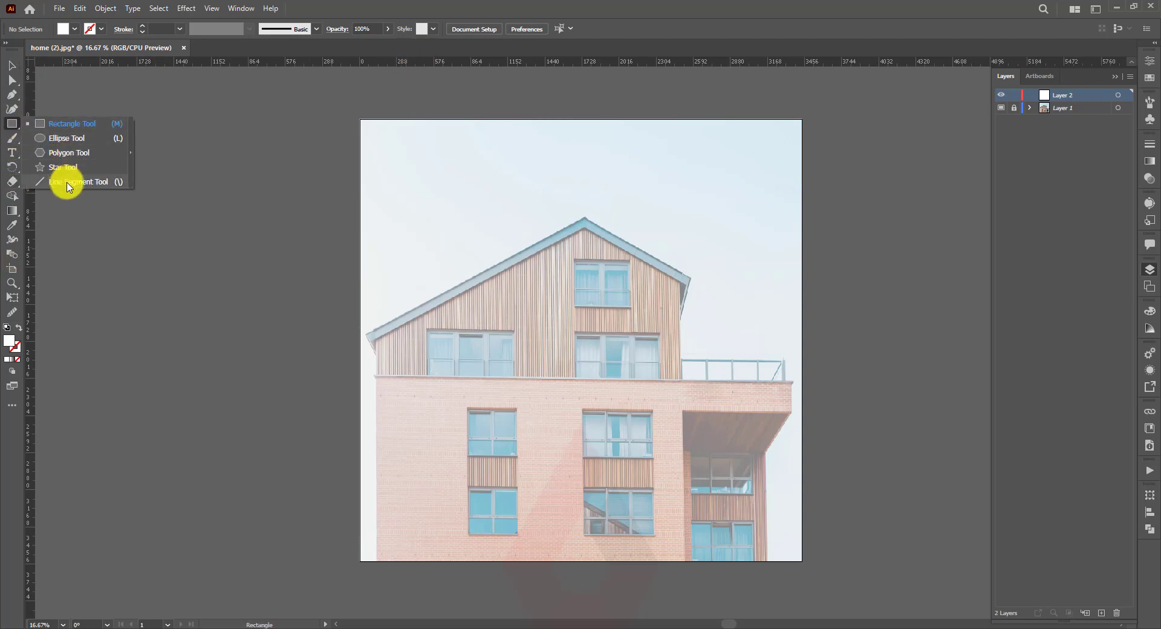
pyautogui.click(67, 185)
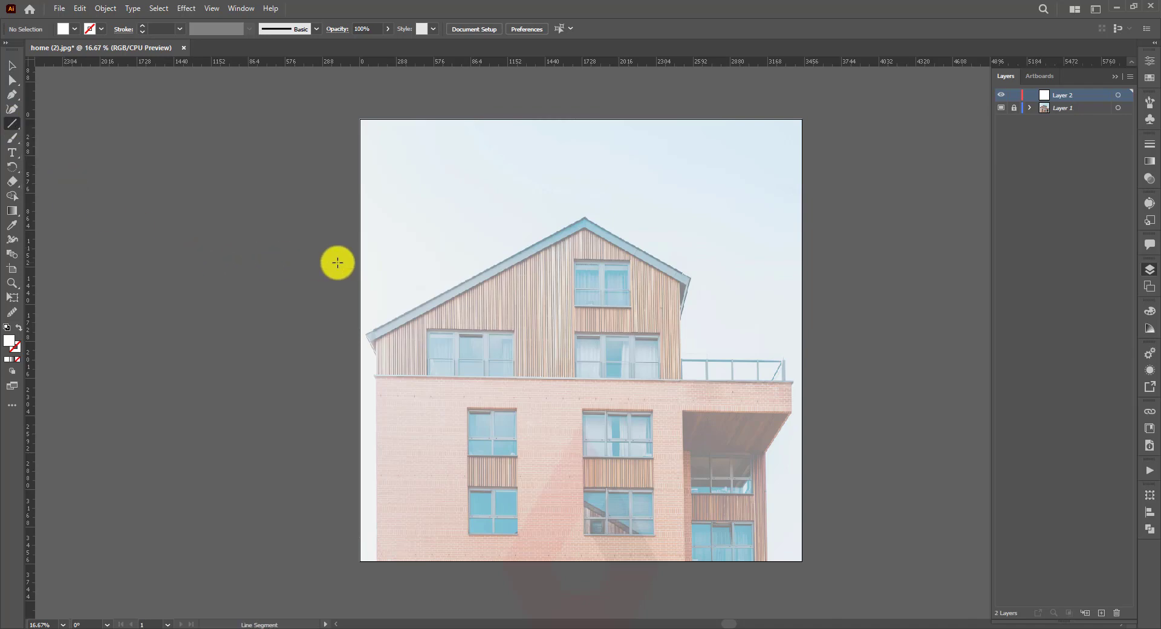
pyautogui.scroll(3, 338, 263)
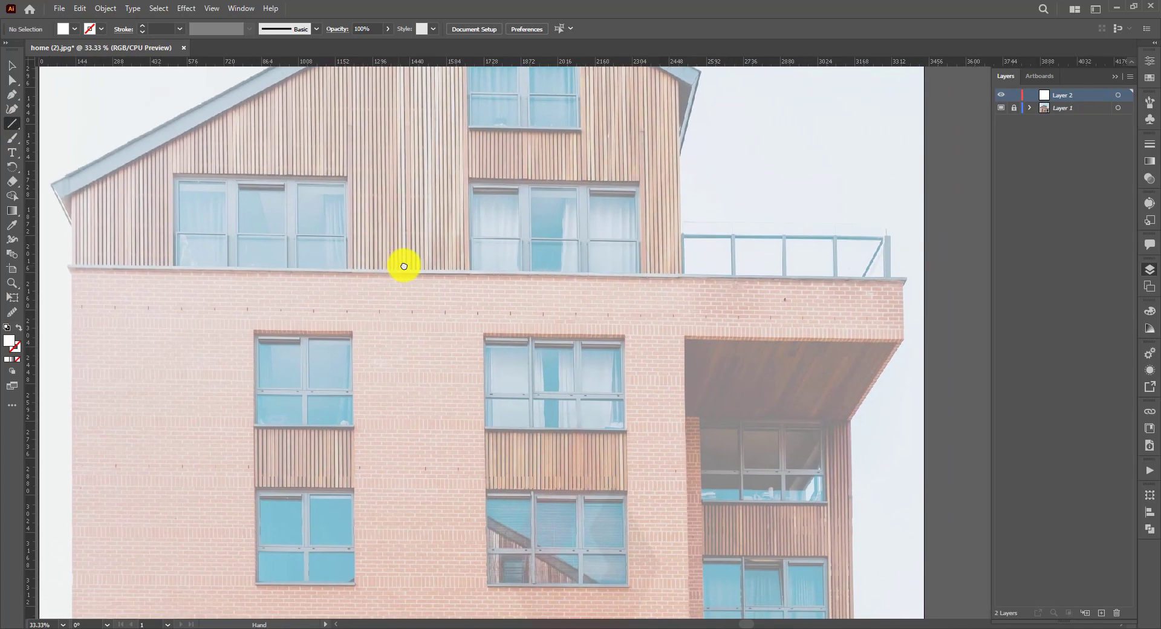
pyautogui.moveTo(404, 266); pyautogui.dragTo(411, 266)
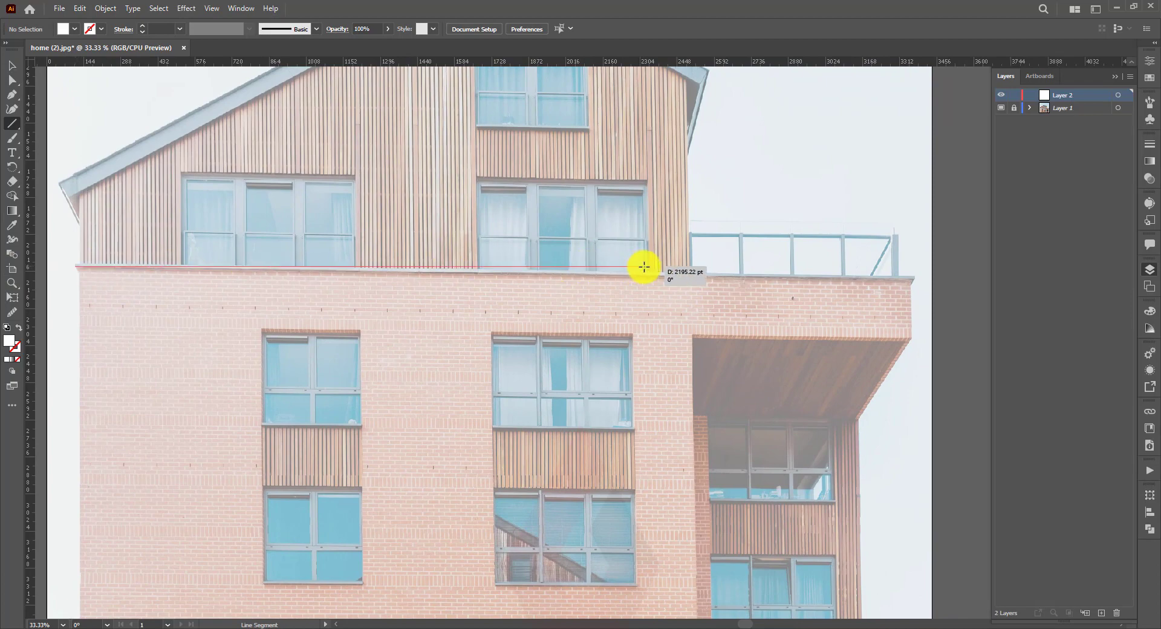
pyautogui.moveTo(646, 268); pyautogui.dragTo(911, 278)
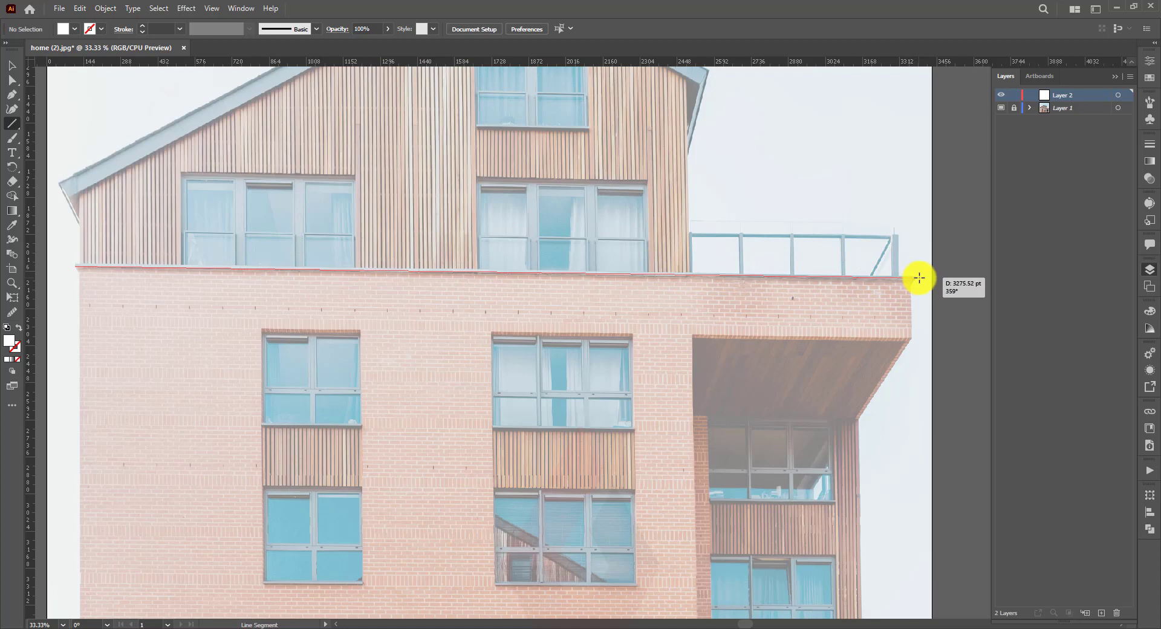
pyautogui.moveTo(915, 277); pyautogui.dragTo(915, 277)
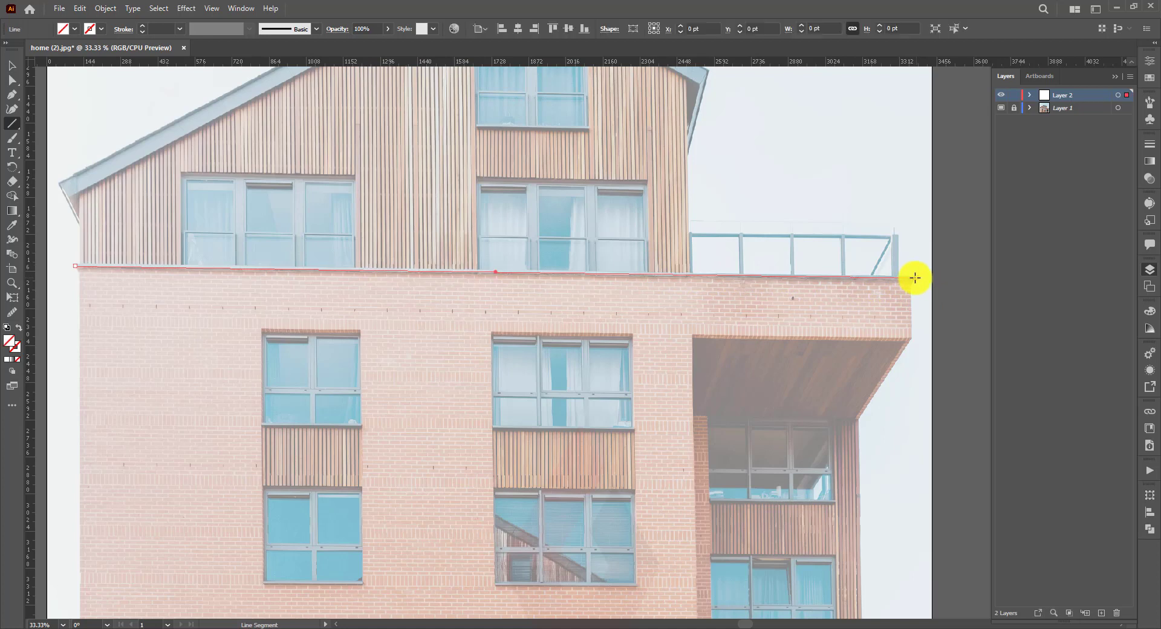
# Give the ledge line a white stroke with a 0.75 pt weight
pyautogui.click(18, 349)
pyautogui.click(97, 31)
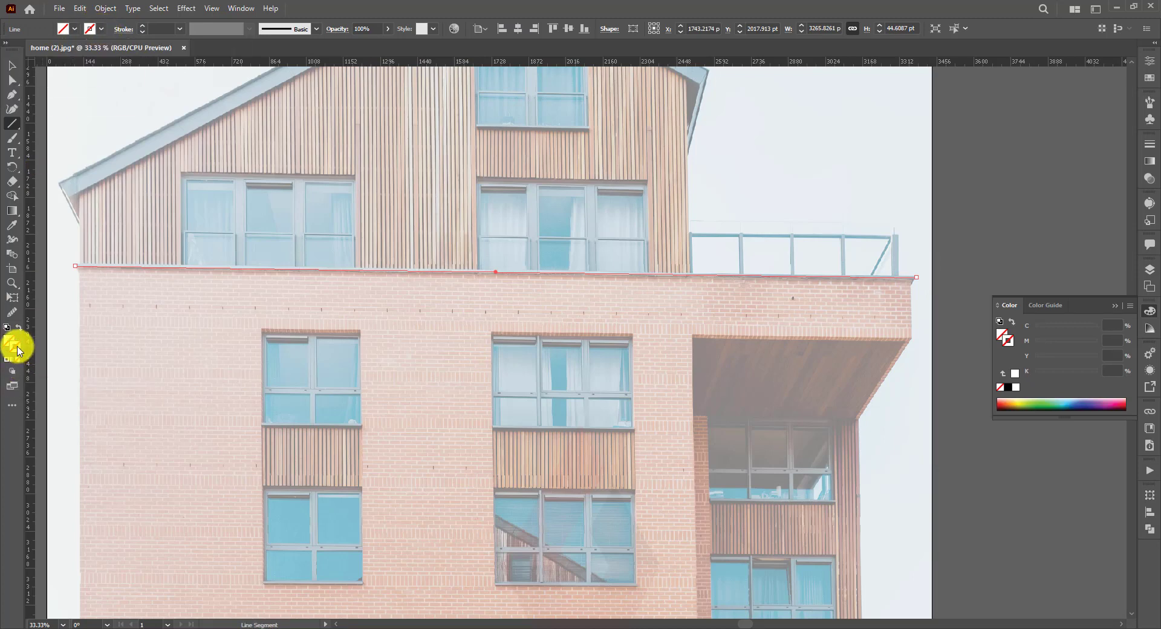
pyautogui.click(8, 361)
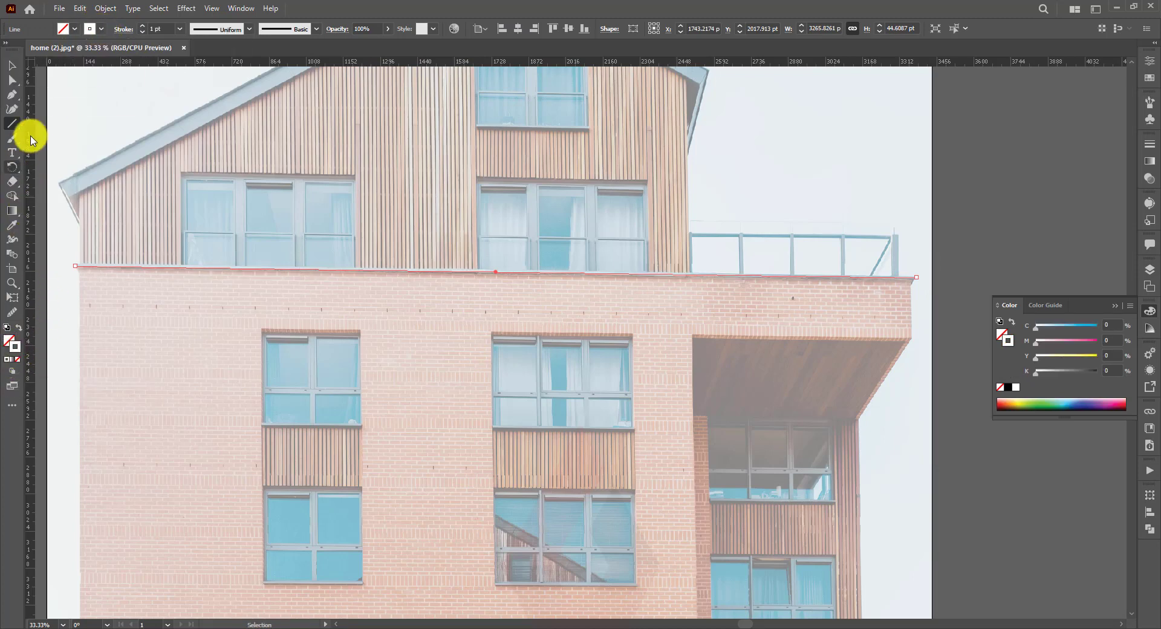
pyautogui.click(180, 29)
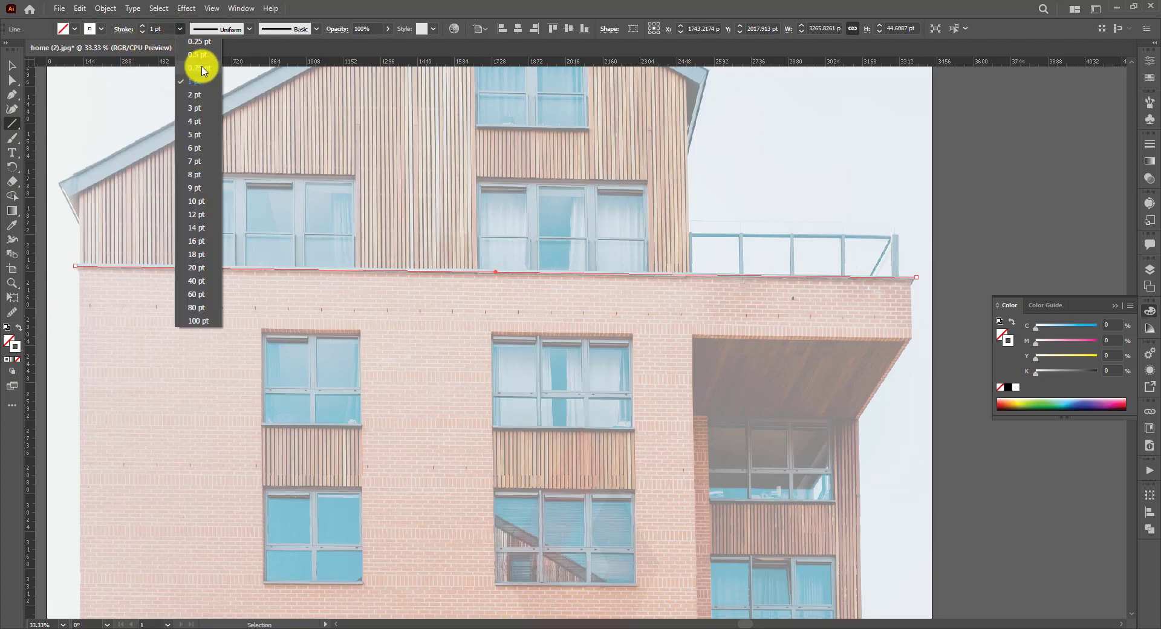
pyautogui.click(200, 68)
pyautogui.click(12, 68)
pyautogui.click(292, 393)
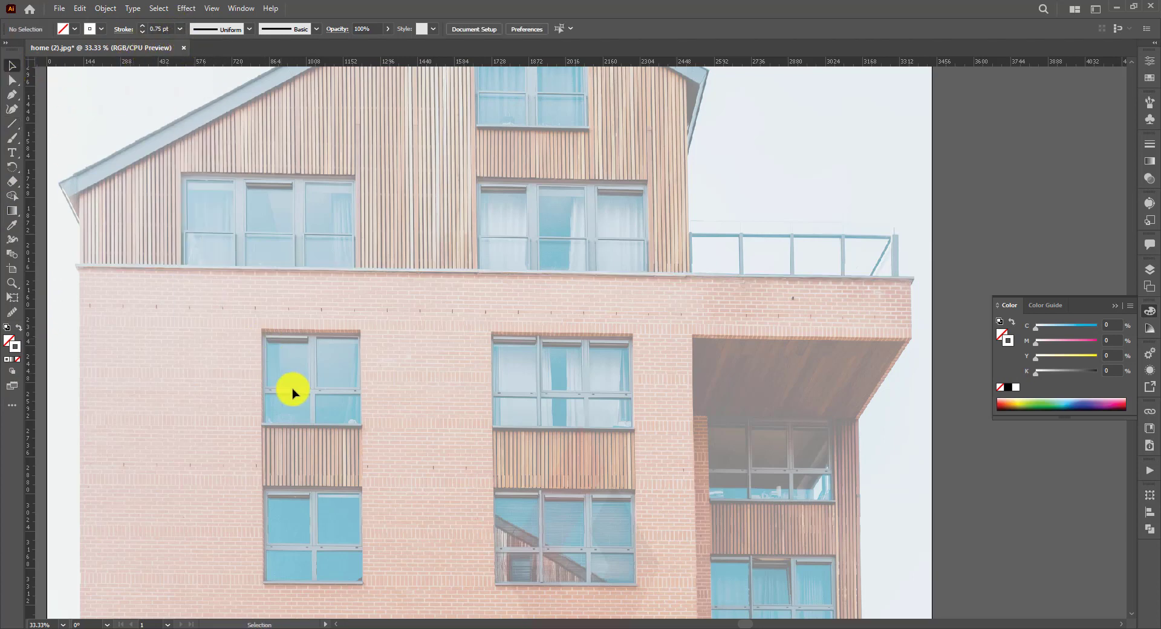
# Change the ledge line's stroke to 1 pt and nudge it onto the ledge
pyautogui.hotkey('ctrl', '+')
pyautogui.hotkey('ctrl', '+')
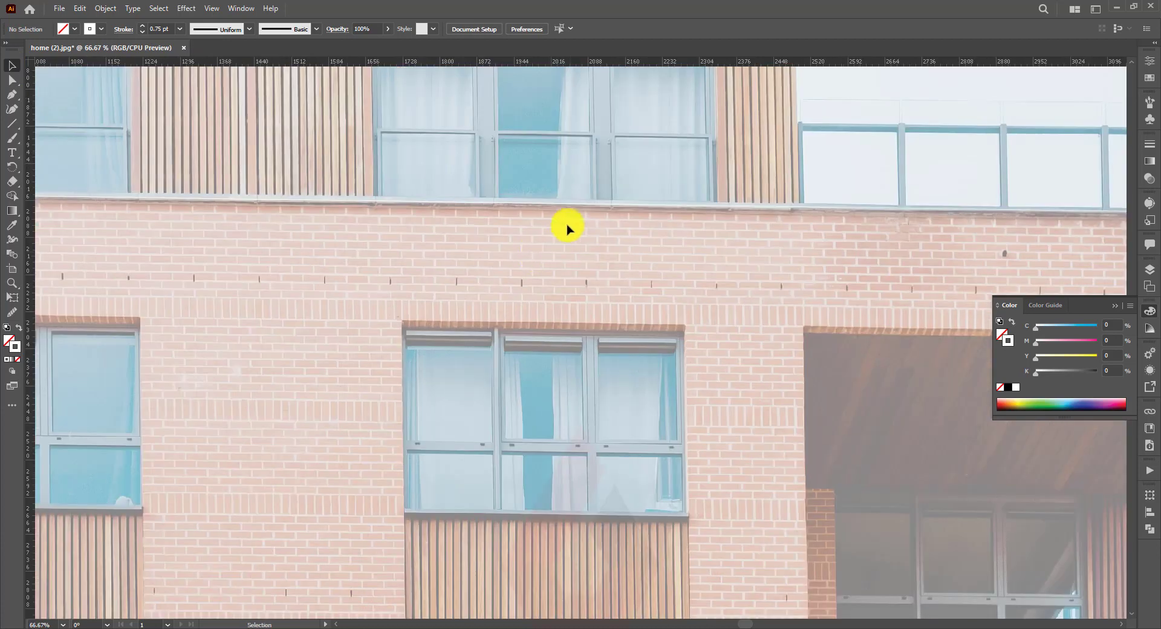
pyautogui.click(574, 205)
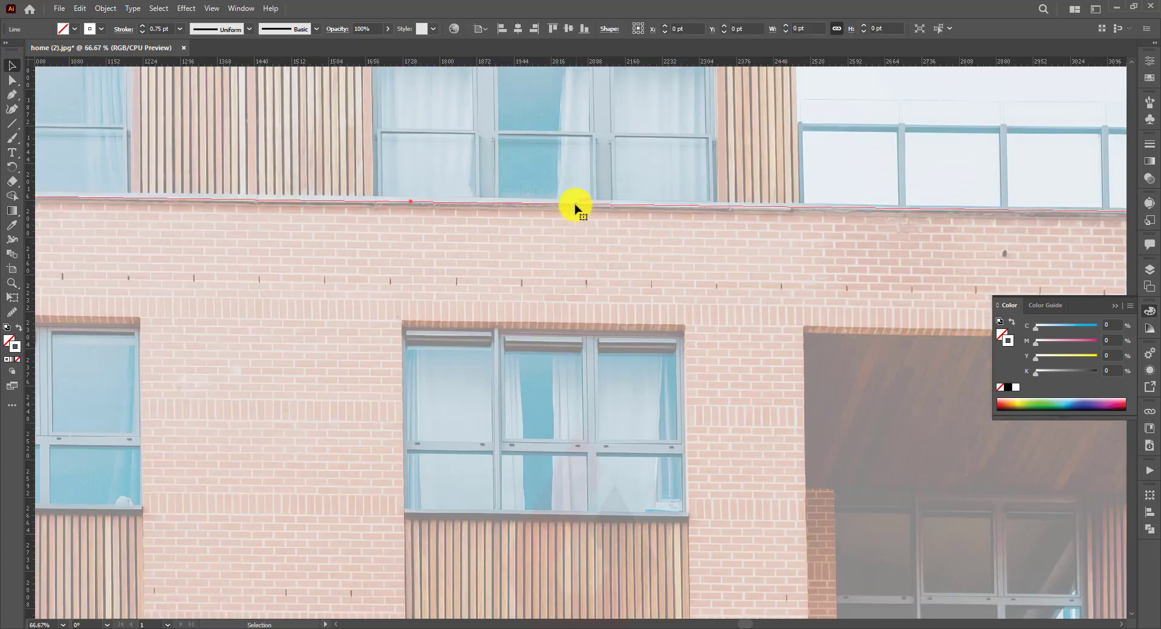
pyautogui.click(179, 29)
pyautogui.click(192, 85)
pyautogui.moveTo(493, 207); pyautogui.dragTo(494, 201)
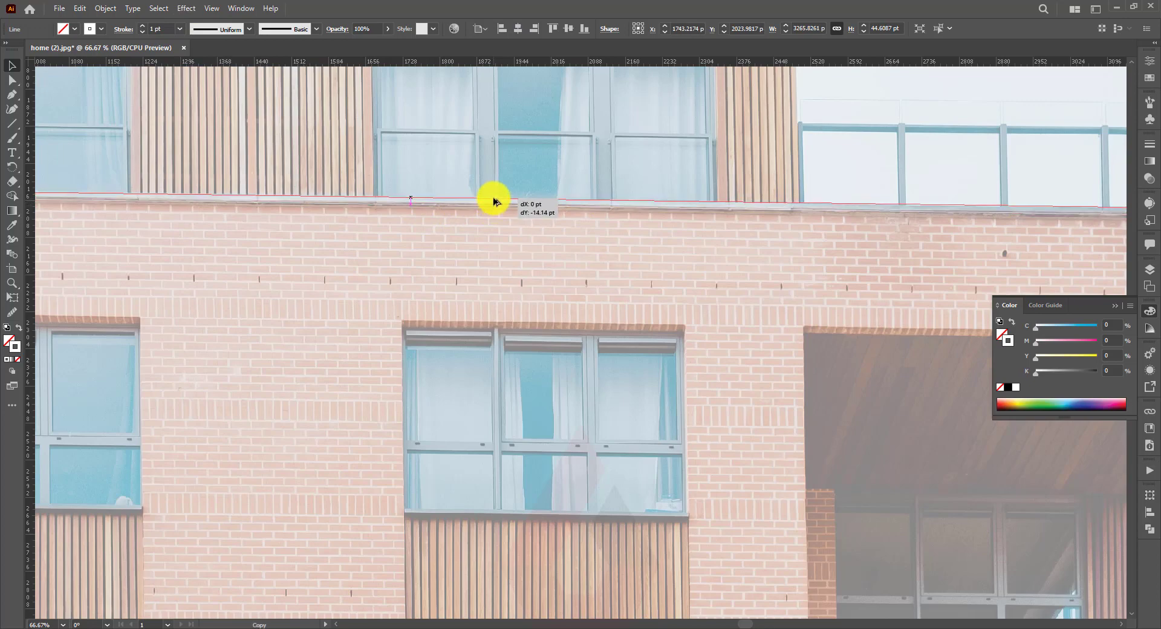
pyautogui.hotkey('ctrl', '-')
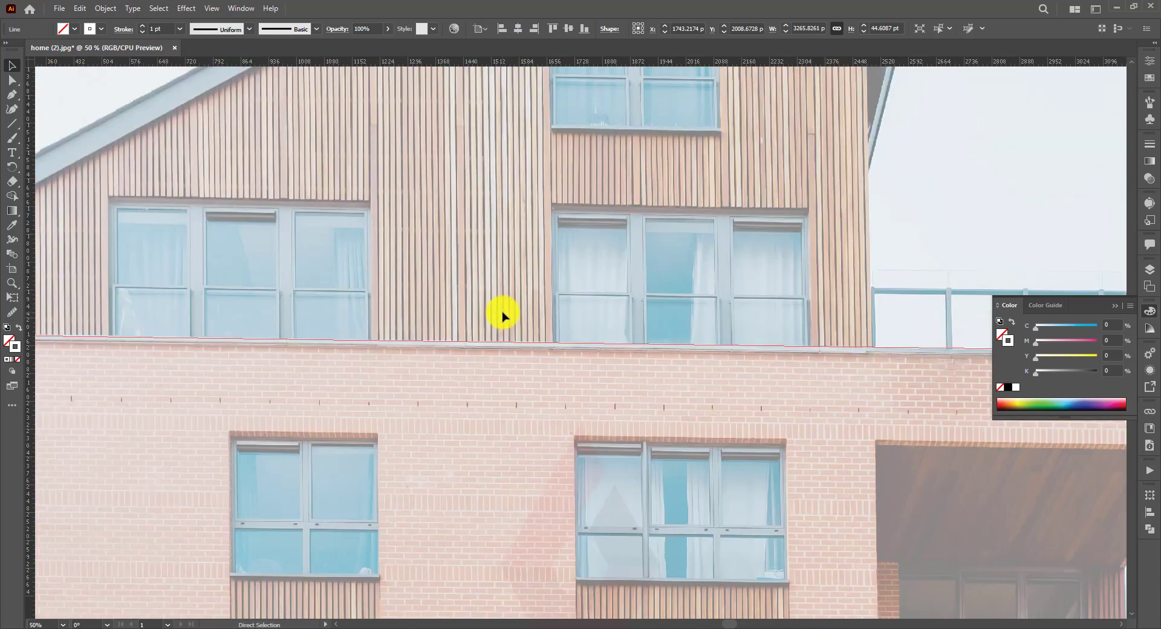
pyautogui.hotkey('ctrl', '-')
pyautogui.moveTo(480, 378); pyautogui.dragTo(497, 208)
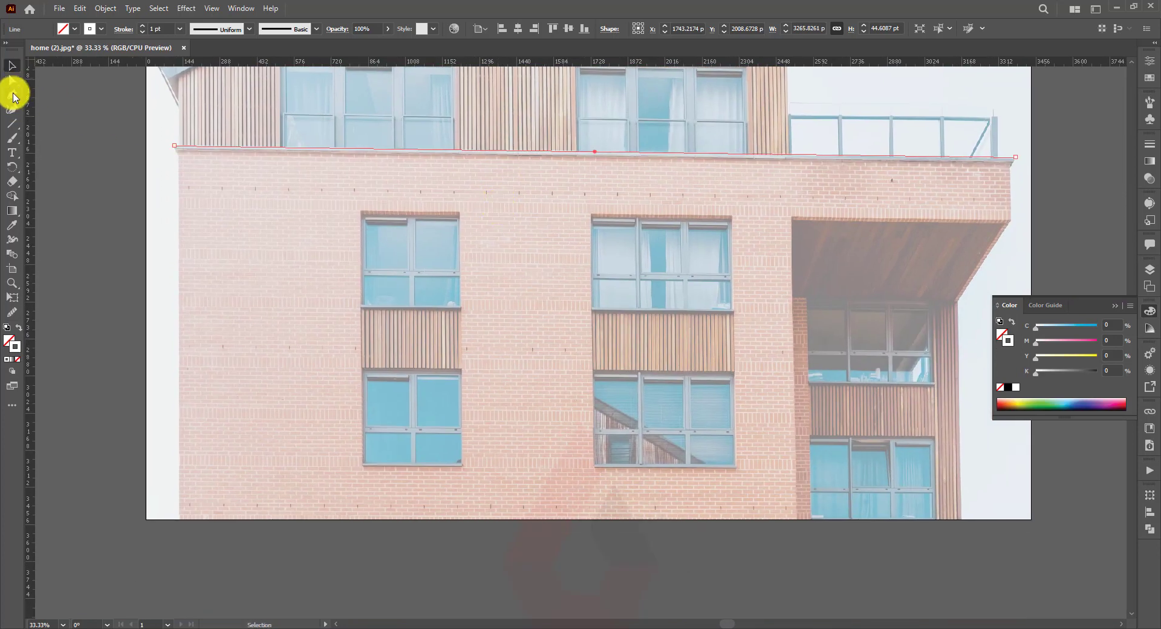
# Pen-trace the brick block from the ledge's left end, down and along the base, under the overhang to its right end
pyautogui.click(13, 95)
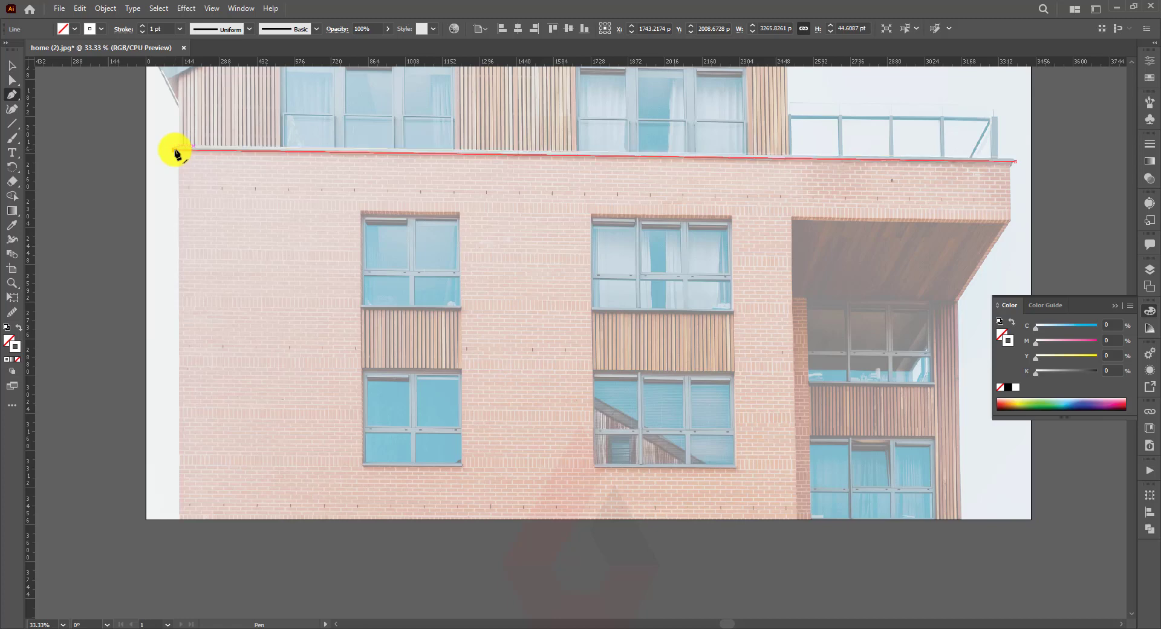
pyautogui.moveTo(174, 150); pyautogui.dragTo(182, 160)
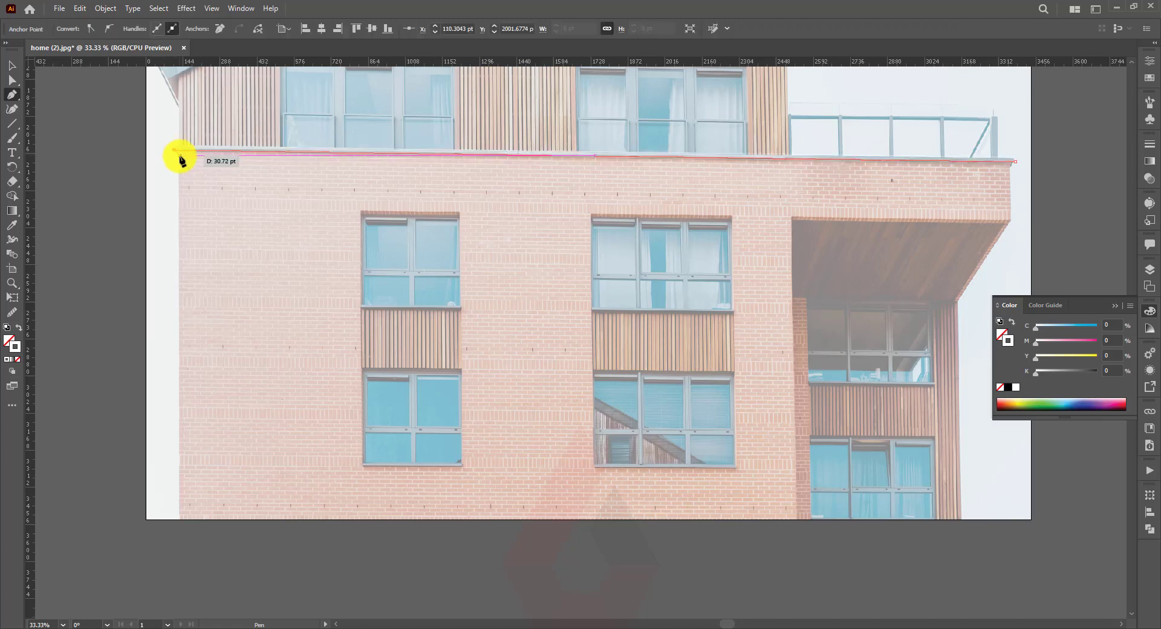
pyautogui.moveTo(181, 224); pyautogui.dragTo(181, 520)
pyautogui.click(179, 519)
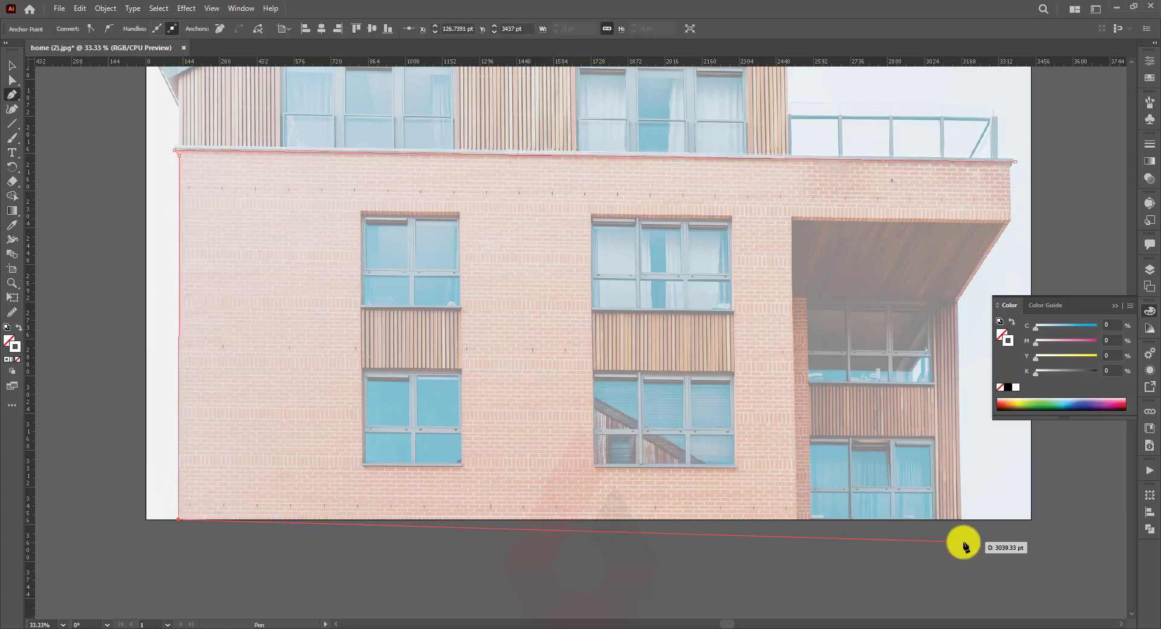
pyautogui.click(796, 519)
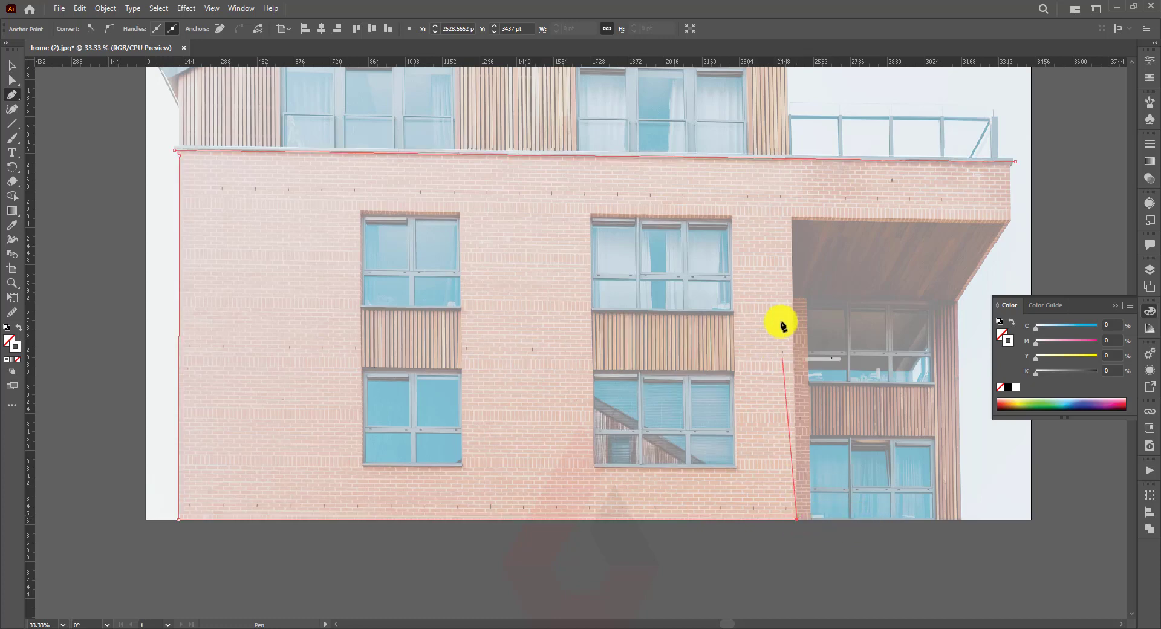
pyautogui.click(791, 217)
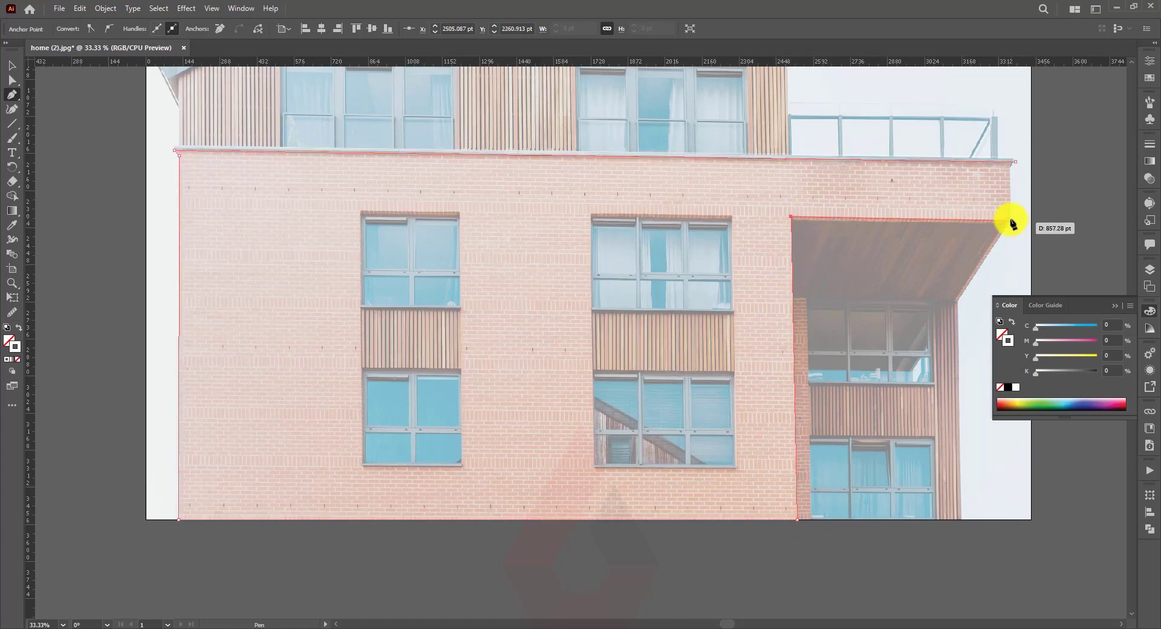
pyautogui.click(1009, 219)
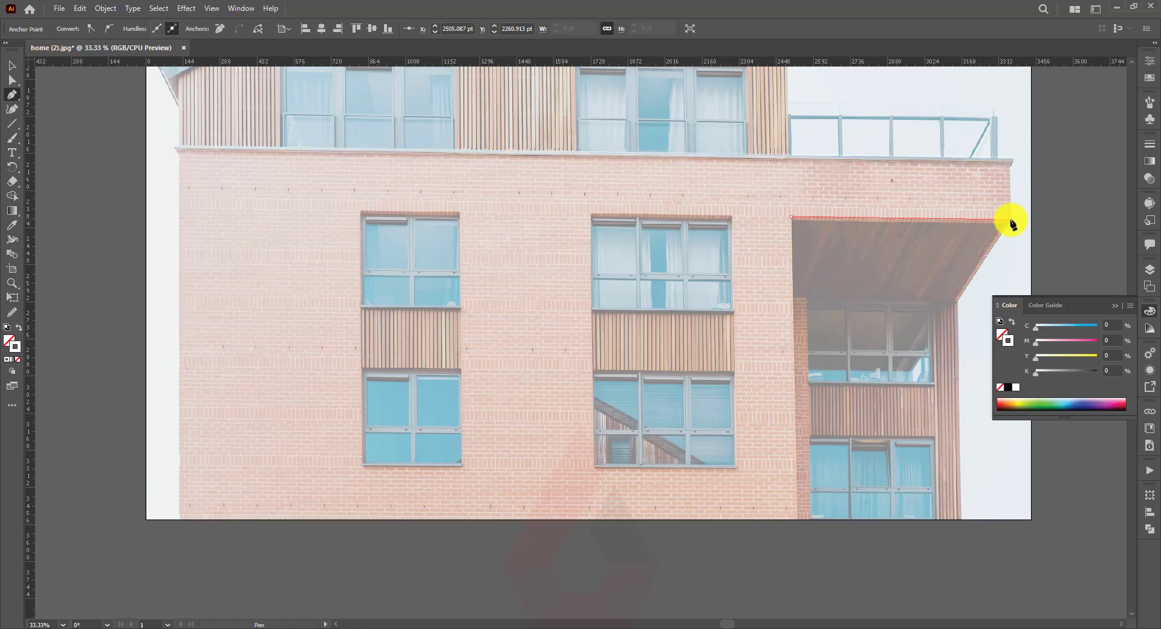
pyautogui.click(1010, 160)
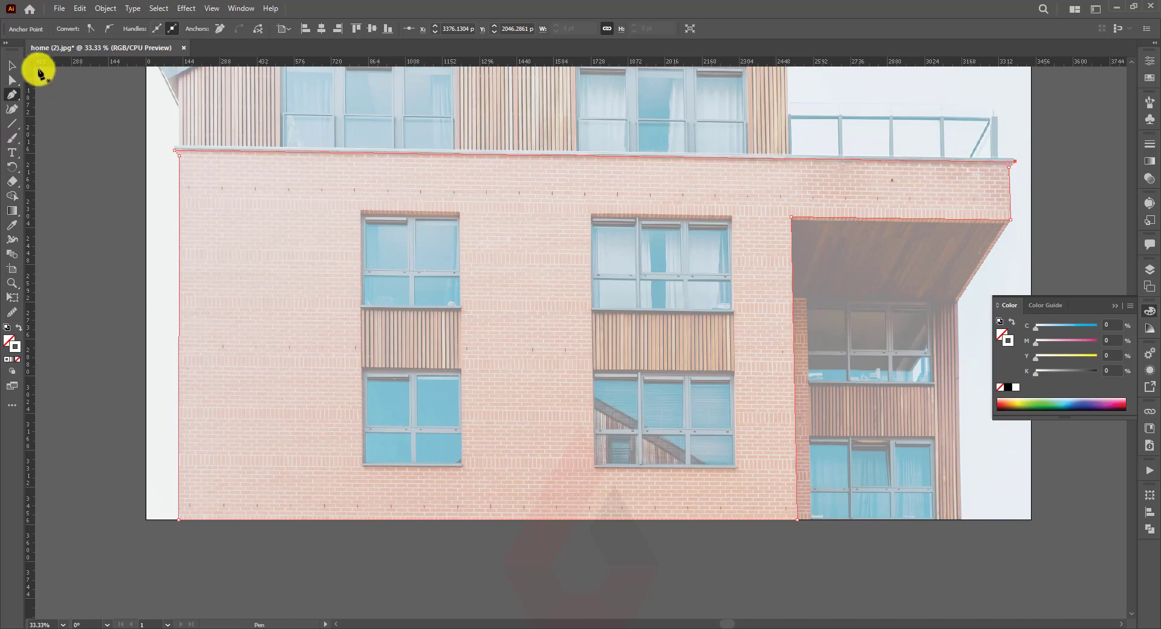
pyautogui.click(11, 65)
# Draw a rectangle around the upper window's outer frame and slant its top edge
pyautogui.click(47, 547)
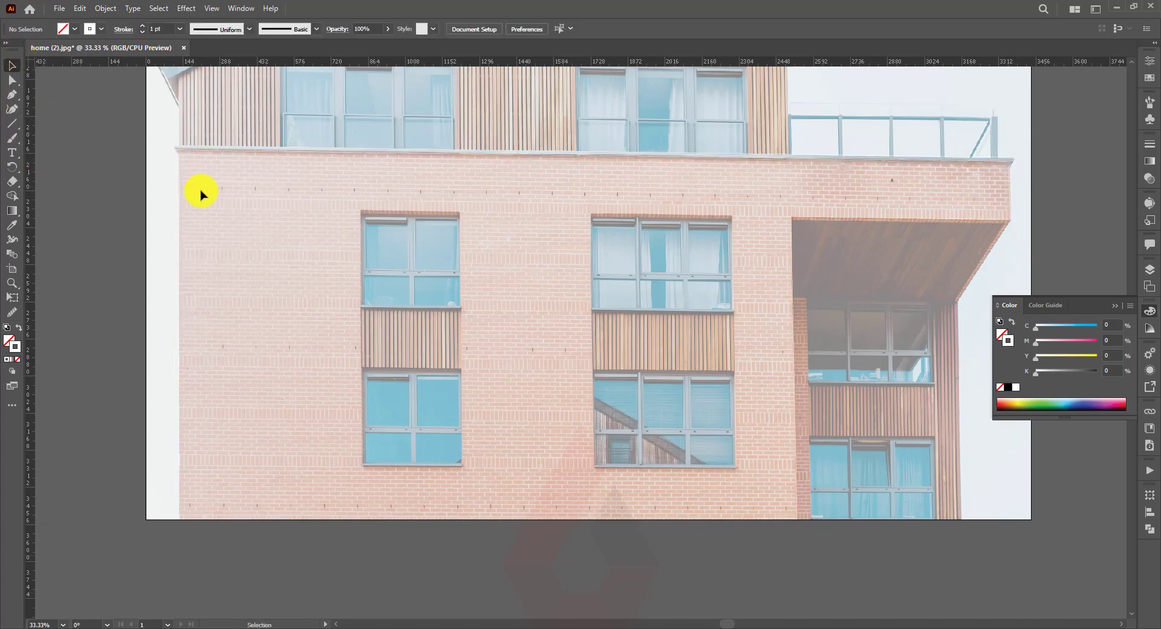
pyautogui.hotkey('ctrl', '1')
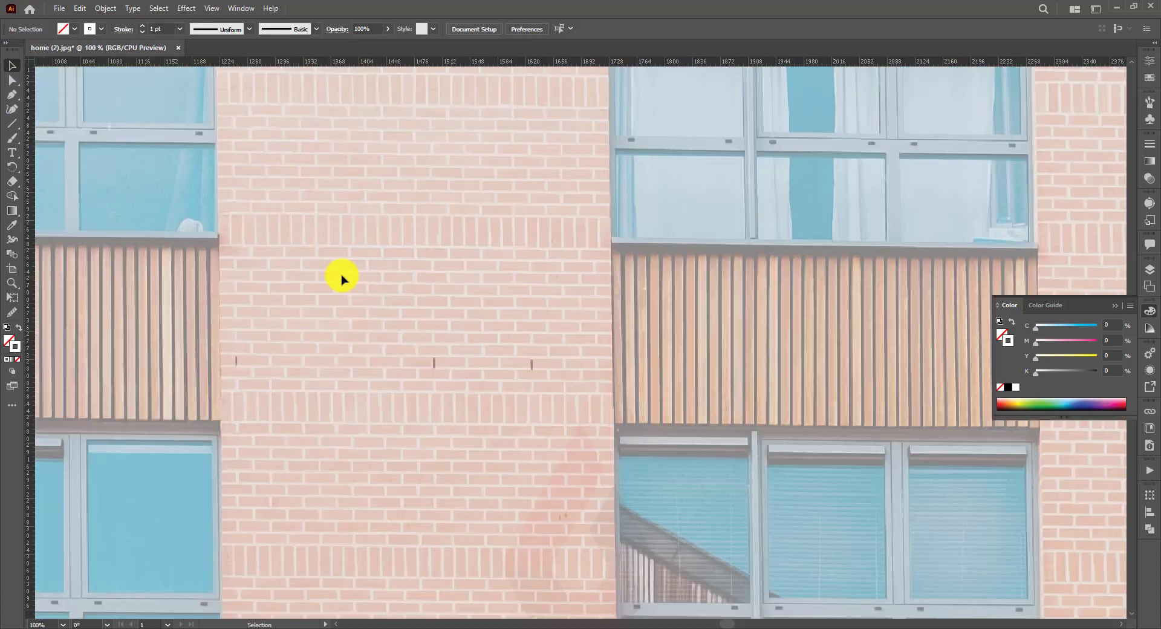
pyautogui.moveTo(421, 350)
pyautogui.mouseDown()
pyautogui.moveTo(666, 479)
pyautogui.moveTo(706, 457)
pyautogui.mouseUp()
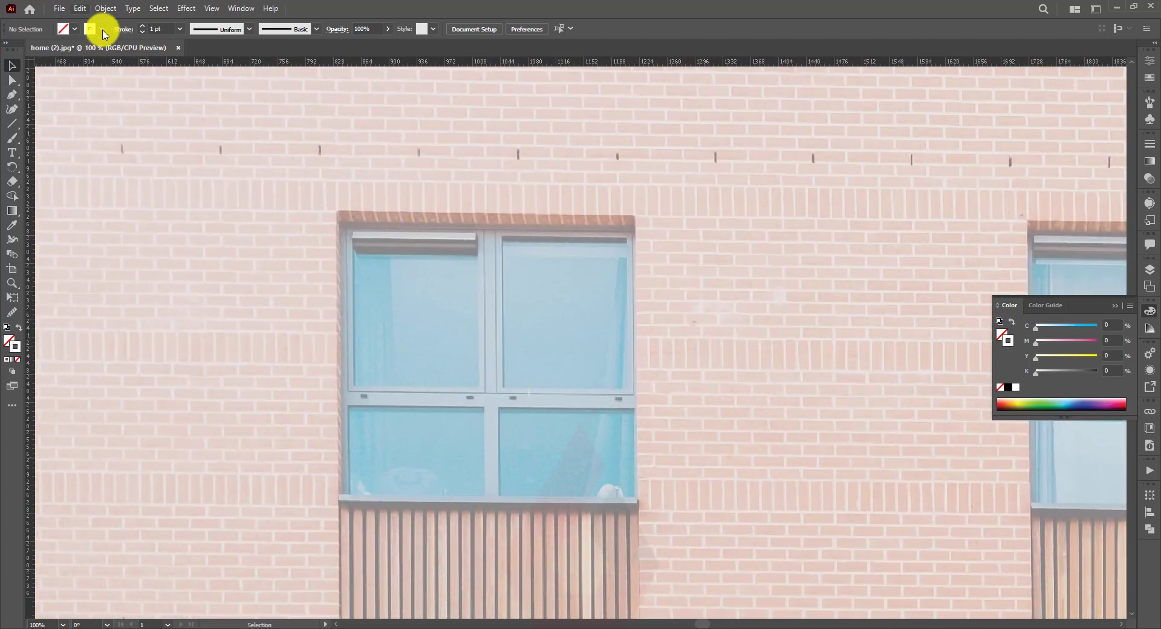
pyautogui.moveTo(14, 124); pyautogui.dragTo(52, 122)
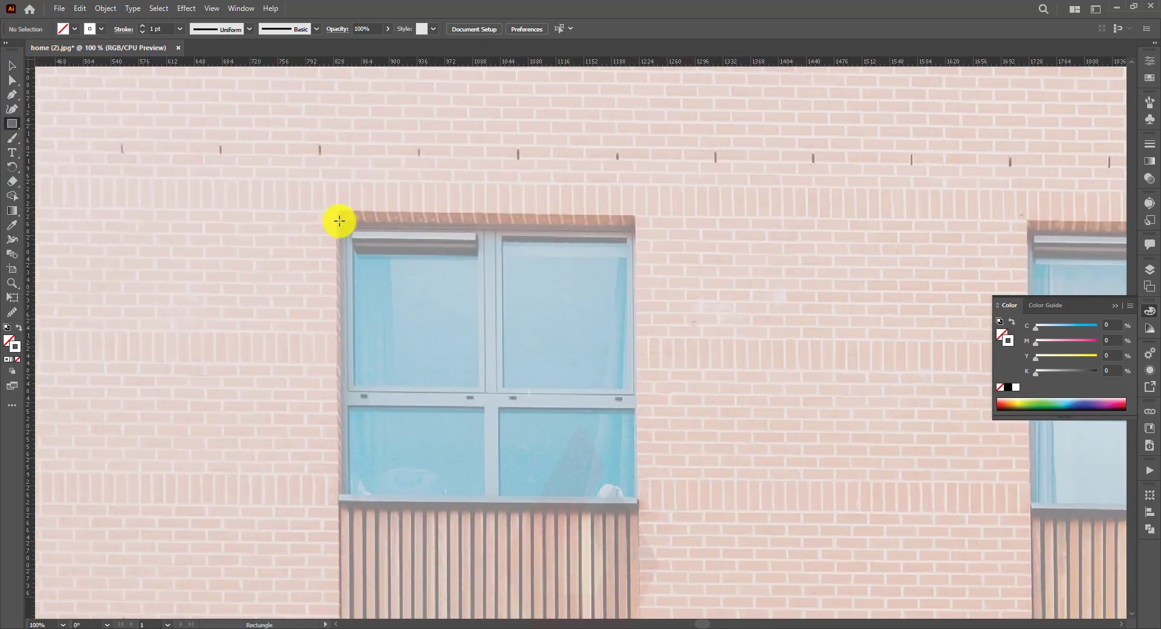
pyautogui.moveTo(339, 221); pyautogui.dragTo(637, 502)
pyautogui.scroll(2, 611, 394)
pyautogui.moveTo(743, 317); pyautogui.dragTo(740, 316)
pyautogui.moveTo(290, 319); pyautogui.dragTo(294, 319)
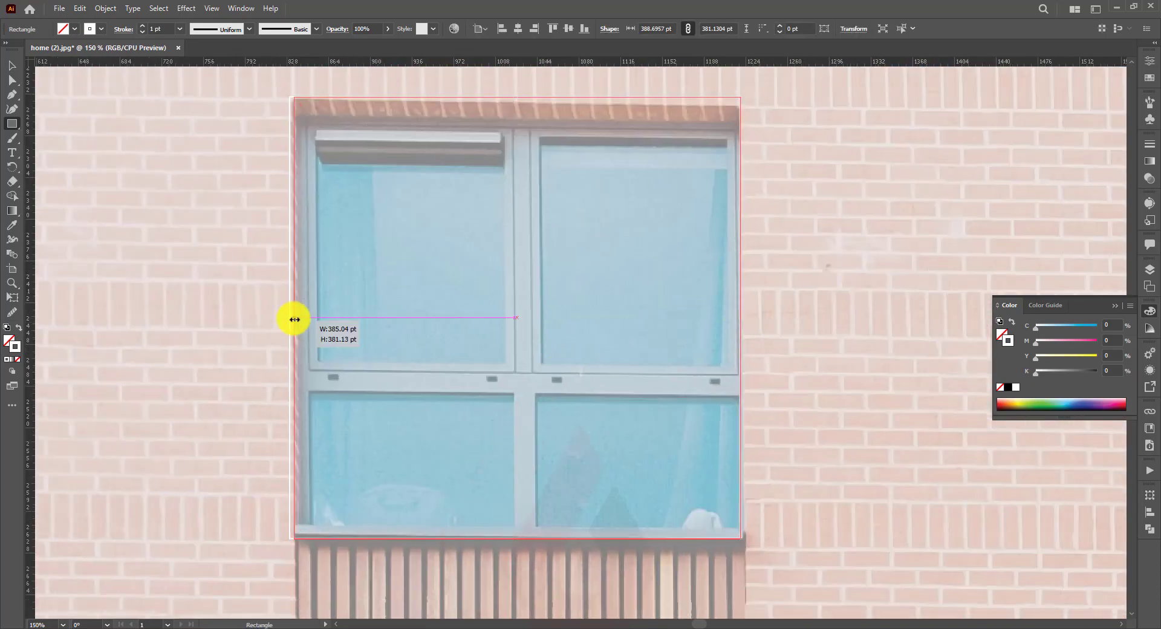
pyautogui.moveTo(740, 97); pyautogui.dragTo(740, 107)
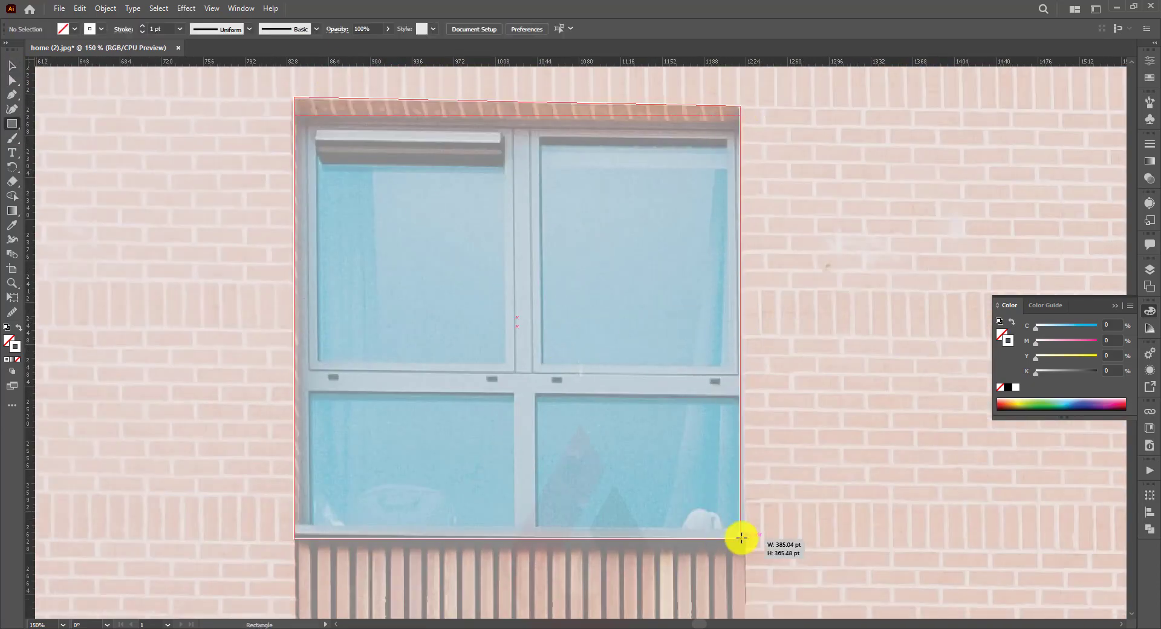
# Outline the upper-left glass pane with a rectangle fitted to the glass
pyautogui.moveTo(504, 120); pyautogui.dragTo(539, 373)
pyautogui.hotkey('ctrl', 'z')
pyautogui.moveTo(315, 139); pyautogui.dragTo(505, 365)
pyautogui.press('a')
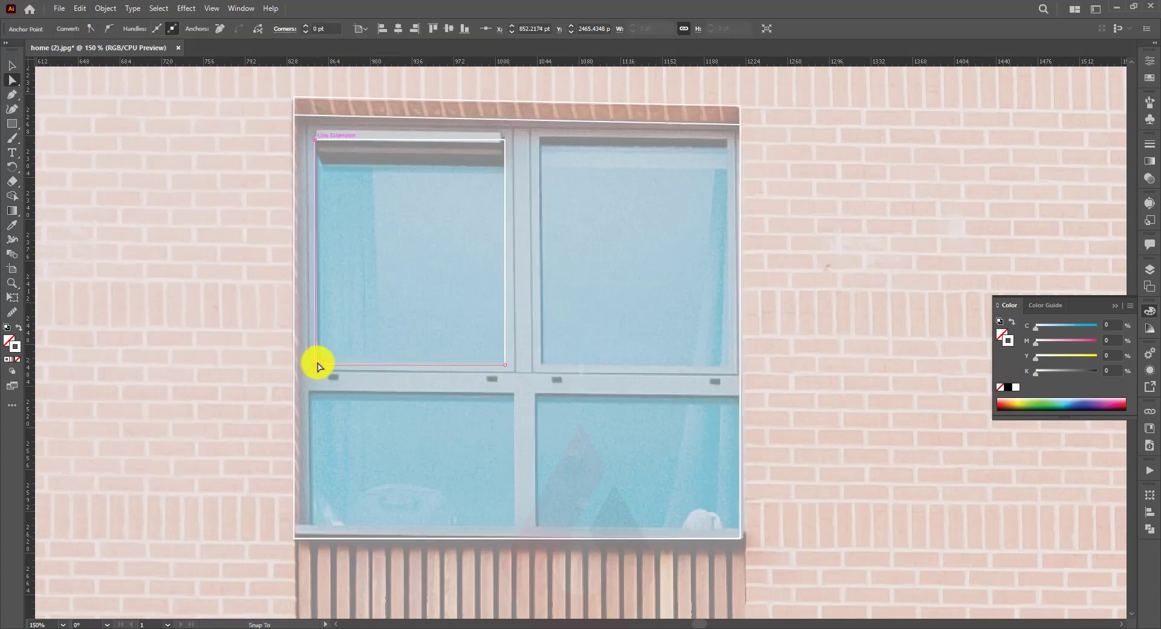
pyautogui.moveTo(500, 139)
pyautogui.mouseDown()
pyautogui.moveTo(407, 163)
pyautogui.moveTo(659, 167)
pyautogui.mouseUp()
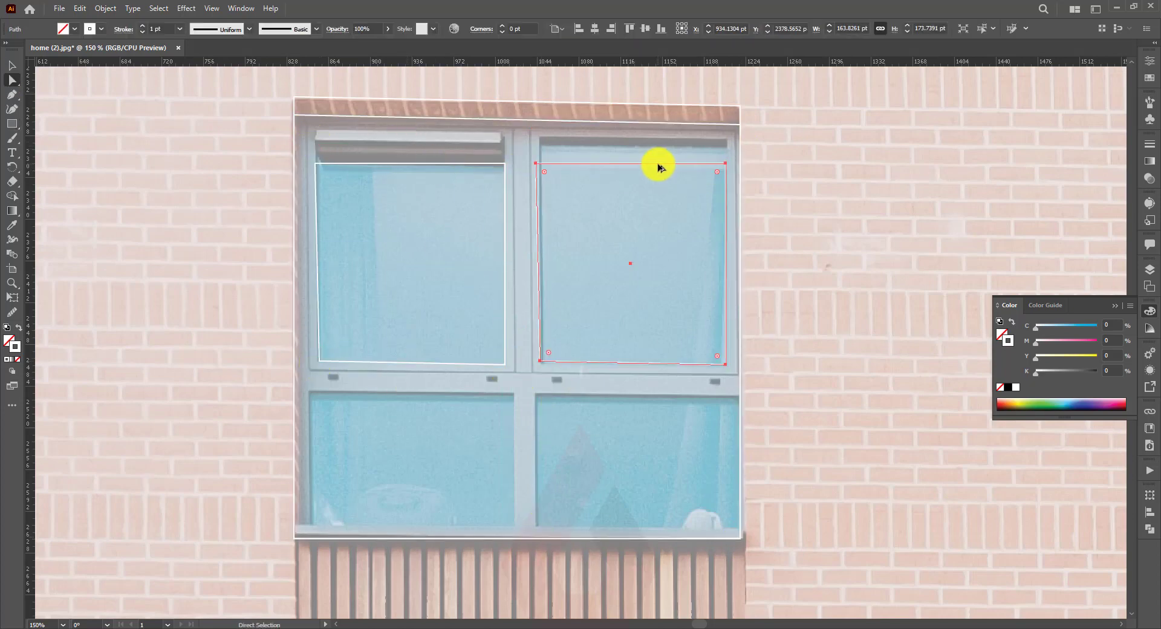
# Add rectangles over the lower-left and lower-right panes
pyautogui.press('m')
pyautogui.scroll(-4, 604, 242)
pyautogui.hscroll(-2, 686, 305)
pyautogui.moveTo(376, 270)
pyautogui.mouseDown()
pyautogui.moveTo(448, 295)
pyautogui.moveTo(581, 400)
pyautogui.mouseUp()
pyautogui.click(12, 80)
pyautogui.scroll(-1, 423, 332)
pyautogui.hscroll(3, 423, 333)
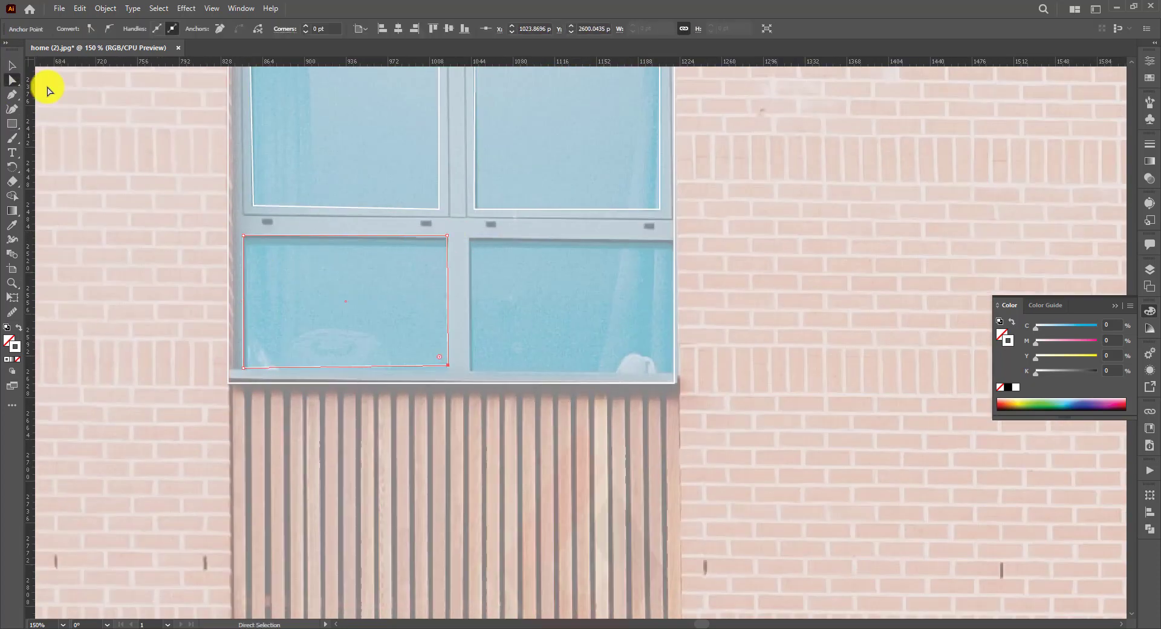
pyautogui.moveTo(400, 259); pyautogui.dragTo(627, 259)
pyautogui.moveTo(570, 366); pyautogui.dragTo(570, 370)
# Adjust the pane rectangles' corner points to follow the slanted glass
pyautogui.click(449, 367)
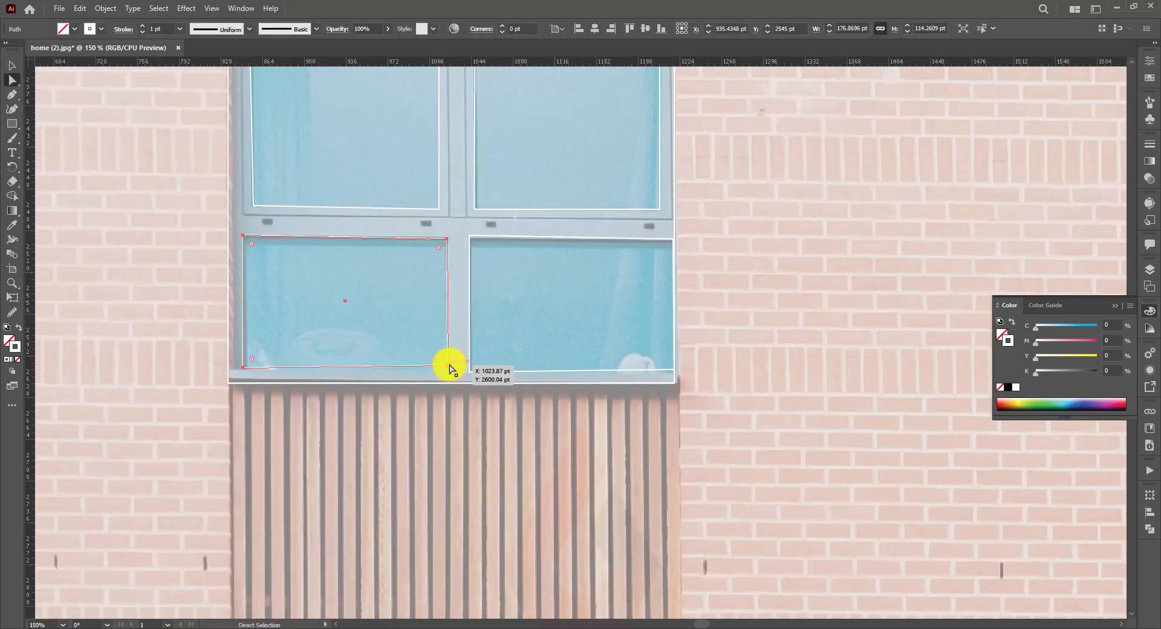
pyautogui.click(449, 367)
pyautogui.scroll(2, 423, 365)
pyautogui.moveTo(464, 258); pyautogui.dragTo(463, 255)
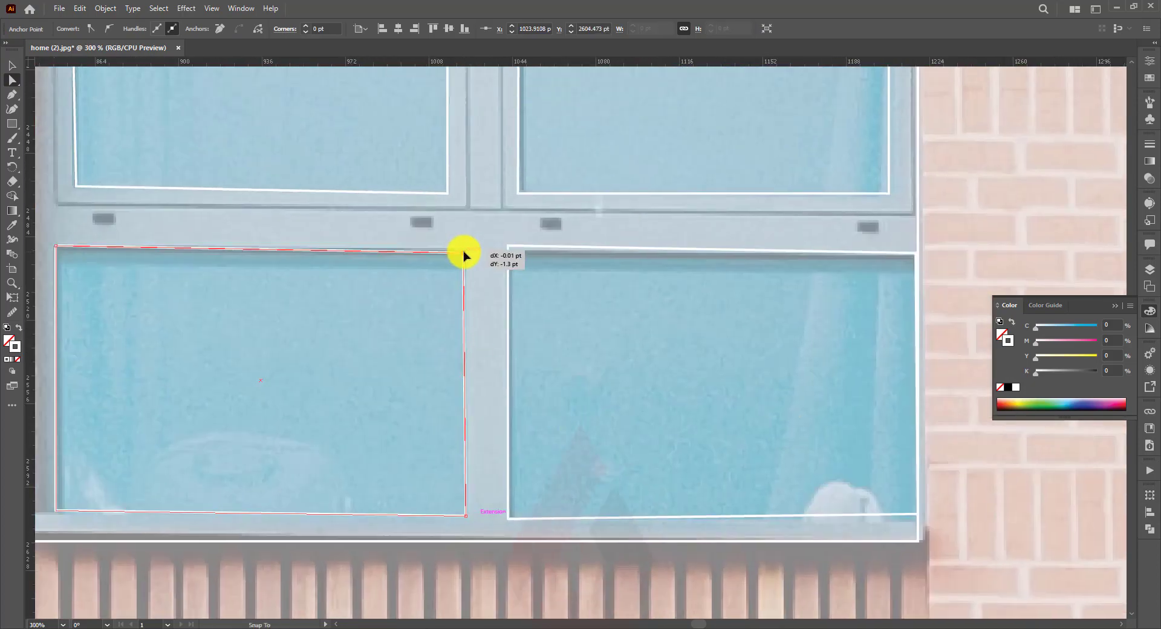
pyautogui.hscroll(2, 464, 255)
pyautogui.scroll(-2, 417, 233)
pyautogui.moveTo(816, 453); pyautogui.dragTo(829, 479)
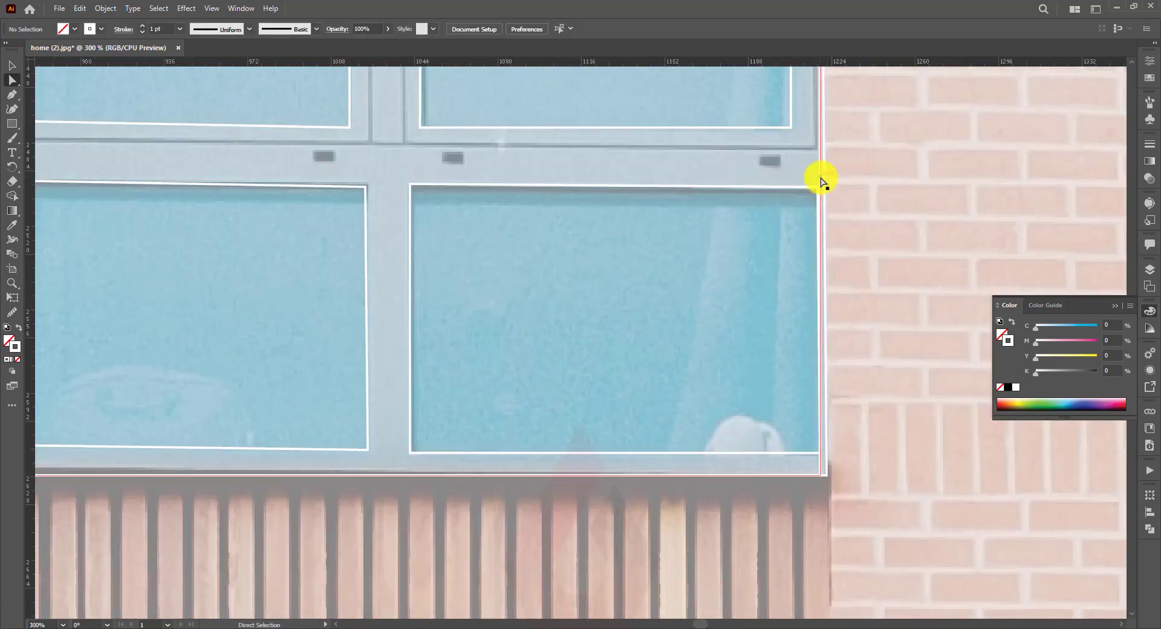
pyautogui.scroll(-2, 821, 179)
pyautogui.hotkey('ctrl', 'z')
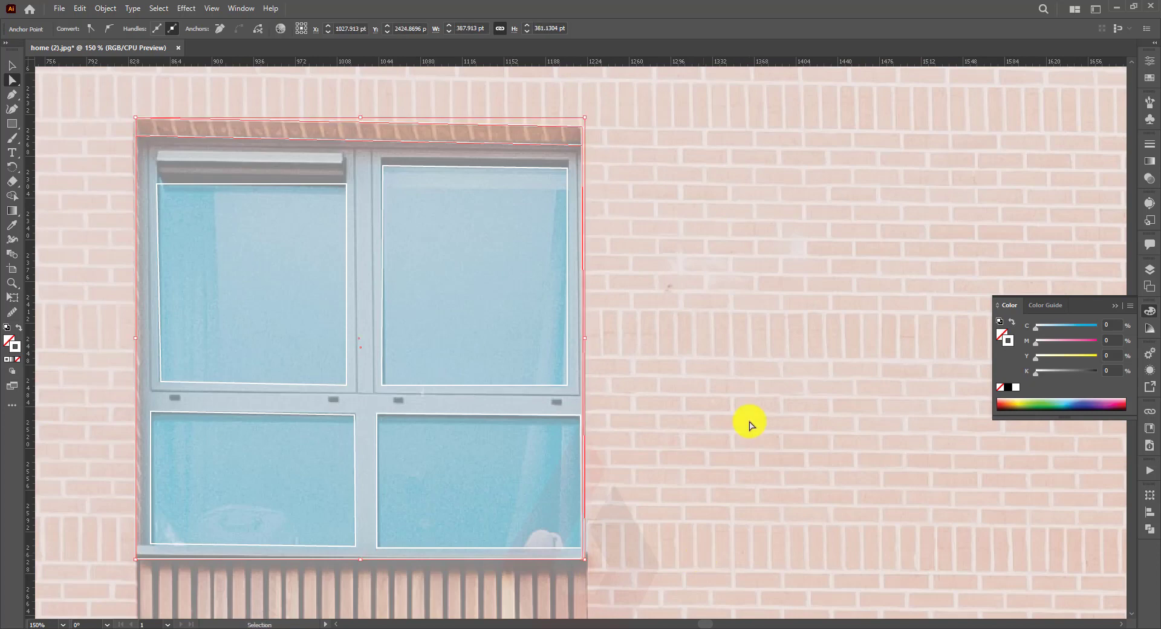
# Pull the window frame's top-right and bottom-right corners into place
pyautogui.moveTo(584, 117); pyautogui.dragTo(581, 145)
pyautogui.moveTo(584, 559); pyautogui.dragTo(581, 559)
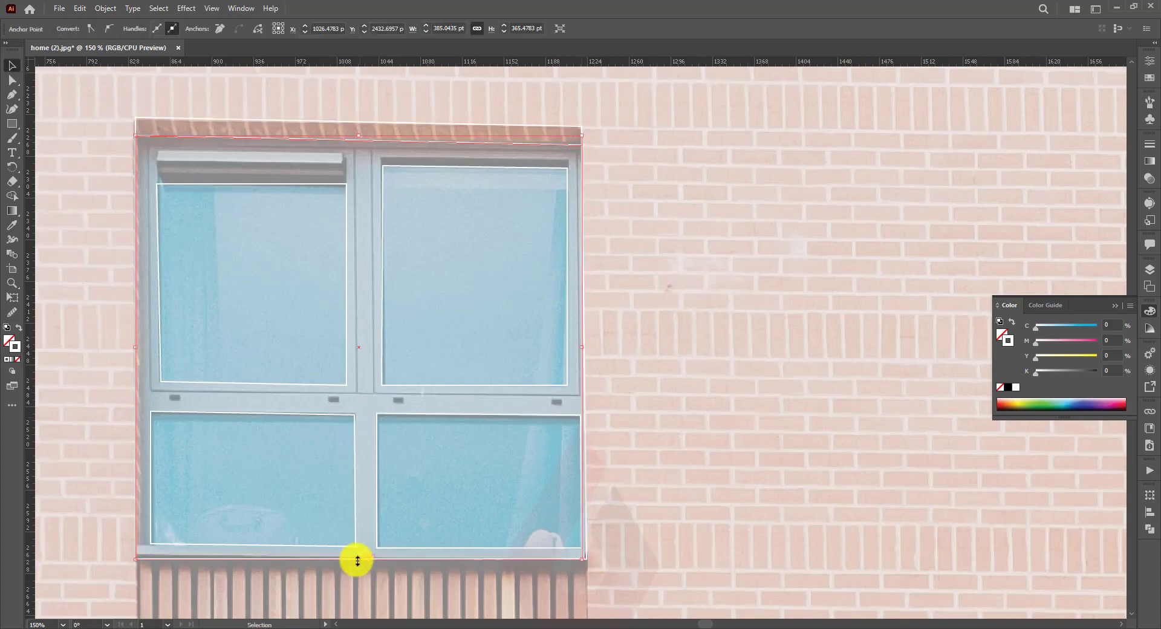
pyautogui.press('m')
pyautogui.hotkey('ctrl', 'shift', 'a')
# Add a thin rectangle along the brick lintel and fit a corner to the grey blind
pyautogui.scroll(2, 617, 388)
pyautogui.scroll(3, 125, 164)
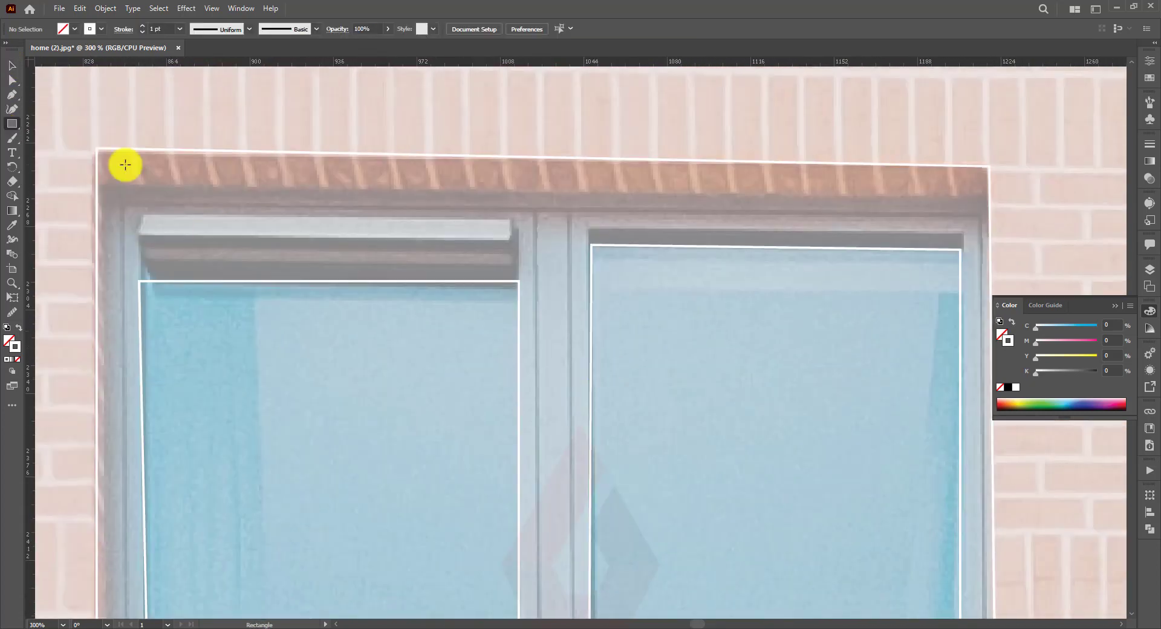
pyautogui.moveTo(125, 164); pyautogui.dragTo(987, 194)
pyautogui.press('a')
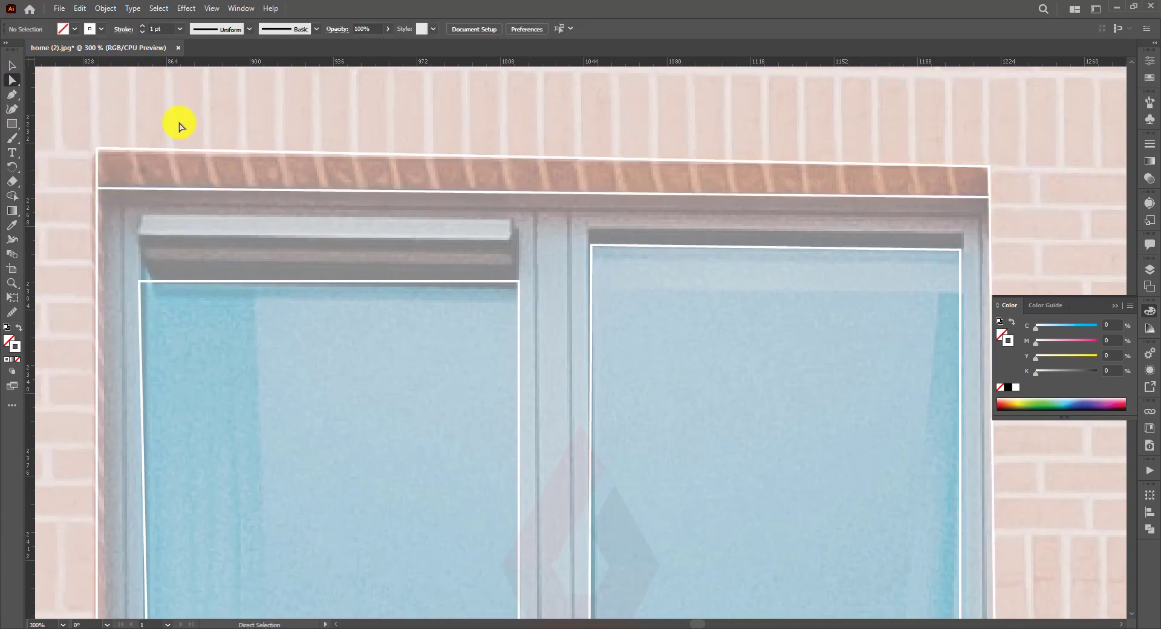
pyautogui.scroll(1, 492, 318)
pyautogui.moveTo(261, 264); pyautogui.dragTo(256, 261)
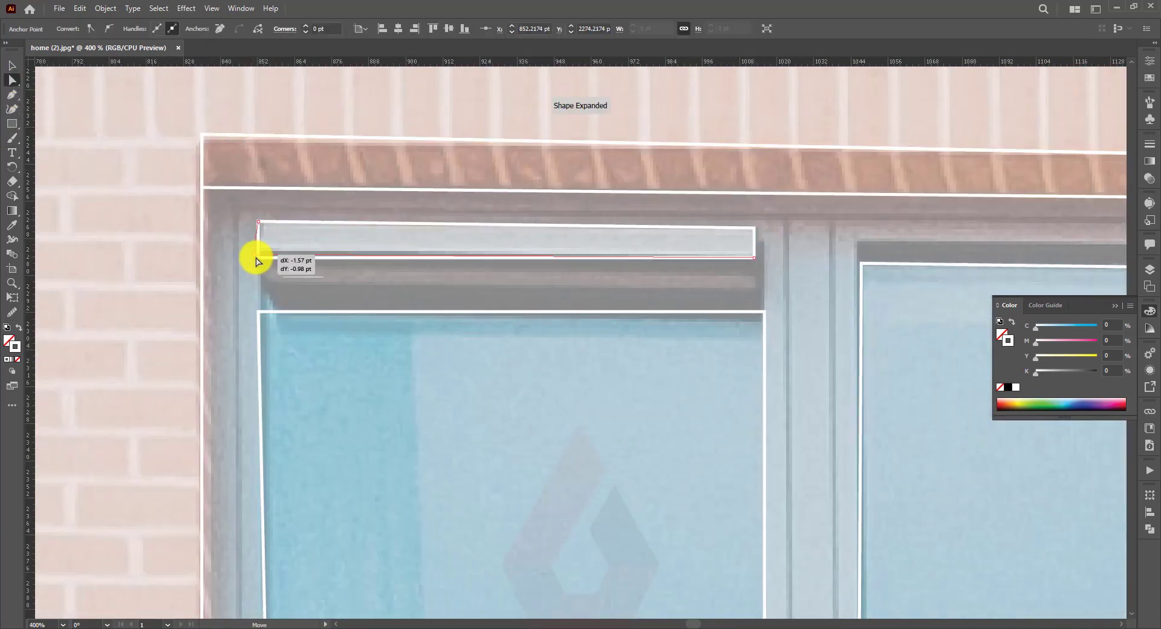
pyautogui.hotkey('ctrl', 'shift', 'a')
pyautogui.scroll(-5, 117, 142)
pyautogui.scroll(3, 548, 363)
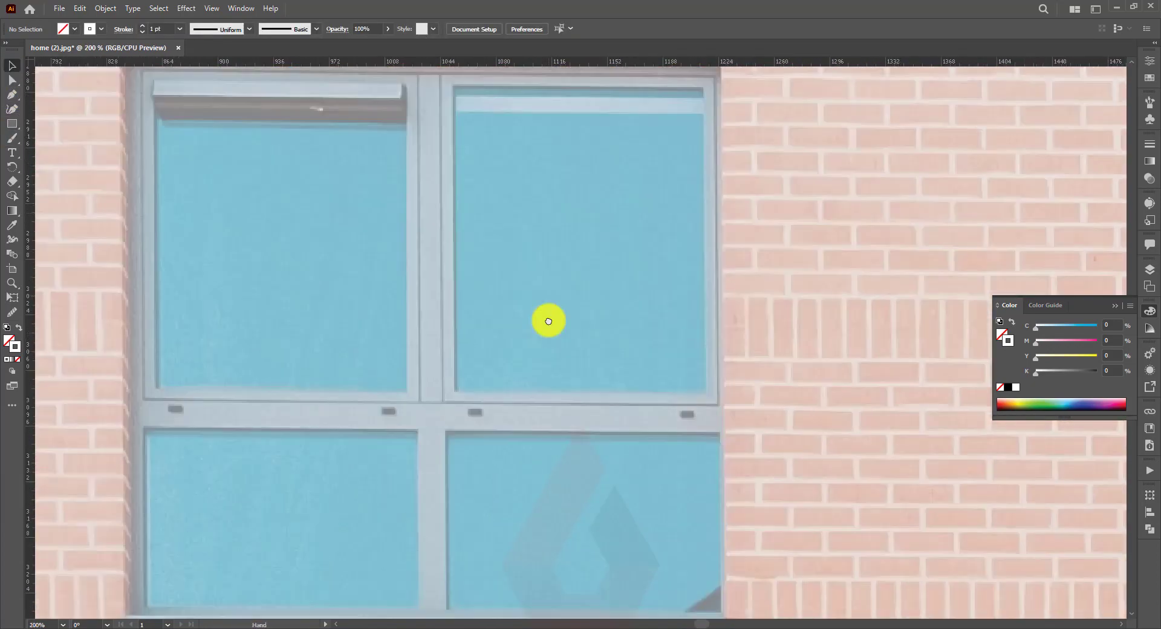
pyautogui.scroll(-1, 548, 321)
# Draw a rectangle around the lower window's frame and slant its top edge
pyautogui.press('m')
pyautogui.moveTo(232, 129); pyautogui.dragTo(683, 566)
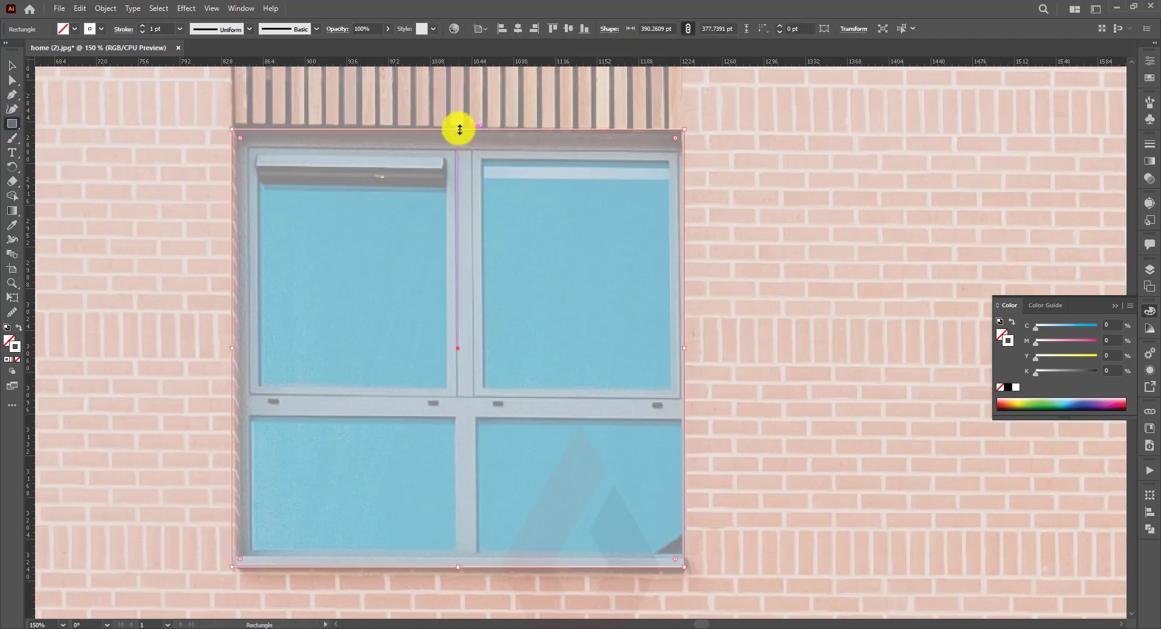
pyautogui.moveTo(459, 129); pyautogui.dragTo(705, 140)
pyautogui.hotkey('ctrl', 'shift', 'a')
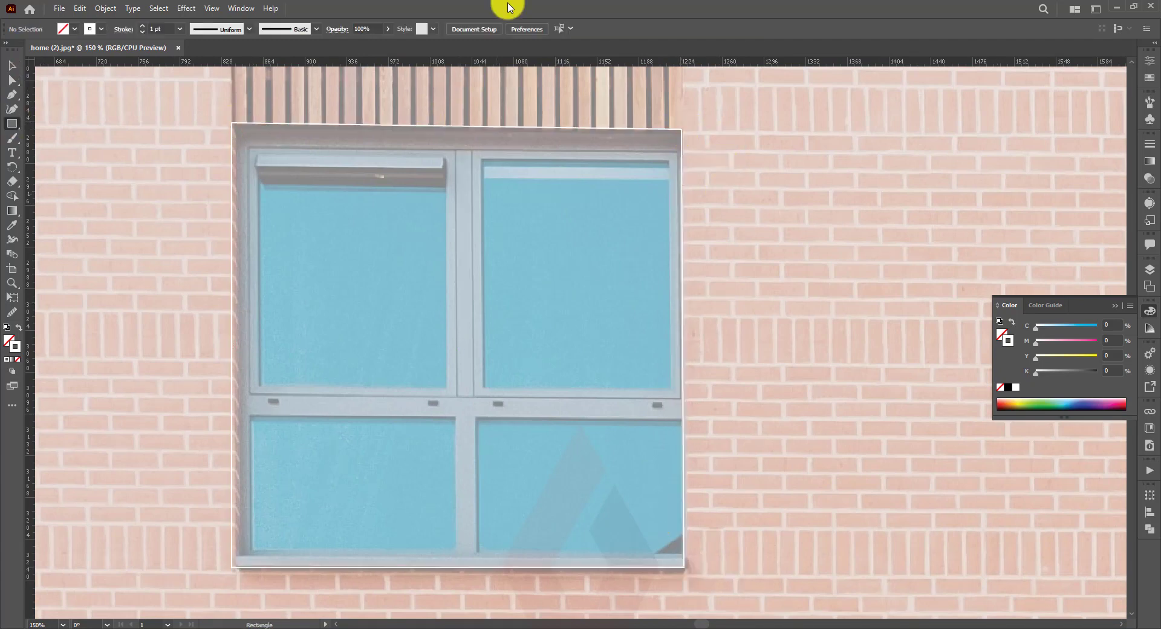
# Outline the two upper panes and add a thin strip along the right pane's top
pyautogui.moveTo(258, 183); pyautogui.dragTo(447, 385)
pyautogui.click(12, 65)
pyautogui.moveTo(392, 184)
pyautogui.mouseDown()
pyautogui.moveTo(617, 188)
pyautogui.moveTo(614, 164)
pyautogui.mouseUp()
pyautogui.scroll(2, 575, 223)
pyautogui.hotkey('ctrl', 'shift', 'a')
pyautogui.press('m')
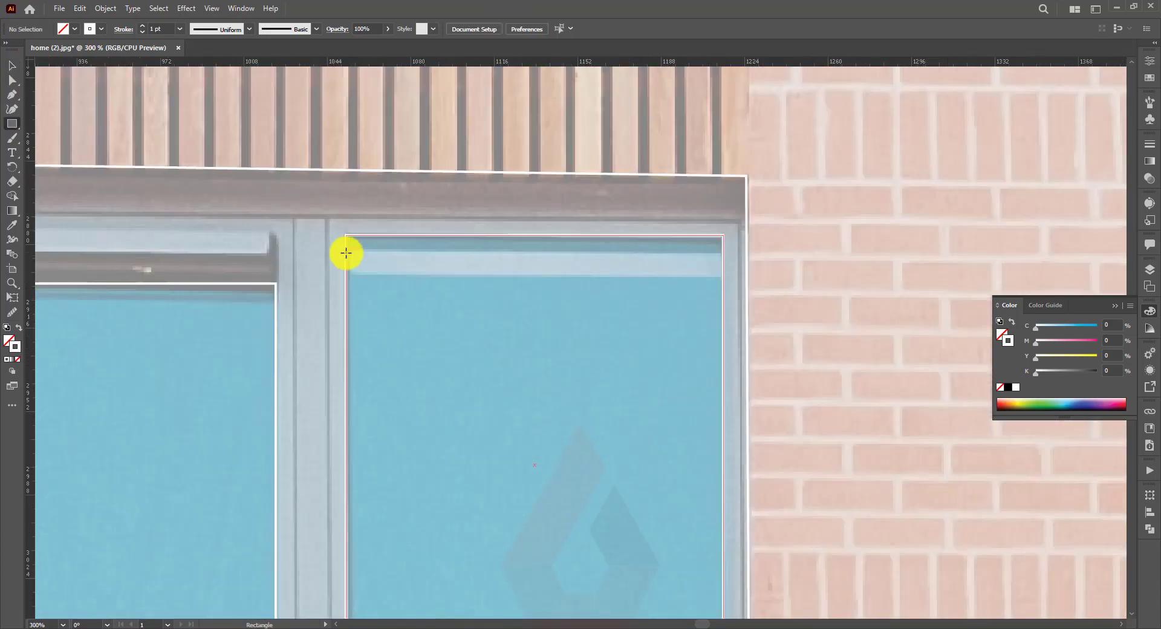
pyautogui.moveTo(345, 253); pyautogui.dragTo(346, 261)
# Outline the two lower panes with rectangles fitted to the glass corners
pyautogui.press('h')
pyautogui.moveTo(575, 362); pyautogui.dragTo(472, 339)
pyautogui.moveTo(133, 230)
pyautogui.mouseDown()
pyautogui.moveTo(446, 410)
pyautogui.moveTo(546, 500)
pyautogui.mouseUp()
pyautogui.press('a')
pyautogui.moveTo(546, 231)
pyautogui.mouseDown()
pyautogui.moveTo(379, 173)
pyautogui.moveTo(778, 442)
pyautogui.mouseUp()
pyautogui.press('m')
pyautogui.press('a')
pyautogui.moveTo(778, 171); pyautogui.dragTo(777, 180)
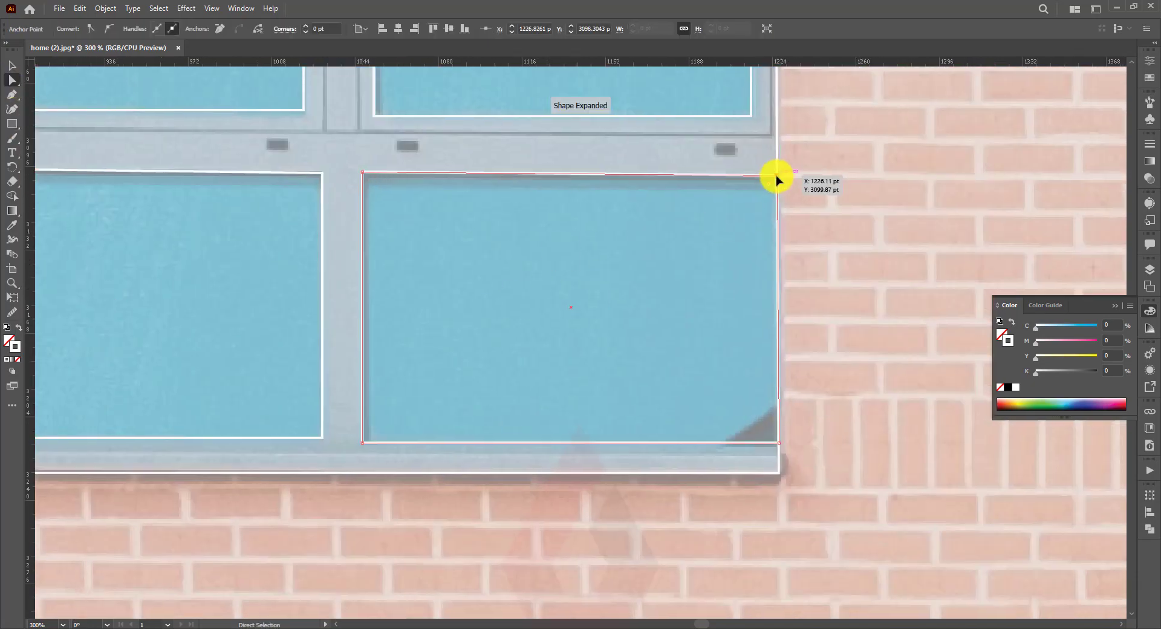
# Zoom out to show both traced windows and the slatted panel
pyautogui.hotkey('ctrl', 'shift', 'a')
pyautogui.scroll(-3, 855, 440)
pyautogui.scroll(-3, 698, 511)
pyautogui.moveTo(697, 510); pyautogui.dragTo(780, 355)
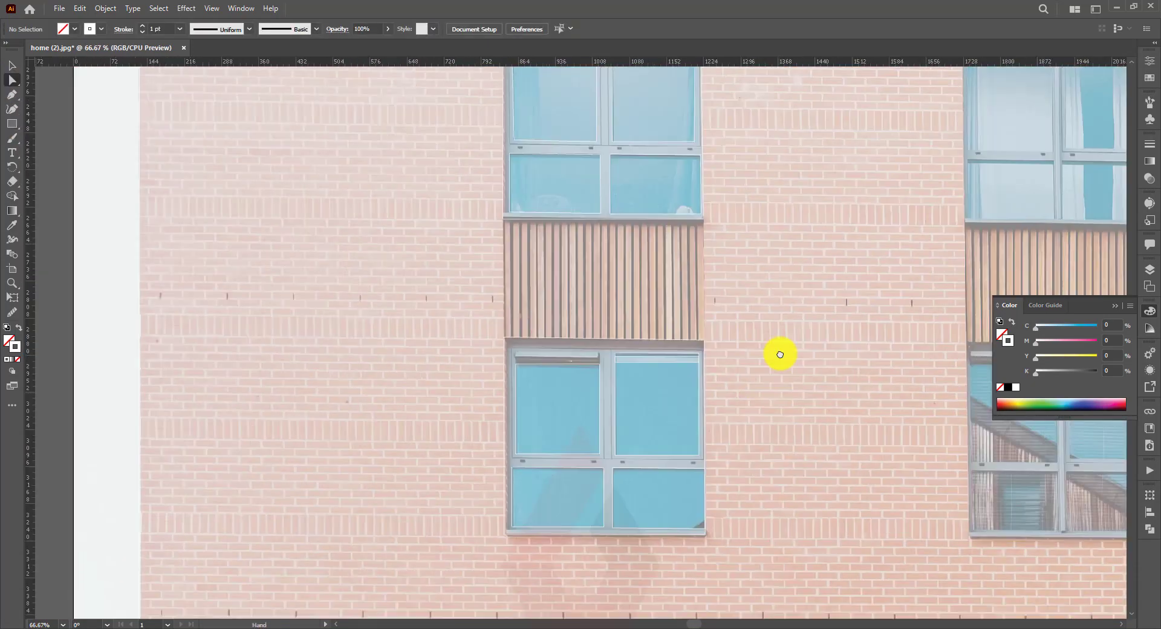
pyautogui.hotkey('ctrl', '=')
pyautogui.hotkey('ctrl', '=')
pyautogui.hotkey('ctrl', '=')
# Draw a thin rectangle along the slat panel's left edge and shift it onto the first slat
pyautogui.press('m')
pyautogui.moveTo(280, 89); pyautogui.dragTo(282, 445)
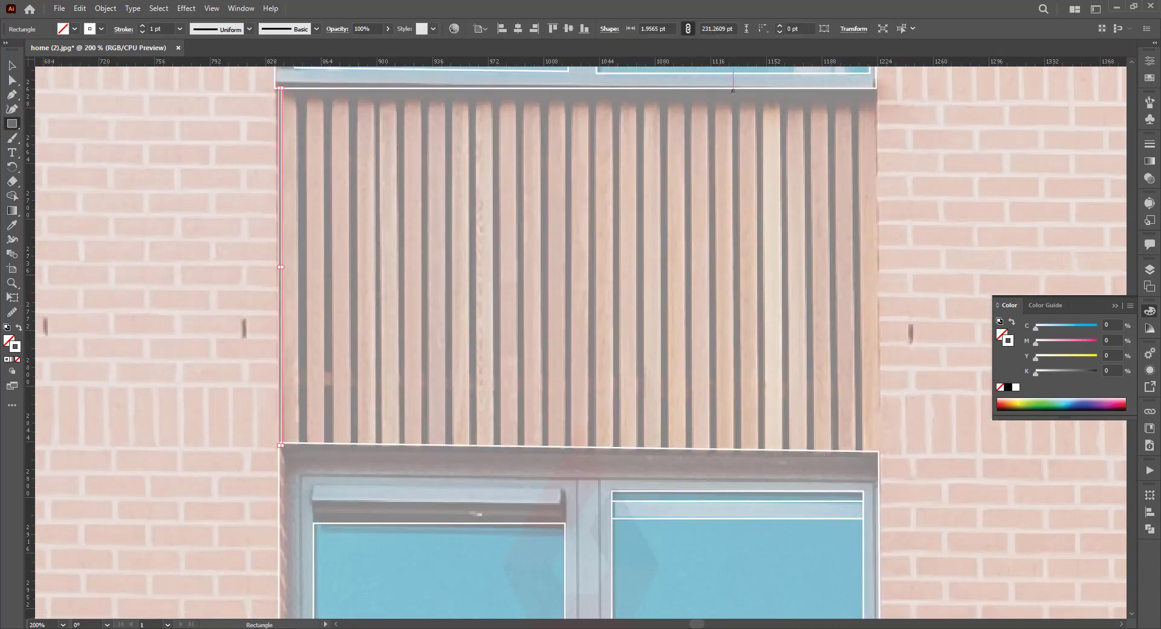
pyautogui.click(11, 65)
pyautogui.scroll(2, 266, 556)
pyautogui.scroll(2, 552, 365)
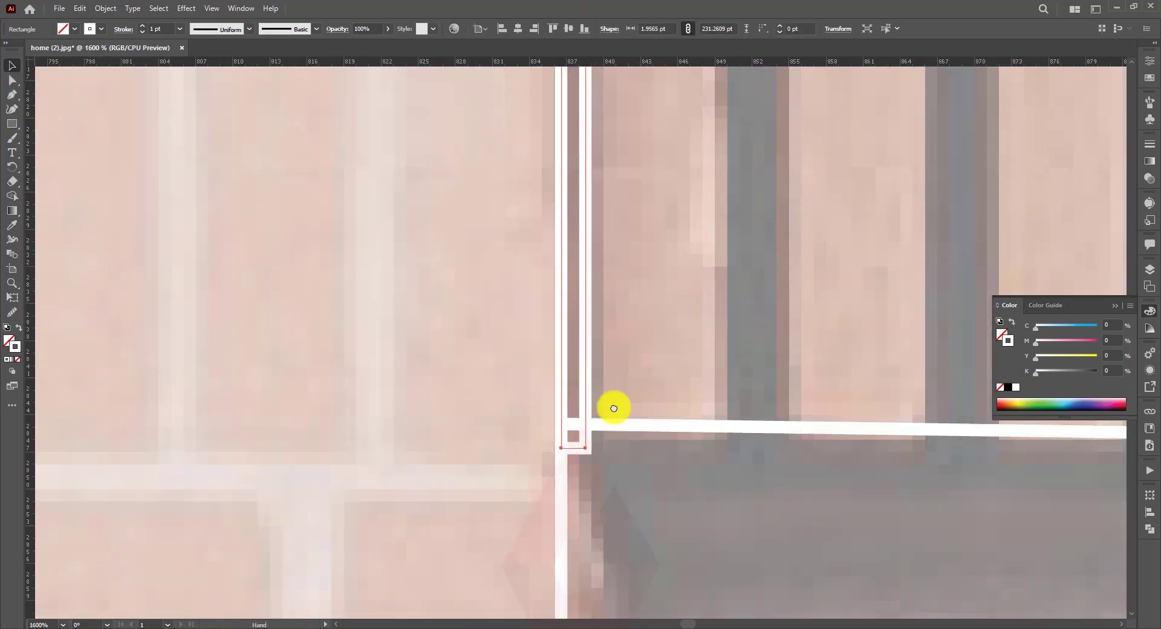
pyautogui.scroll(-3, 611, 406)
pyautogui.moveTo(574, 491); pyautogui.dragTo(489, 256)
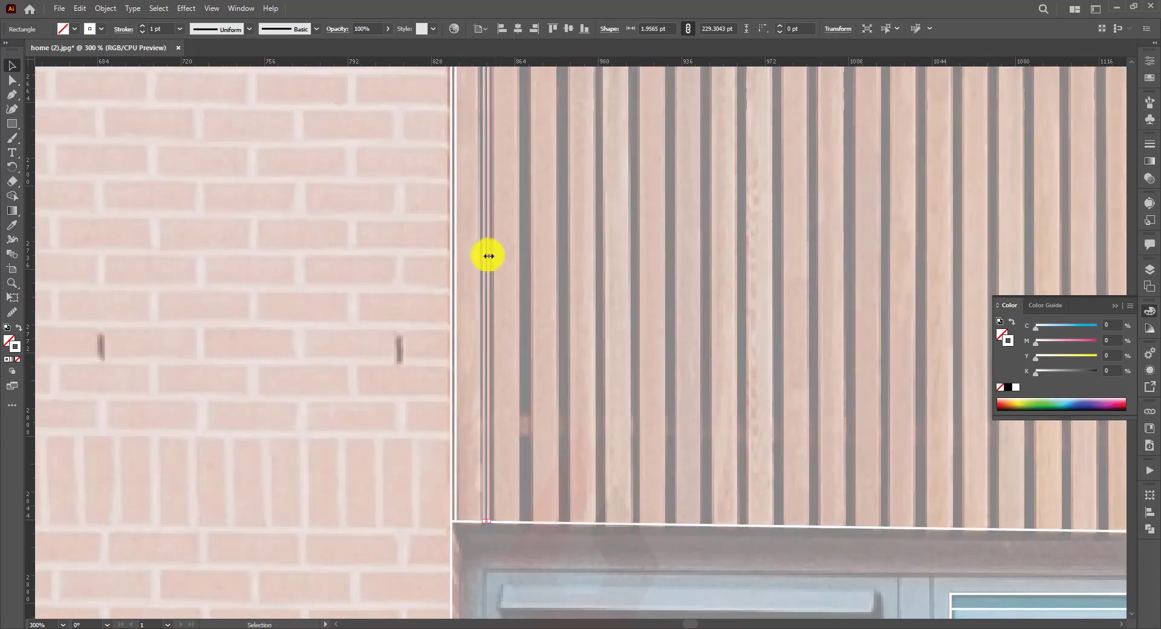
pyautogui.scroll(-5, 520, 320)
# Move the strip's corner anchor so it meets the window ledge
pyautogui.press('a')
pyautogui.scroll(5, 521, 339)
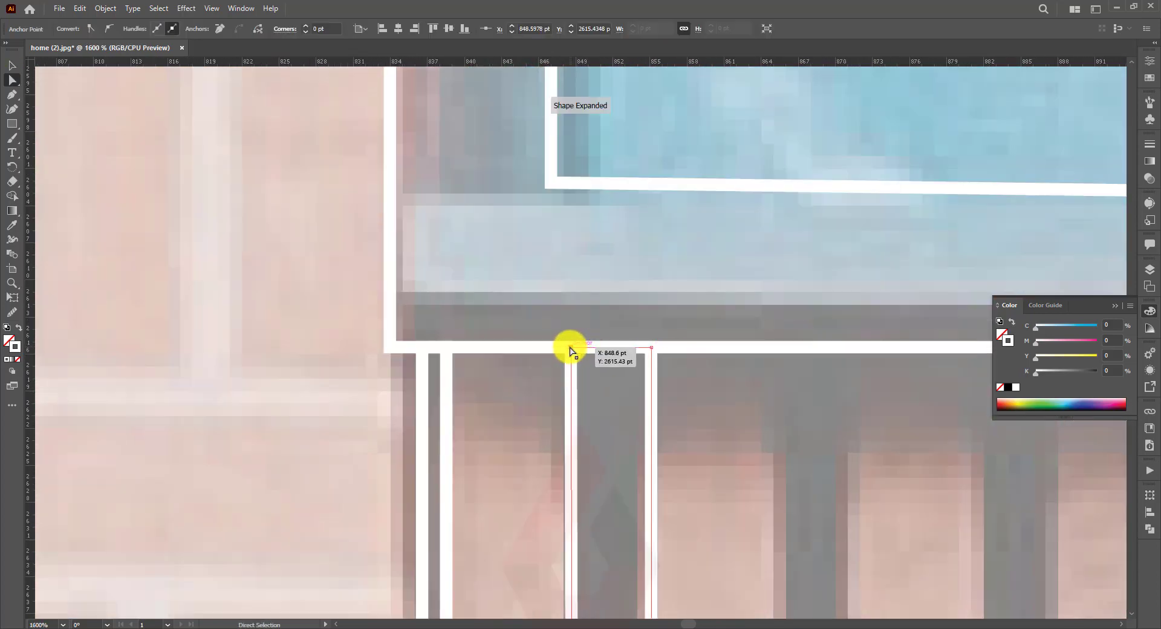
pyautogui.moveTo(571, 350); pyautogui.dragTo(643, 345)
pyautogui.scroll(-5, 568, 362)
pyautogui.scroll(3, 500, 291)
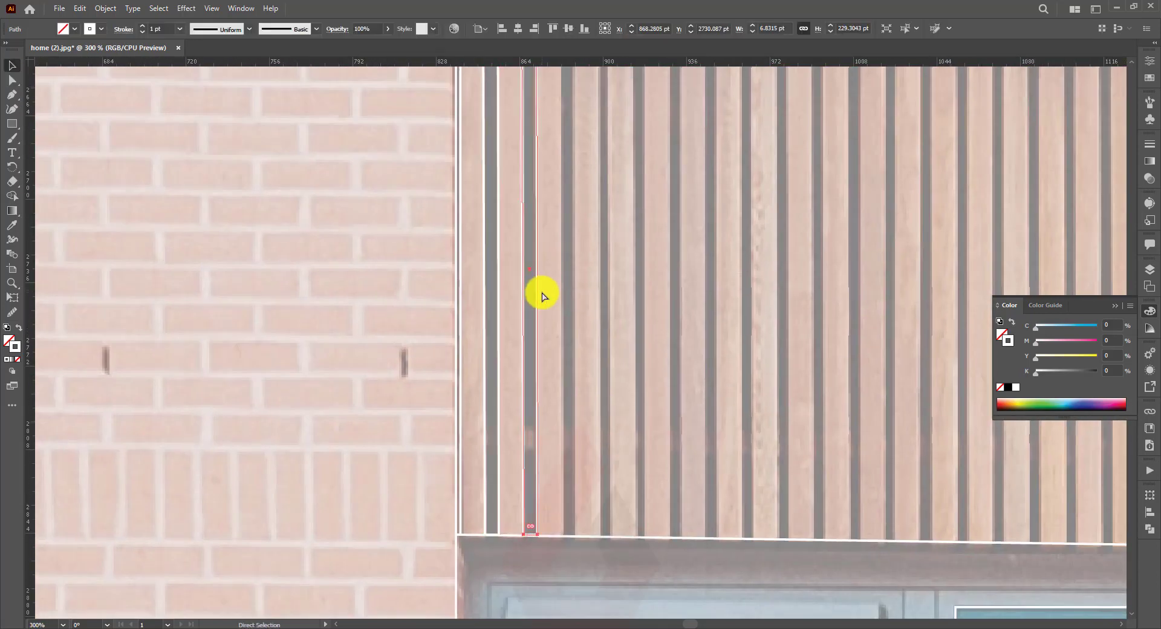
pyautogui.scroll(-3, 542, 297)
pyautogui.scroll(2, 538, 293)
# Copy the slat outline onto the next slat and widen it to match
pyautogui.moveTo(226, 368); pyautogui.dragTo(272, 363)
pyautogui.scroll(2, 272, 339)
pyautogui.scroll(-2, 484, 380)
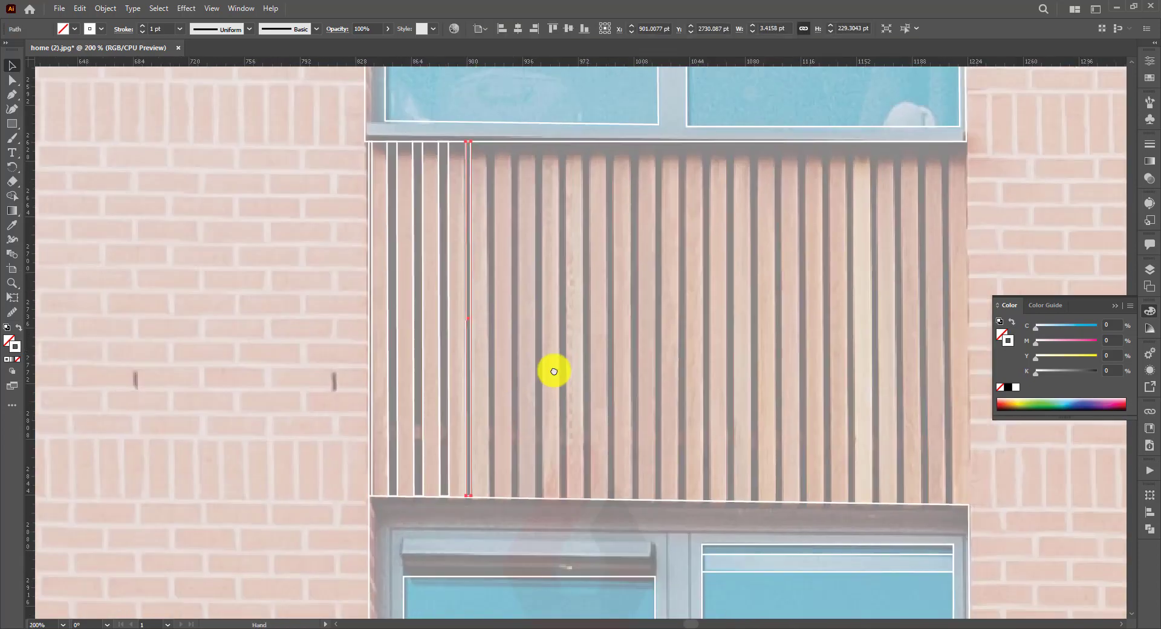
pyautogui.scroll(2, 476, 492)
pyautogui.scroll(2, 505, 482)
pyautogui.moveTo(580, 343); pyautogui.dragTo(587, 343)
pyautogui.scroll(-1, 611, 292)
pyautogui.moveTo(611, 292)
pyautogui.mouseDown()
pyautogui.moveTo(448, 273)
pyautogui.moveTo(414, 293)
pyautogui.mouseUp()
# Duplicate the slat outline across several more evenly spaced slats, repeating with Ctrl+D
pyautogui.moveTo(414, 292)
pyautogui.mouseDown()
pyautogui.moveTo(362, 344)
pyautogui.moveTo(337, 445)
pyautogui.moveTo(318, 464)
pyautogui.mouseUp()
pyautogui.hotkey('ctrl', 'd')
pyautogui.hotkey('ctrl', 'd')
pyautogui.moveTo(353, 339)
pyautogui.mouseDown()
pyautogui.moveTo(372, 390)
pyautogui.moveTo(403, 394)
pyautogui.mouseUp()
pyautogui.moveTo(402, 395); pyautogui.dragTo(315, 385)
pyautogui.moveTo(315, 385); pyautogui.dragTo(368, 414)
pyautogui.scroll(2, 553, 232)
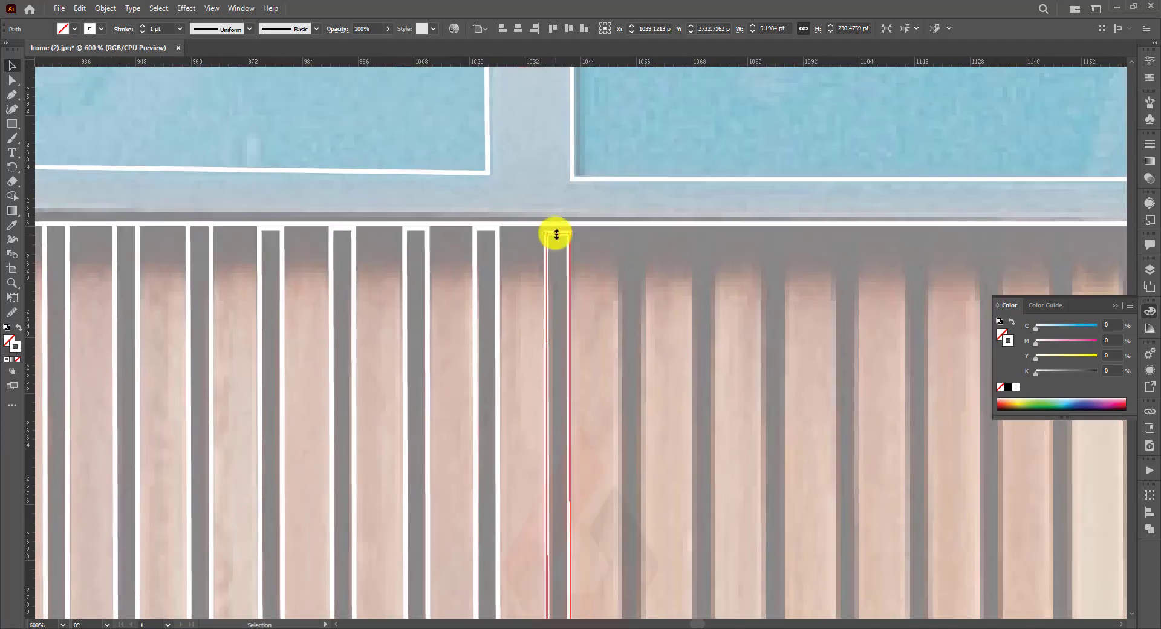
pyautogui.moveTo(415, 231); pyautogui.dragTo(388, 285)
pyautogui.keyDown('alt'); pyautogui.scroll(-2, 332, 316); pyautogui.keyUp('alt')
pyautogui.scroll(-5, 565, 453)
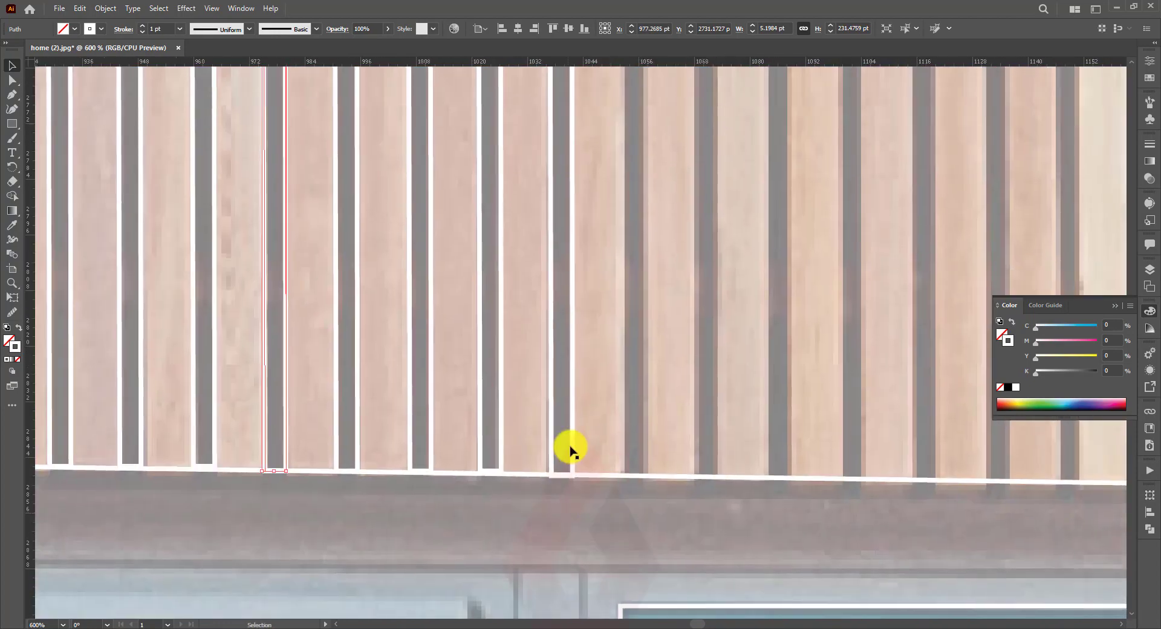
pyautogui.scroll(2, 605, 424)
# Continue adding slat outline copies one spacing apart further to the right
pyautogui.hscroll(5, 663, 349)
pyautogui.moveTo(433, 367); pyautogui.dragTo(470, 367)
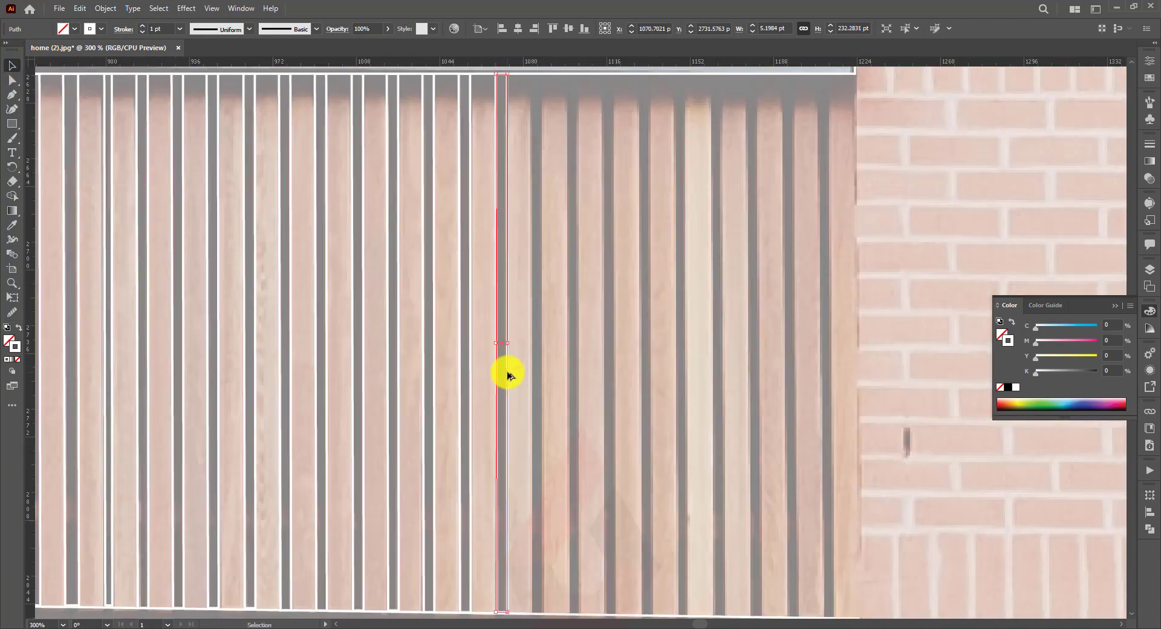
pyautogui.scroll(-3, 508, 374)
pyautogui.keyDown('alt'); pyautogui.scroll(2, 596, 458); pyautogui.keyUp('alt')
pyautogui.keyDown('alt'); pyautogui.scroll(2, 510, 440); pyautogui.keyUp('alt')
pyautogui.moveTo(510, 440); pyautogui.dragTo(635, 268)
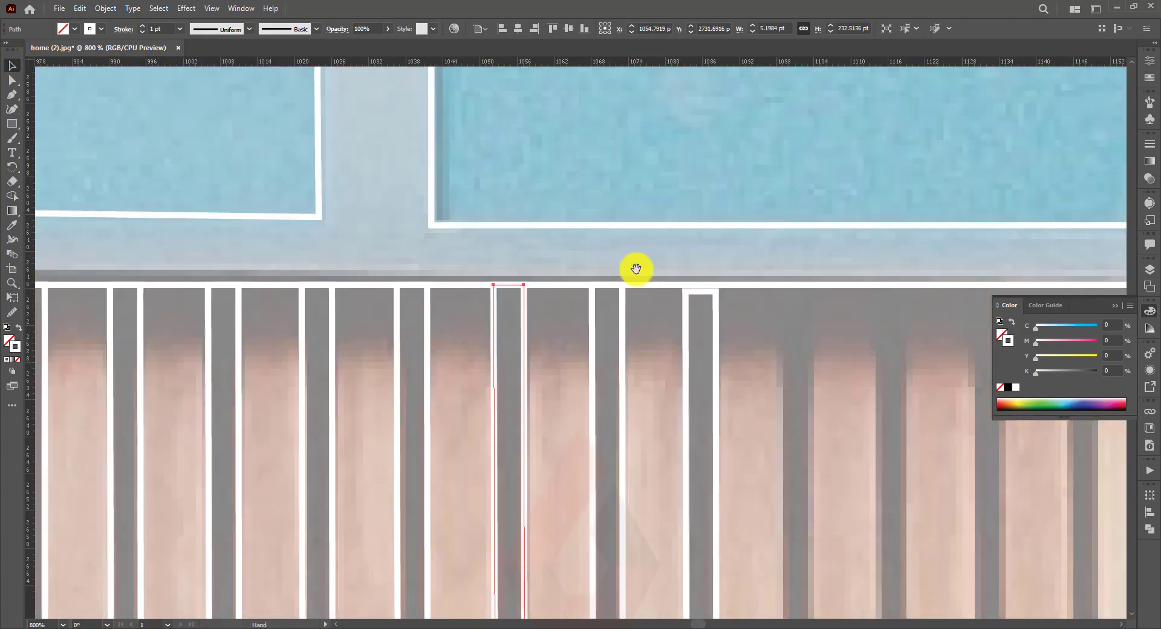
pyautogui.scroll(-5, 726, 423)
pyautogui.keyDown('alt'); pyautogui.scroll(-2, 647, 445); pyautogui.keyUp('alt')
pyautogui.keyDown('alt'); pyautogui.scroll(-2, 684, 395); pyautogui.keyUp('alt')
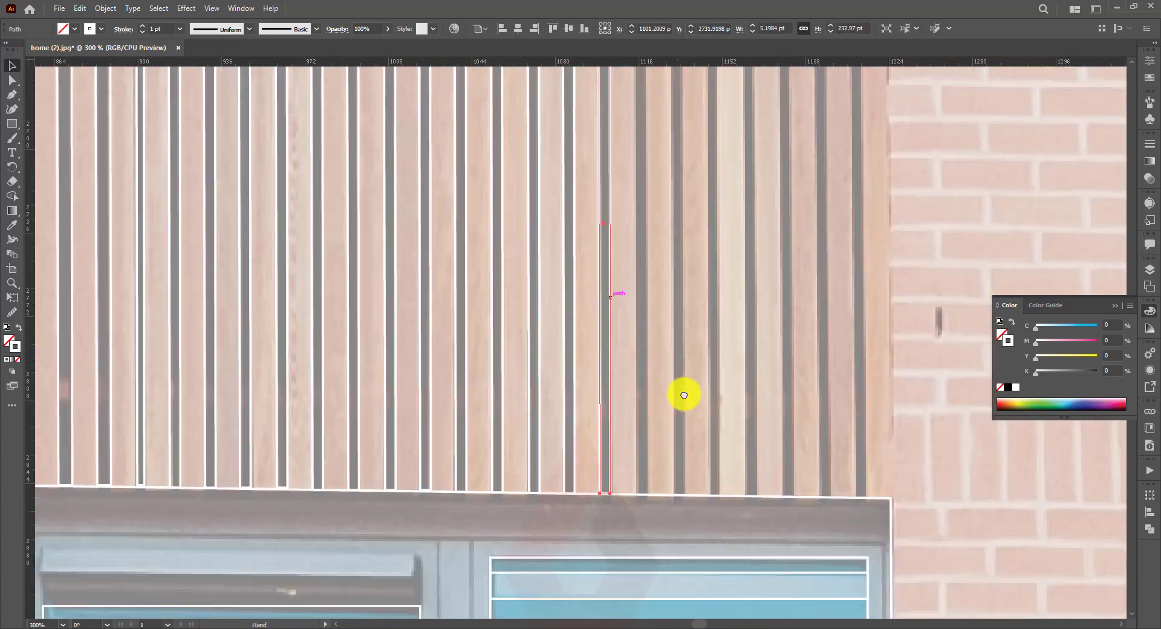
pyautogui.hscroll(3, 684, 395)
pyautogui.scroll(3, 622, 548)
pyautogui.hscroll(3, 461, 468)
pyautogui.hotkey('ctrl', 'd')
pyautogui.hotkey('ctrl', 'd')
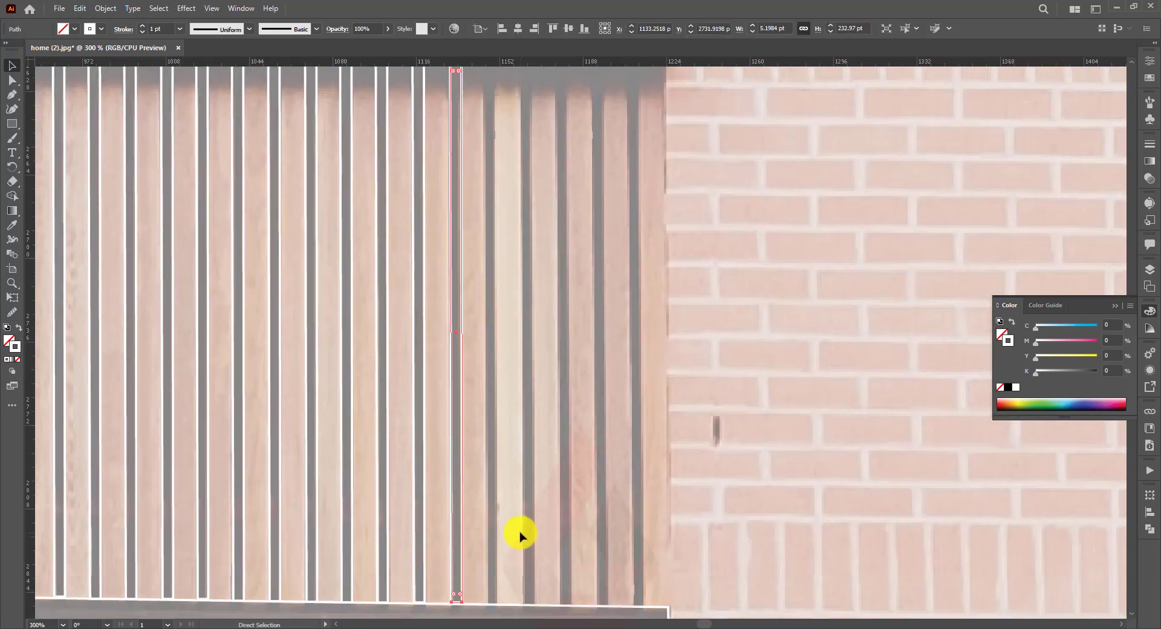
pyautogui.keyDown('alt'); pyautogui.scroll(3, 520, 534); pyautogui.keyUp('alt')
pyautogui.scroll(2, 535, 467)
pyautogui.keyDown('alt'); pyautogui.scroll(-3, 477, 423); pyautogui.keyUp('alt')
# Place the last slat copies onto the final slats at the brick edge
pyautogui.moveTo(489, 462); pyautogui.dragTo(491, 450)
pyautogui.keyDown('alt'); pyautogui.scroll(3, 463, 396); pyautogui.keyUp('alt')
pyautogui.scroll(1, 488, 454)
pyautogui.scroll(5, 555, 176)
pyautogui.click(12, 80)
pyautogui.moveTo(554, 176); pyautogui.dragTo(529, 176)
pyautogui.scroll(-5, 529, 176)
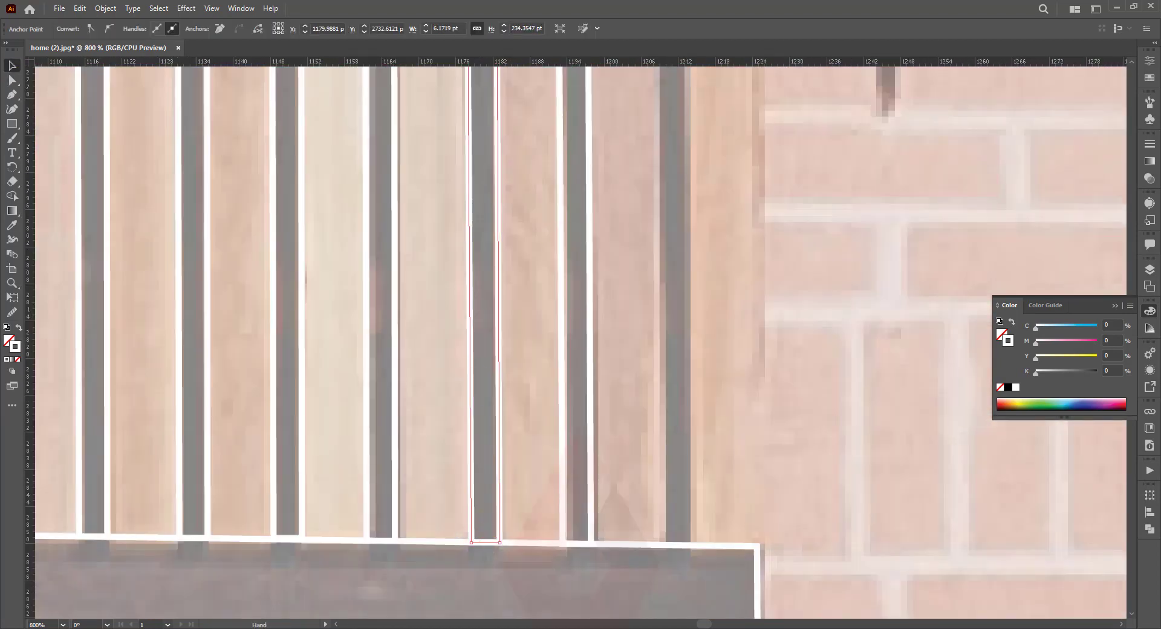
pyautogui.moveTo(487, 446); pyautogui.dragTo(558, 446)
pyautogui.keyDown('alt'); pyautogui.scroll(-3, 573, 225); pyautogui.keyUp('alt')
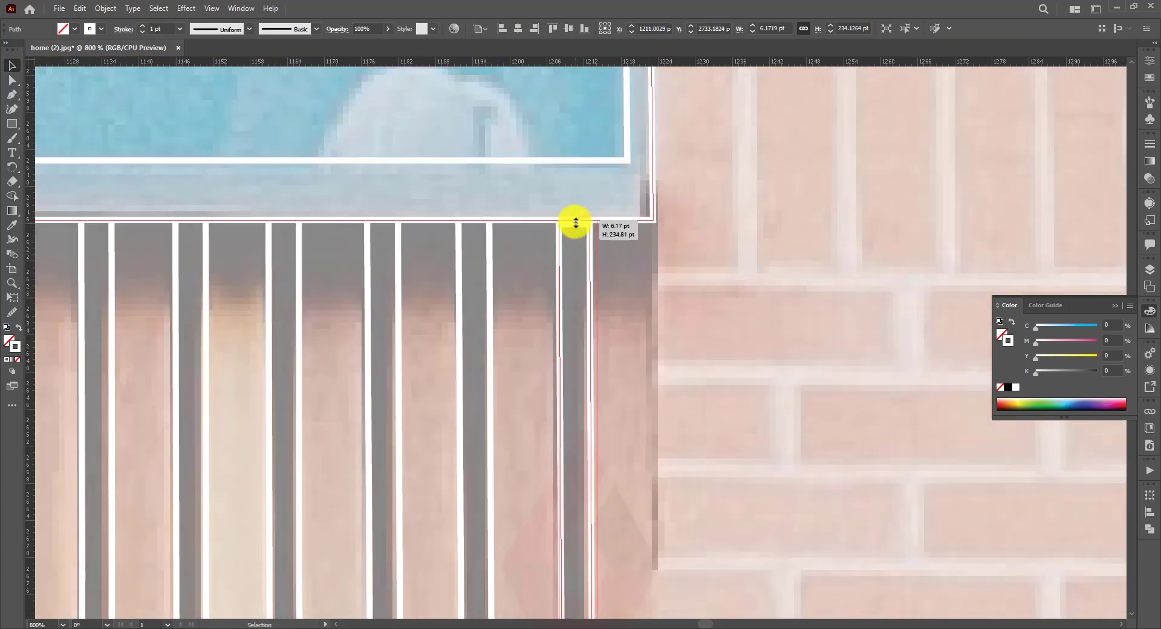
pyautogui.keyDown('alt'); pyautogui.scroll(-5, 738, 329); pyautogui.keyUp('alt')
pyautogui.hscroll(2, 840, 328)
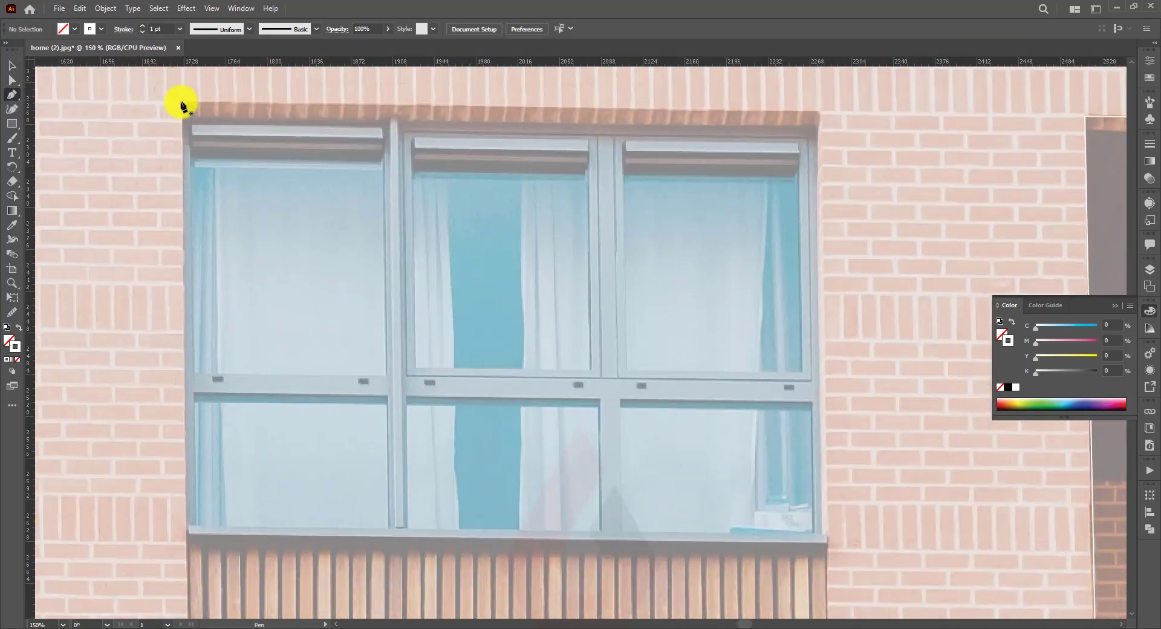
# Outline the first window's frame and its top-row panes with the Pen tool
pyautogui.click(181, 103)
pyautogui.click(186, 533)
pyautogui.click(189, 157)
pyautogui.click(192, 374)
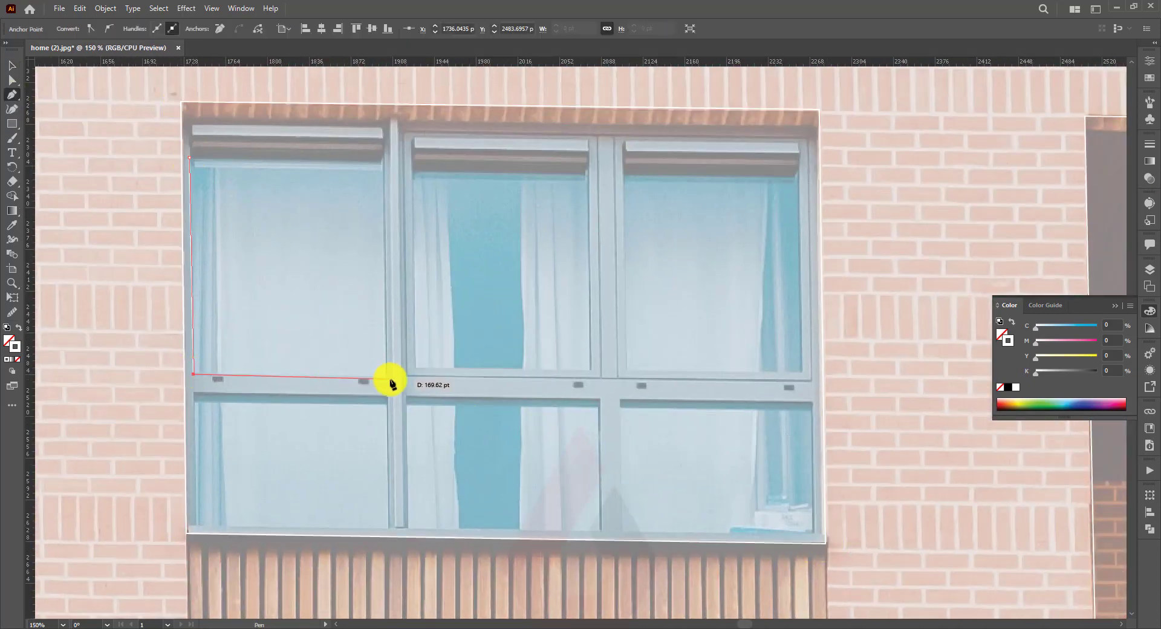
pyautogui.hscroll(3, 332, 162)
pyautogui.click(331, 160)
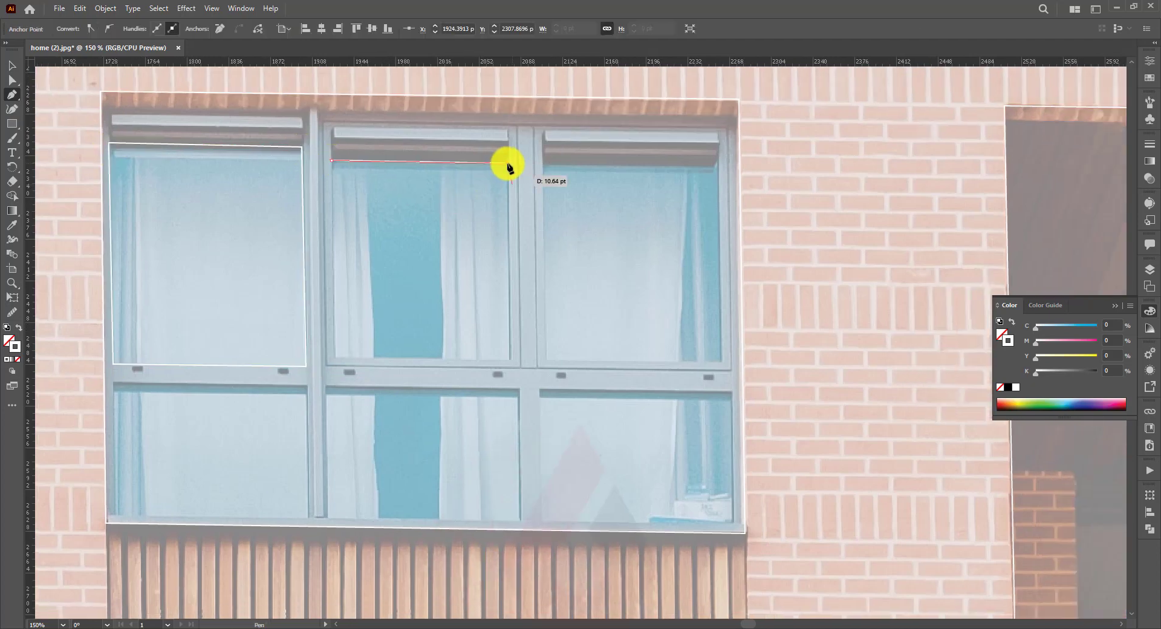
pyautogui.click(331, 160)
pyautogui.click(542, 165)
pyautogui.click(721, 163)
pyautogui.click(725, 365)
pyautogui.scroll(-3, 552, 370)
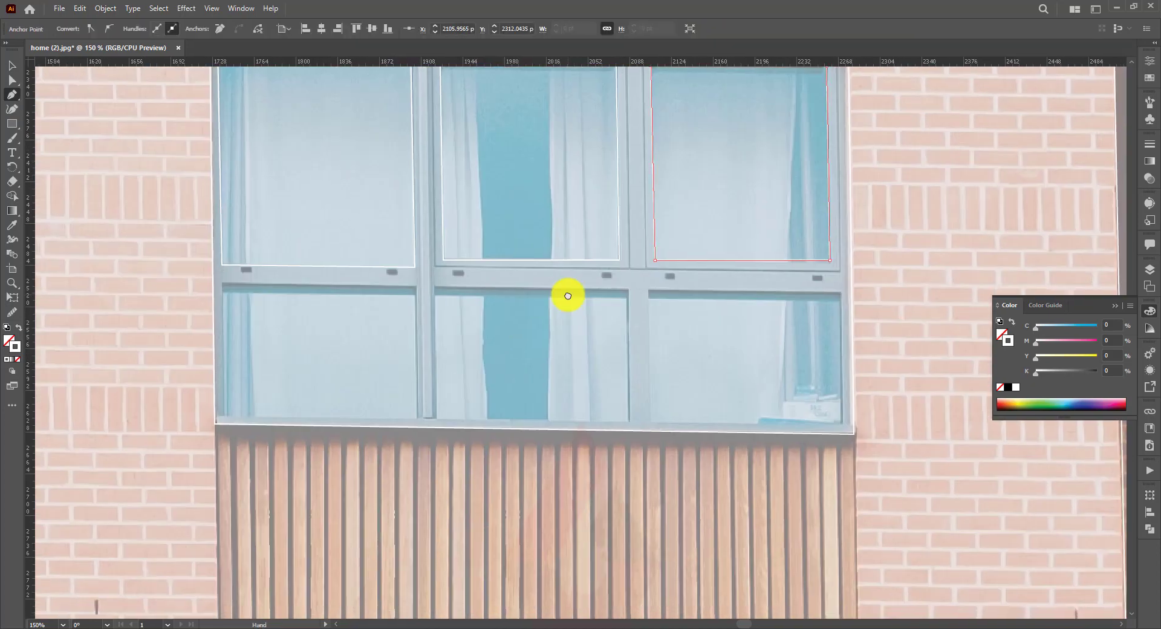
# Trace closed outlines around the first window's lower-row panes
pyautogui.click(222, 283)
pyautogui.click(416, 286)
pyautogui.click(222, 282)
pyautogui.click(434, 288)
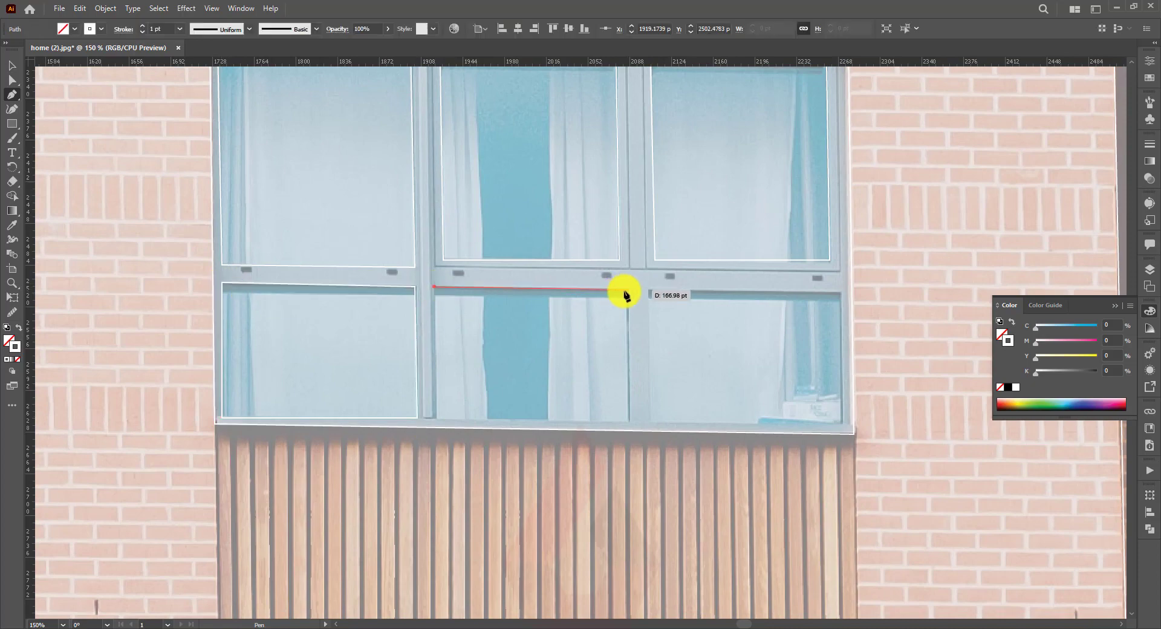
pyautogui.click(628, 290)
pyautogui.scroll(5, 665, 393)
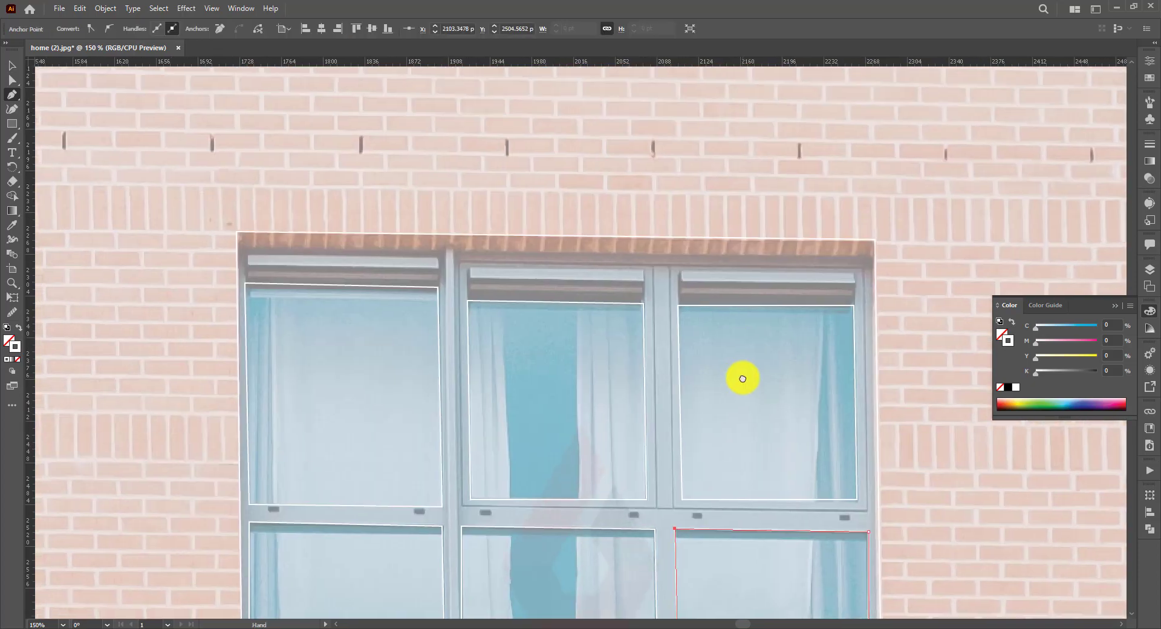
pyautogui.click(538, 278)
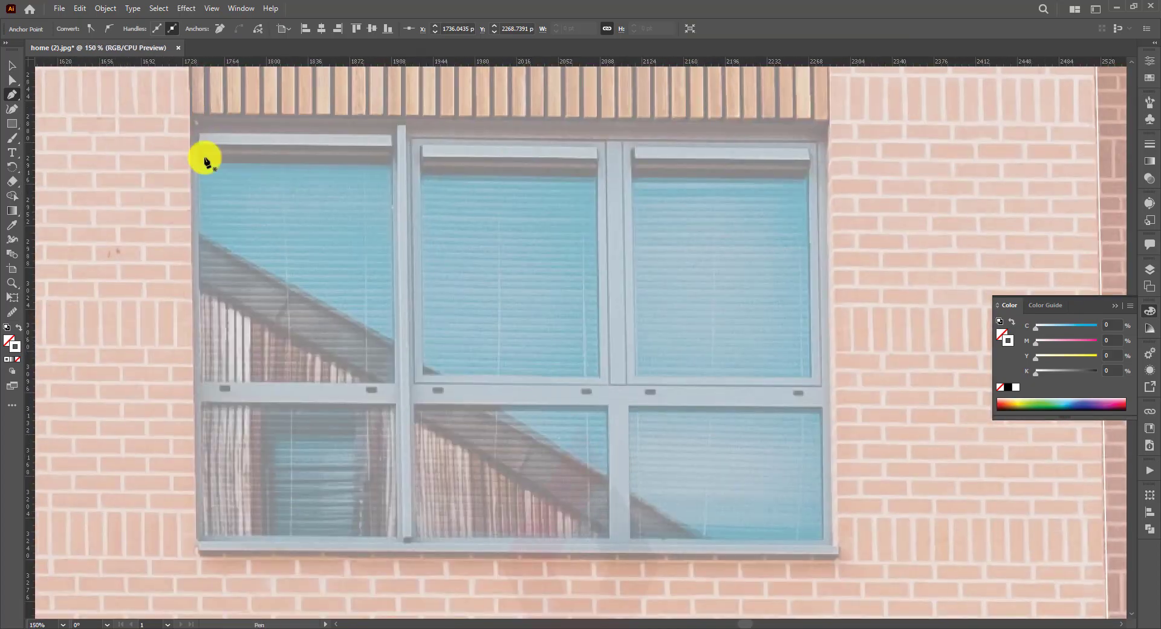
# Outline the second window's frame and its top-left and top-middle panes
pyautogui.click(190, 114)
pyautogui.click(827, 123)
pyautogui.click(836, 552)
pyautogui.click(189, 115)
pyautogui.click(198, 162)
pyautogui.click(392, 165)
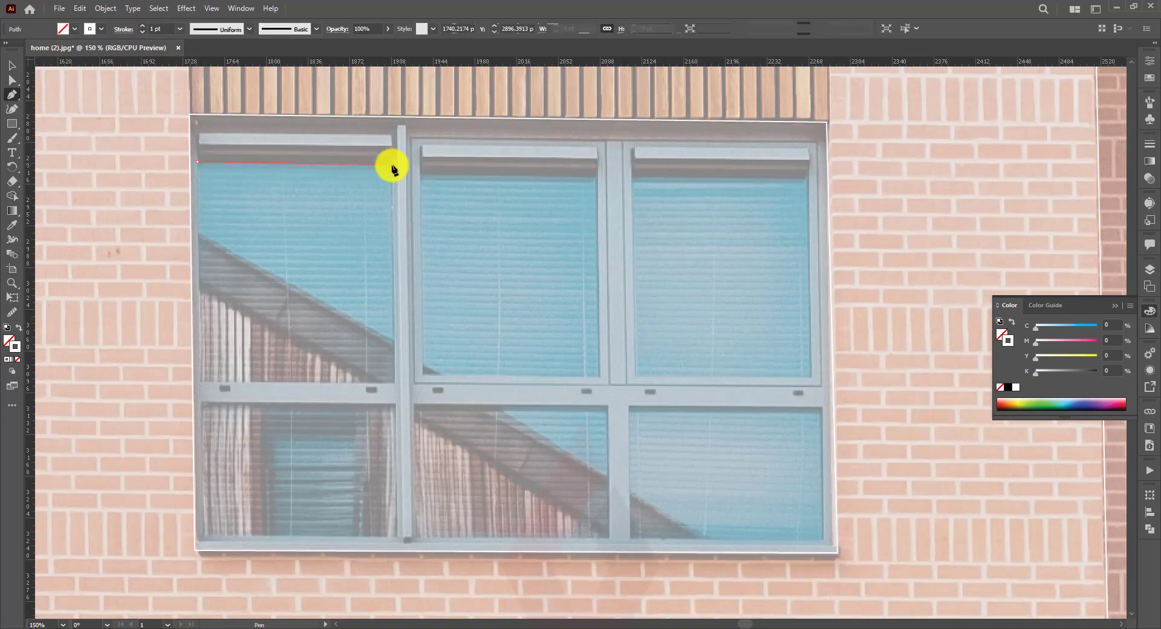
pyautogui.click(394, 382)
pyautogui.click(201, 382)
pyautogui.click(198, 161)
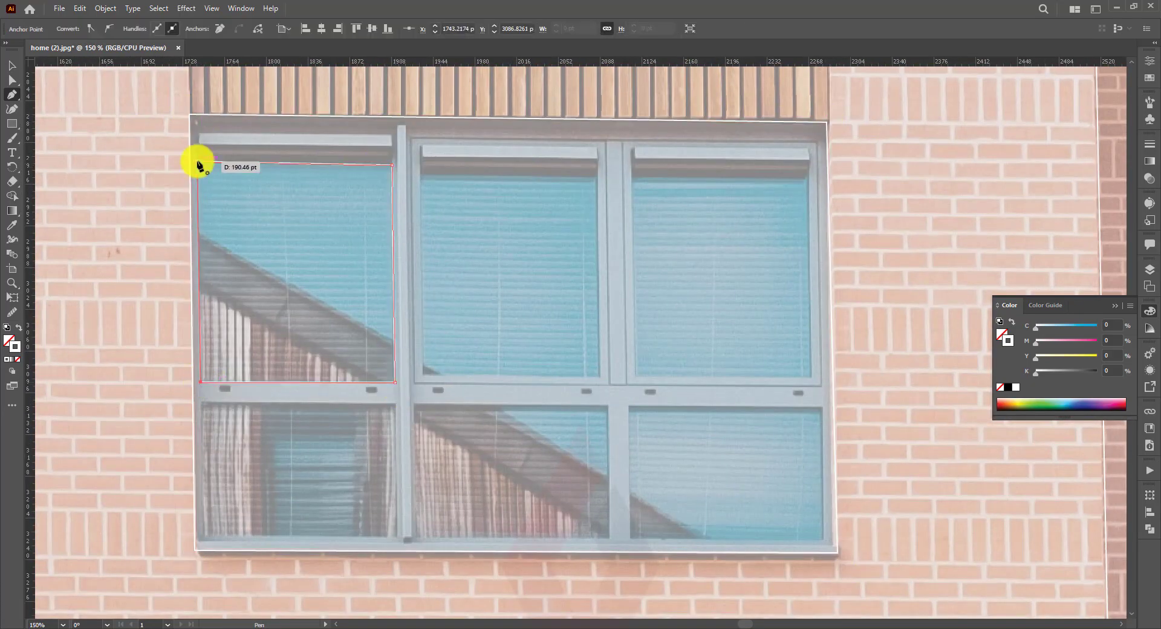
# Trace the second window's top-right pane and its bottom-row panes
pyautogui.click(630, 174)
pyautogui.click(808, 177)
pyautogui.click(480, 266)
pyautogui.click(480, 401)
pyautogui.click(286, 402)
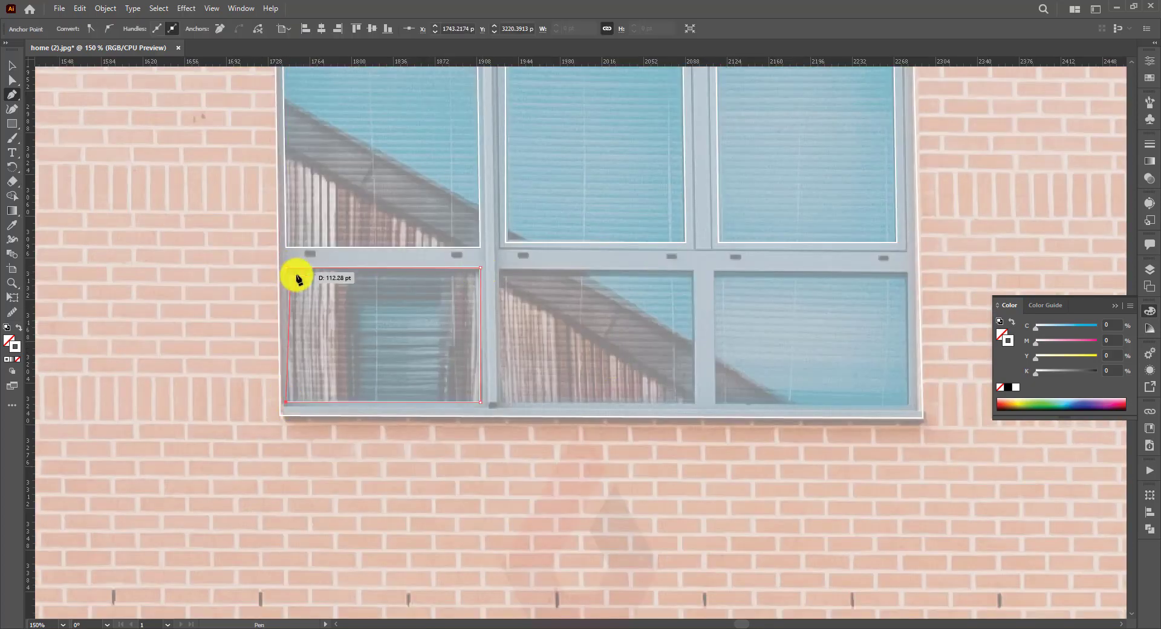
pyautogui.click(286, 268)
pyautogui.click(500, 268)
pyautogui.click(694, 272)
pyautogui.click(715, 271)
pyautogui.click(906, 274)
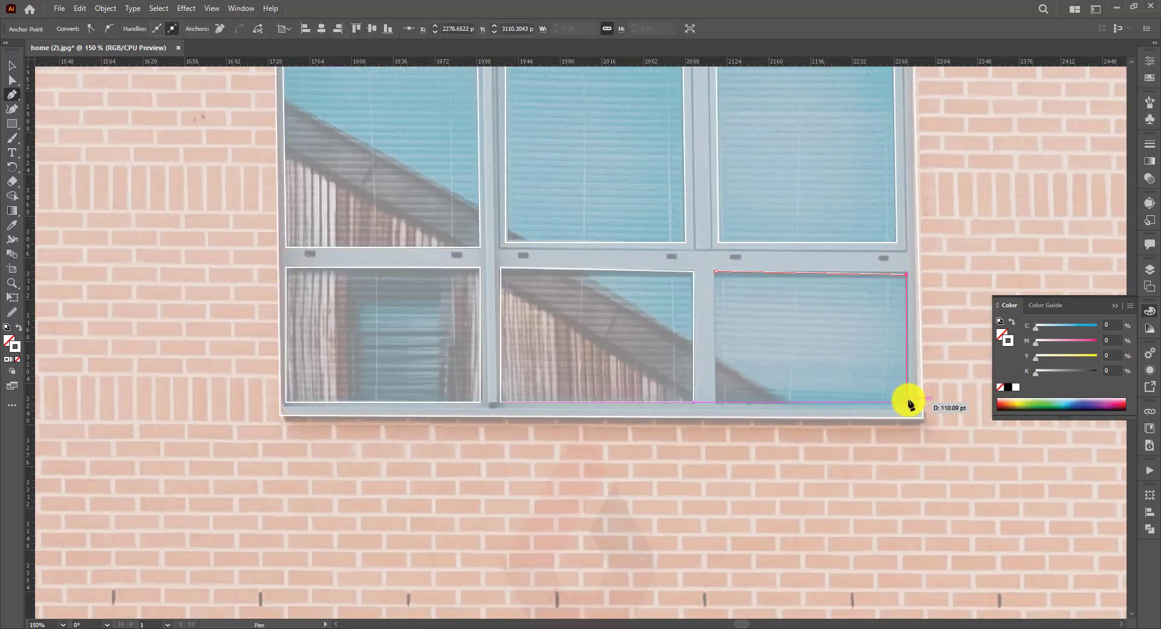
pyautogui.scroll(5, 741, 228)
# Draw a tall slat rectangle on the timber panel and adjust its corner anchor
pyautogui.scroll(5, 397, 230)
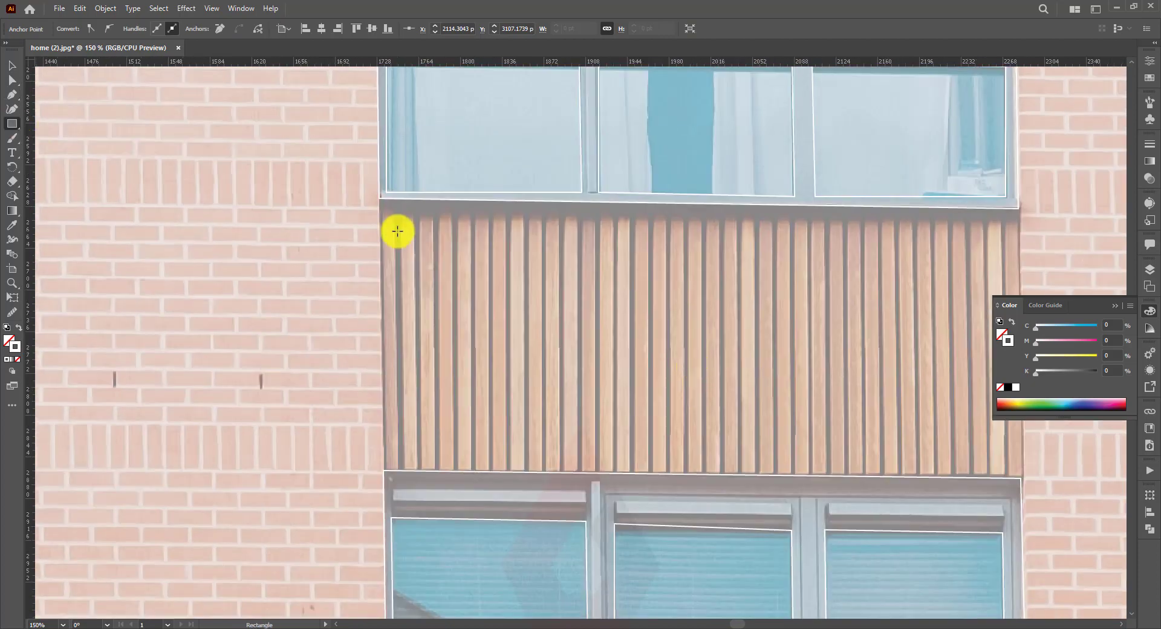
pyautogui.scroll(1, 656, 445)
pyautogui.press('m')
pyautogui.moveTo(289, 113)
pyautogui.mouseDown()
pyautogui.moveTo(290, 457)
pyautogui.moveTo(301, 476)
pyautogui.mouseUp()
pyautogui.hotkey('ctrl', '=')
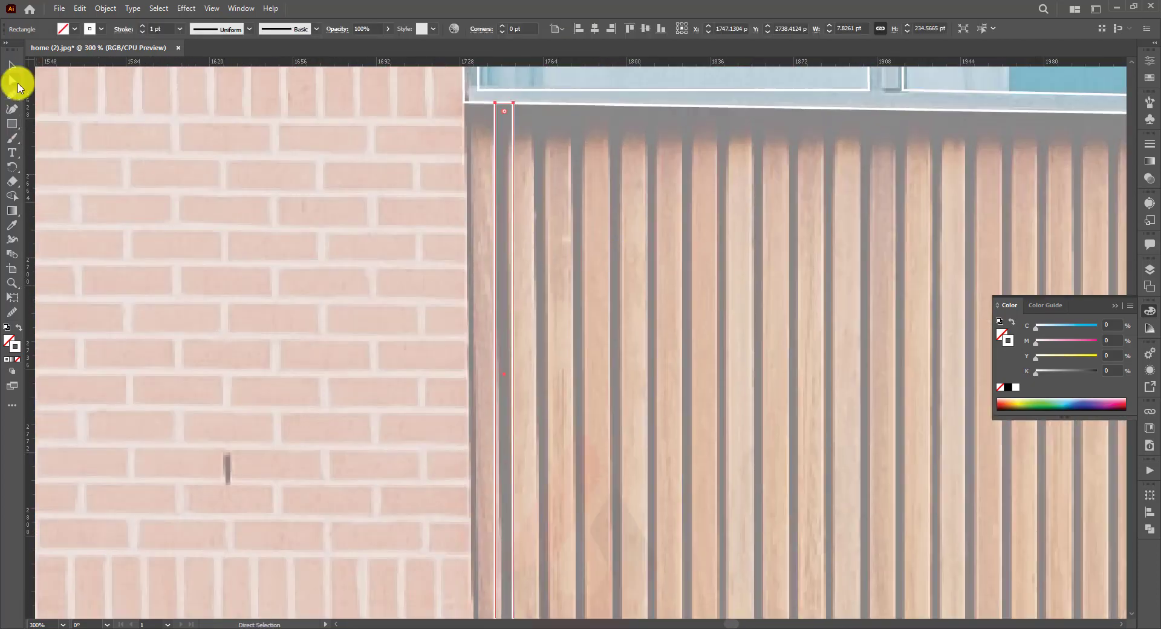
pyautogui.click(12, 80)
pyautogui.scroll(-5, 499, 394)
pyautogui.moveTo(497, 394); pyautogui.dragTo(499, 394)
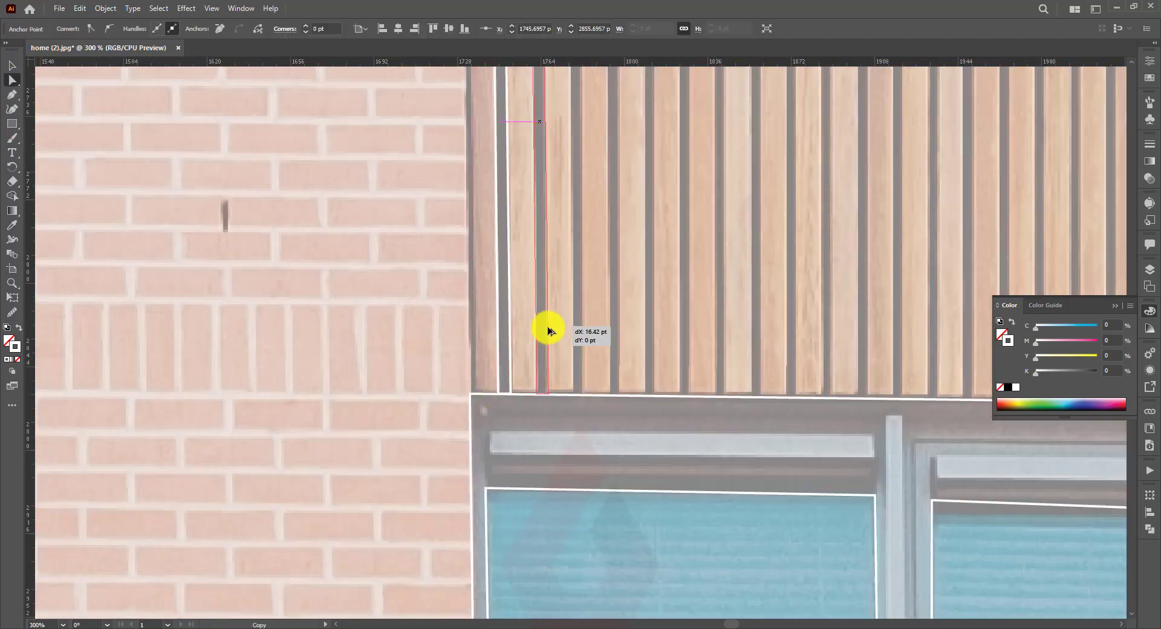
# Alt-drag the slat one spacing right and repeat with Ctrl+D for more slats
pyautogui.moveTo(550, 330); pyautogui.dragTo(549, 331)
pyautogui.scroll(3, 550, 363)
pyautogui.hscroll(2, 544, 423)
pyautogui.hotkey('ctrl', 'd')
pyautogui.moveTo(503, 429); pyautogui.dragTo(609, 431)
# Save the drawing as an Illustrator file, accepting the default save options
pyautogui.hotkey('ctrl', '-')
pyautogui.hotkey('ctrl', '-')
pyautogui.hscroll(4, 375, 357)
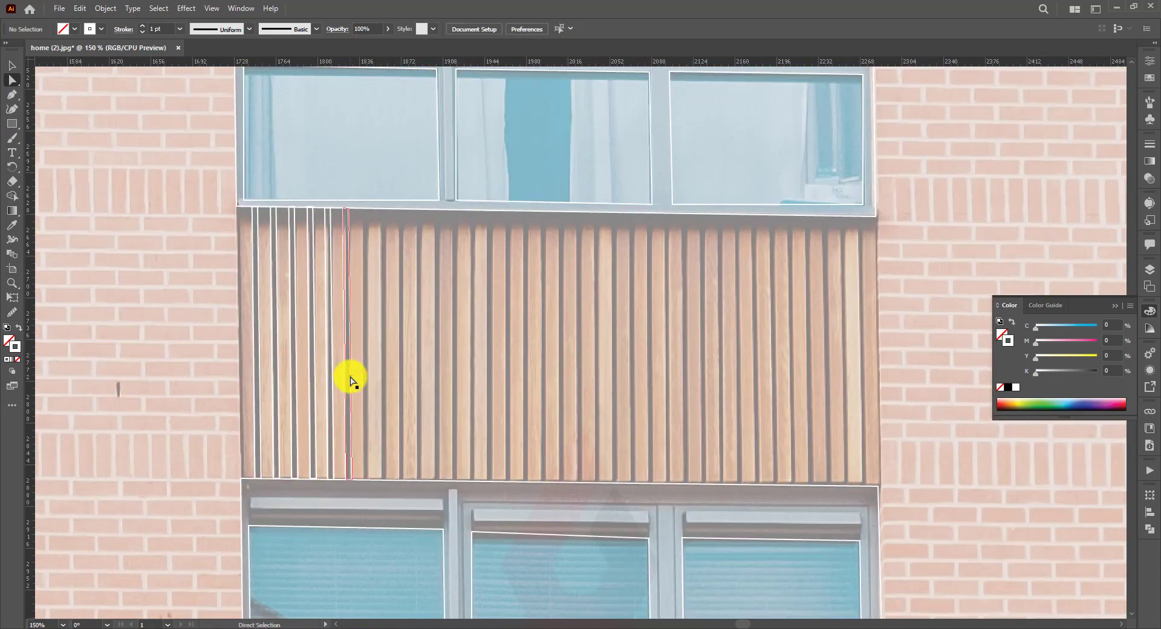
pyautogui.hotkey('ctrl', 's')
pyautogui.press('Return')
# Drop another slat copy onto the next slat position to the right
pyautogui.moveTo(368, 396); pyautogui.dragTo(367, 396)
pyautogui.moveTo(369, 396); pyautogui.dragTo(383, 398)
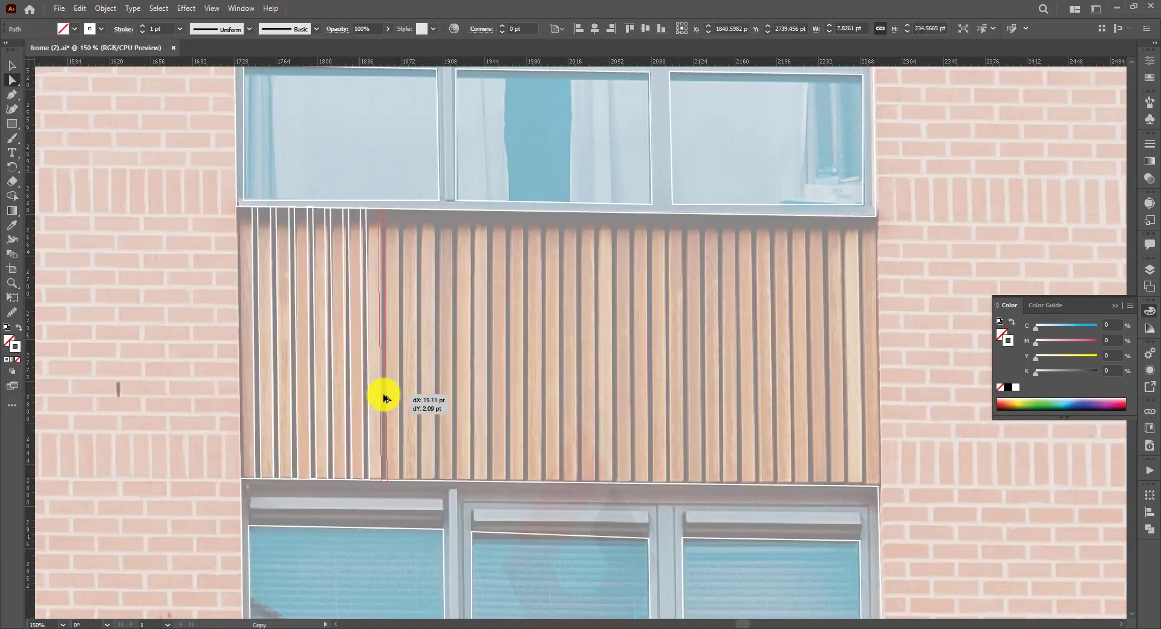
pyautogui.scroll(3, 413, 407)
pyautogui.scroll(-2, 694, 406)
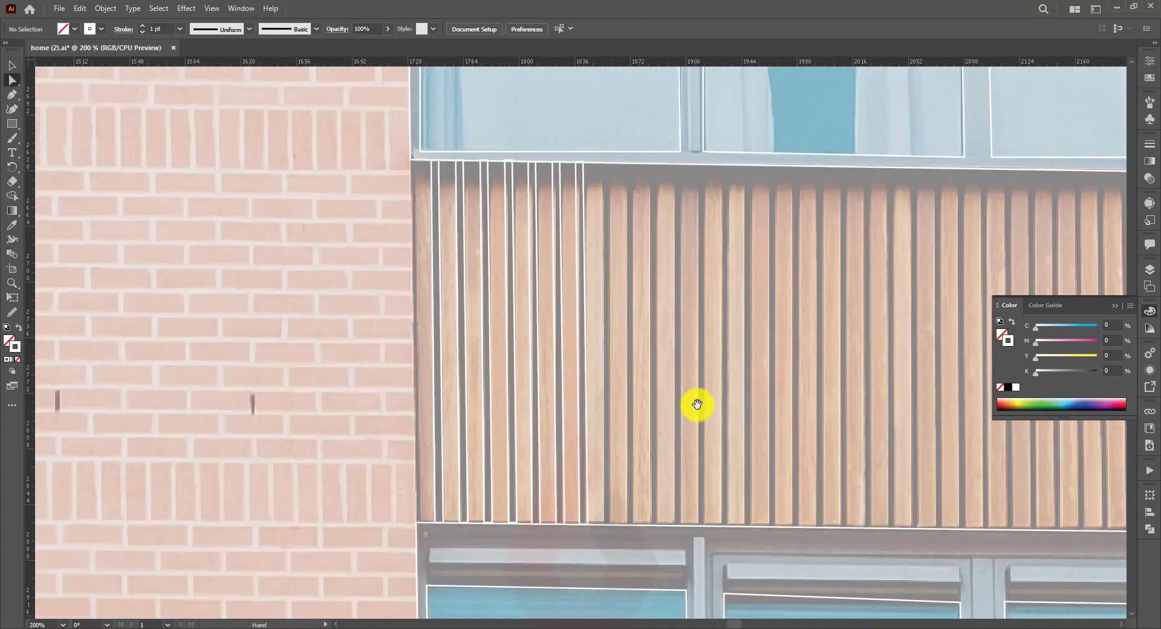
pyautogui.hscroll(-2, 605, 302)
pyautogui.hscroll(-2, 605, 332)
pyautogui.hscroll(1, 656, 394)
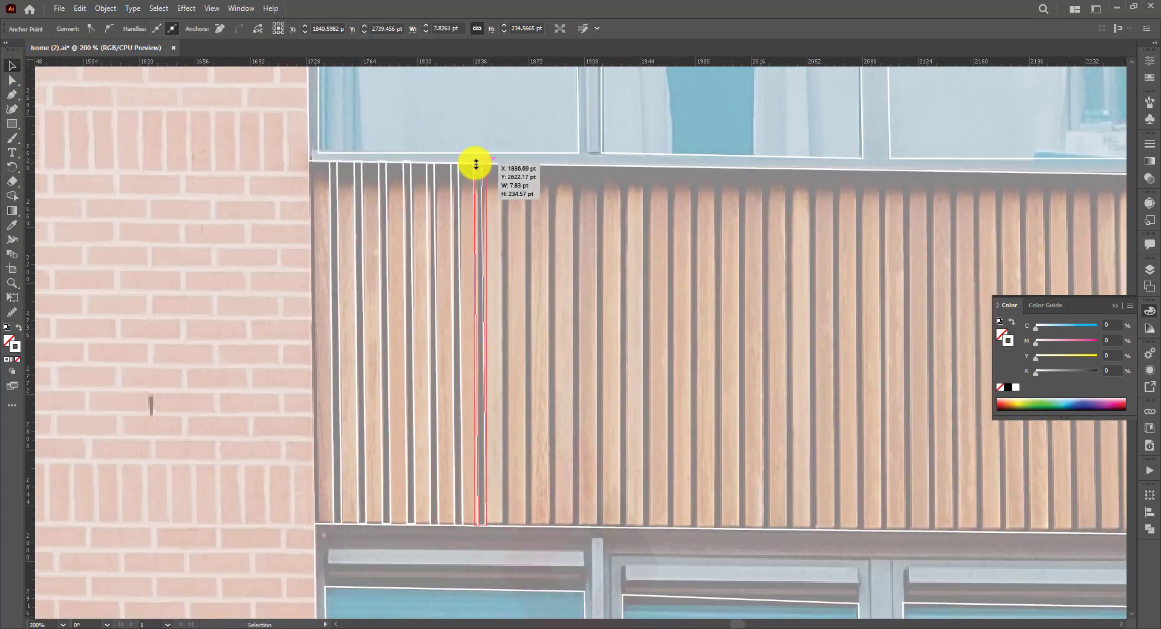
pyautogui.hscroll(4, 475, 164)
# Add a Pen anchor at a slat top and copy slats across the remaining cladding
pyautogui.press('p')
pyautogui.click(355, 154)
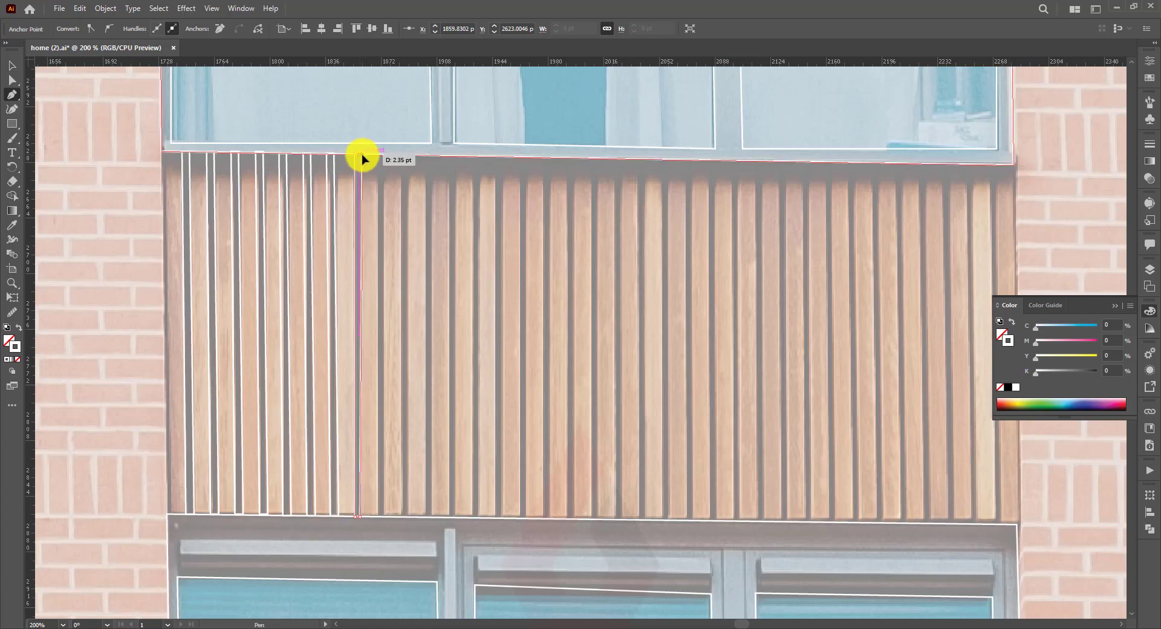
pyautogui.moveTo(384, 378); pyautogui.dragTo(455, 384)
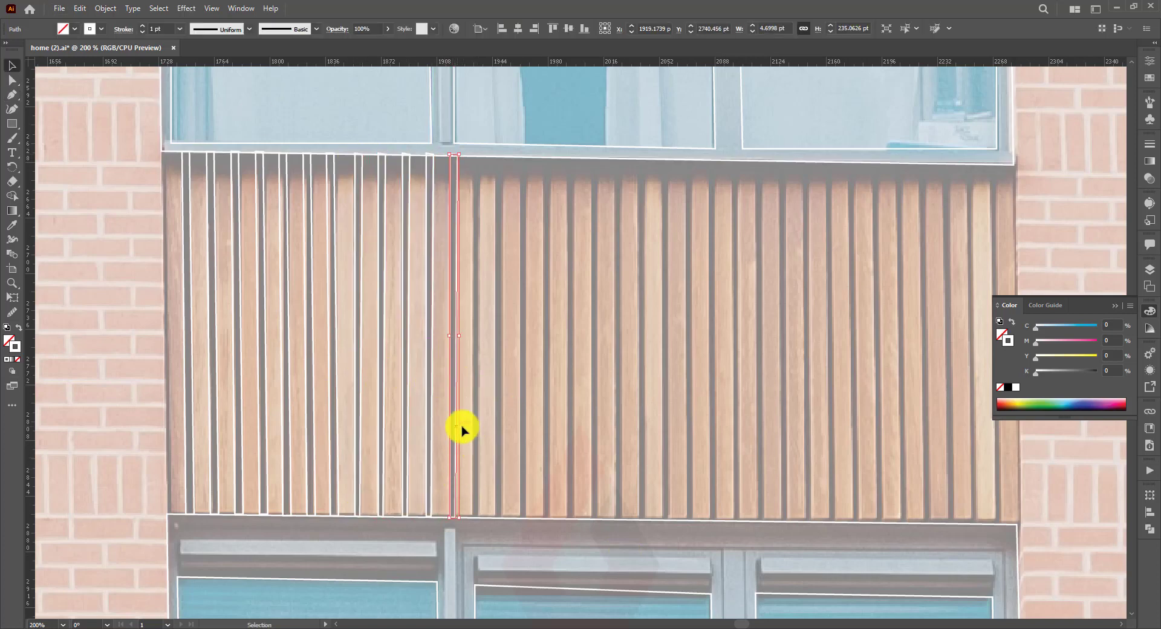
pyautogui.moveTo(479, 430); pyautogui.dragTo(479, 432)
pyautogui.moveTo(473, 447); pyautogui.dragTo(477, 448)
pyautogui.moveTo(502, 378)
pyautogui.mouseDown()
pyautogui.moveTo(531, 401)
pyautogui.moveTo(691, 407)
pyautogui.mouseUp()
# Place another copy of the slat strip lower on the panel, then deselect
pyautogui.scroll(1, 691, 407)
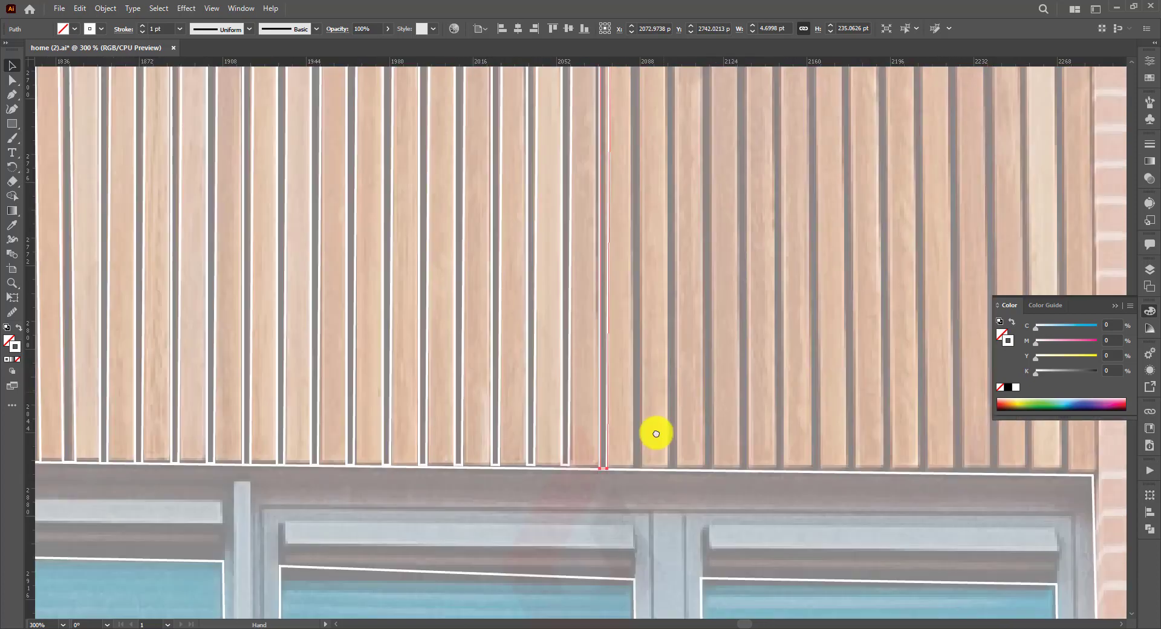
pyautogui.scroll(1, 655, 435)
pyautogui.moveTo(386, 510); pyautogui.dragTo(606, 501)
pyautogui.scroll(5, 544, 302)
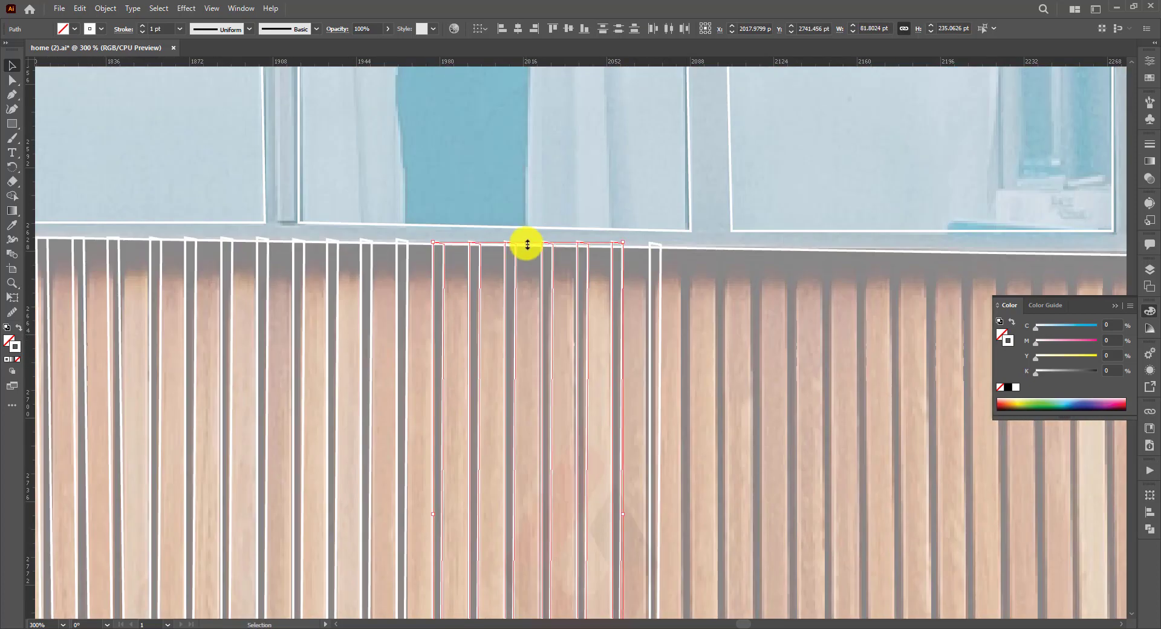
pyautogui.click(460, 245)
pyautogui.scroll(-2, 363, 272)
pyautogui.hscroll(3, 393, 332)
# Copy the slat strip right to reach the brick wall and select a single strip
pyautogui.moveTo(455, 394); pyautogui.dragTo(907, 423)
pyautogui.scroll(-3, 907, 422)
pyautogui.moveTo(821, 505); pyautogui.dragTo(713, 601)
pyautogui.scroll(-3, 713, 600)
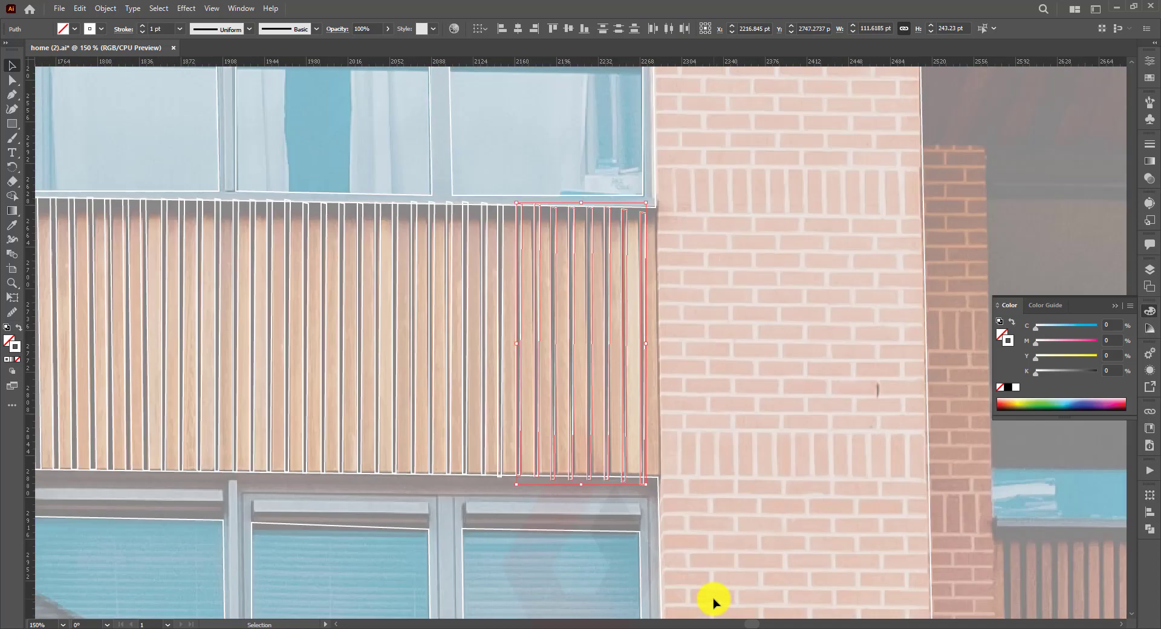
pyautogui.click(642, 478)
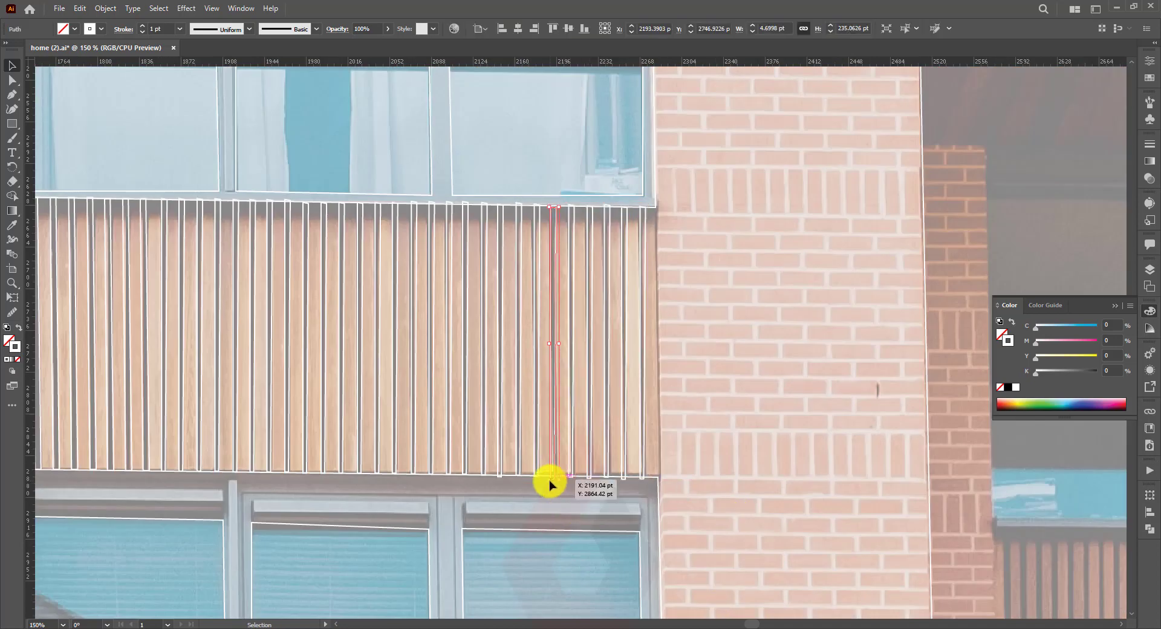
pyautogui.scroll(-2, 829, 583)
# Draw closed outlines around the recessed upper window and the lower window
pyautogui.scroll(-2, 819, 432)
pyautogui.click(12, 95)
pyautogui.click(490, 233)
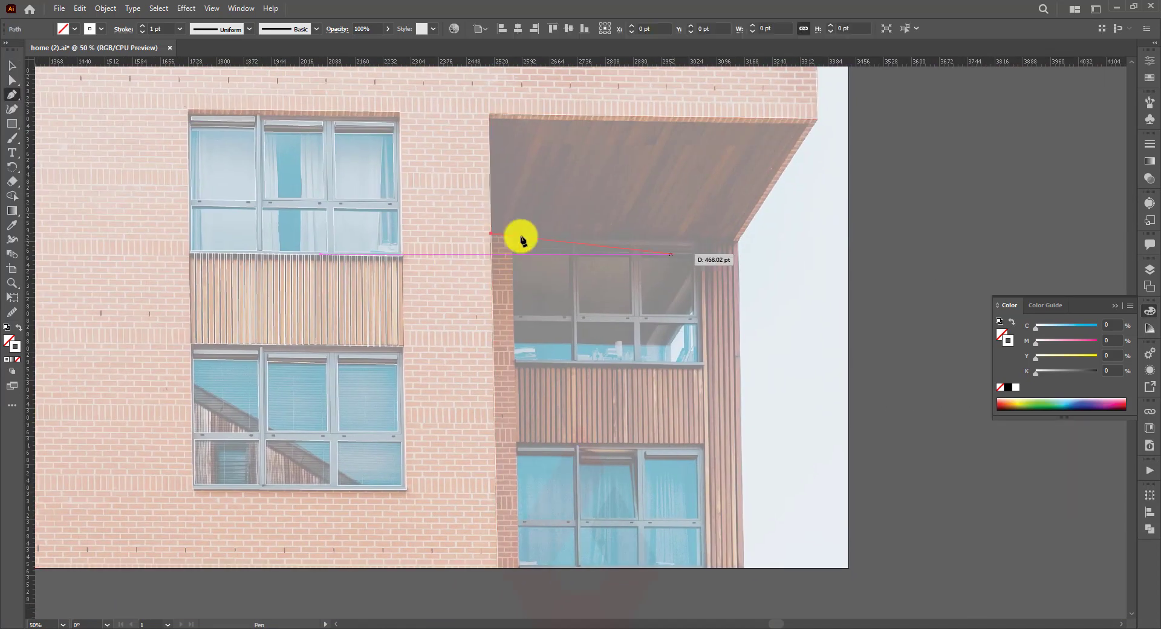
pyautogui.click(737, 241)
pyautogui.click(491, 234)
pyautogui.click(513, 361)
pyautogui.click(702, 362)
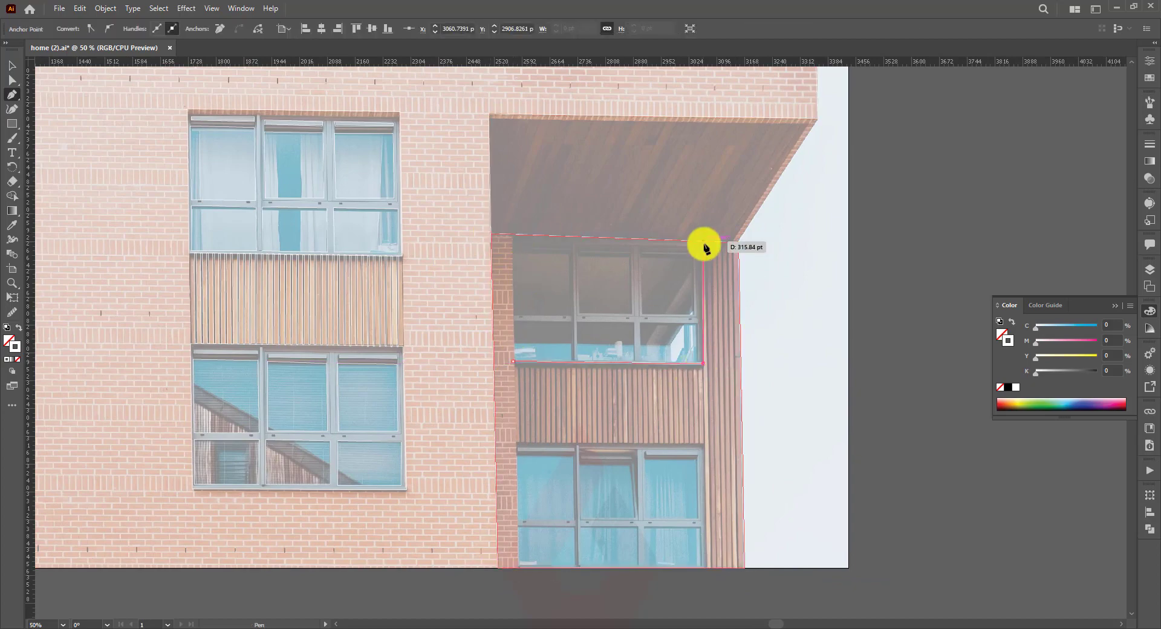
pyautogui.click(513, 362)
# Trace a thin closed strip along the upper window's first vertical mullion
pyautogui.scroll(-3, 512, 362)
pyautogui.click(473, 319)
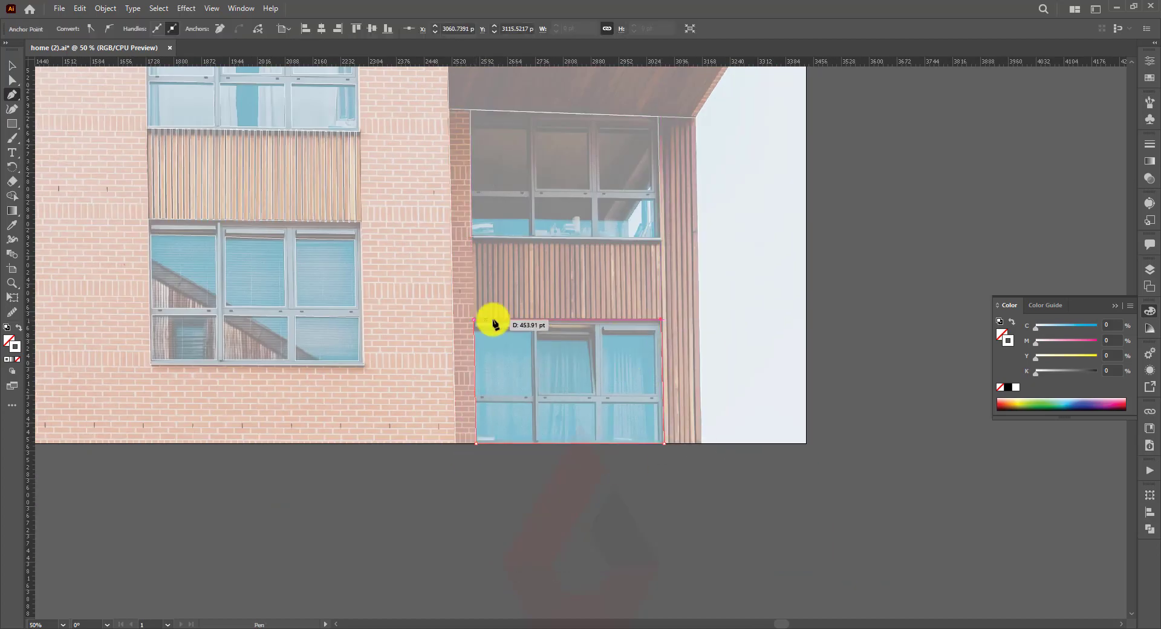
pyautogui.scroll(3, 711, 494)
pyautogui.scroll(2, 521, 231)
pyautogui.click(538, 231)
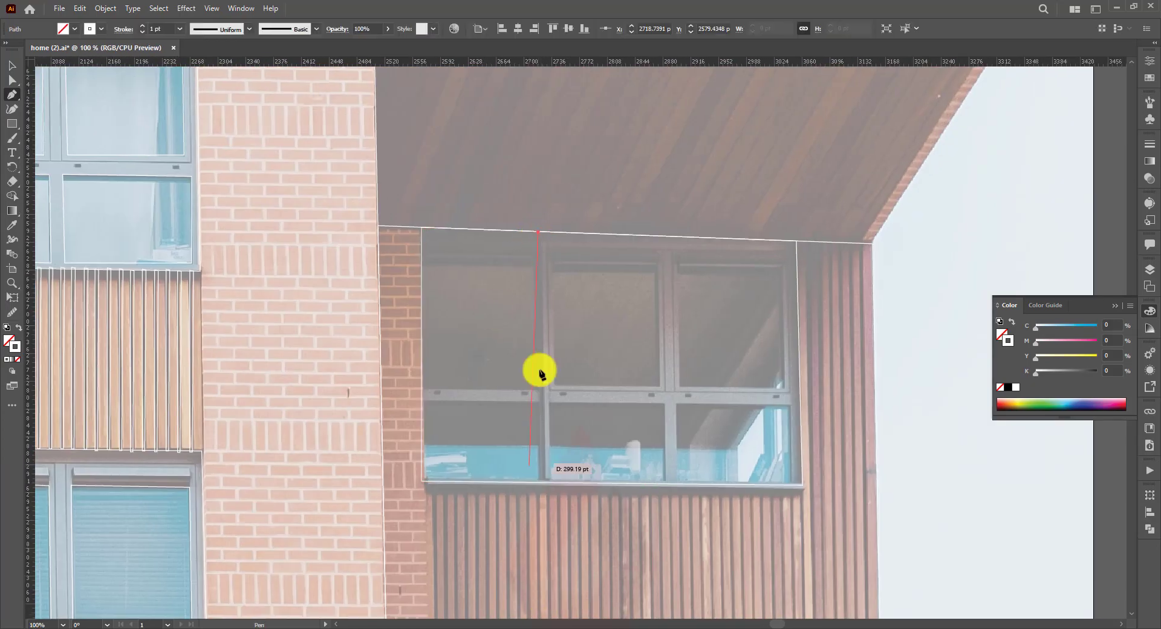
pyautogui.click(544, 482)
pyautogui.click(550, 482)
pyautogui.click(548, 234)
# Add a second vertical mullion strip and a horizontal crossbar strip on the upper window
pyautogui.click(666, 483)
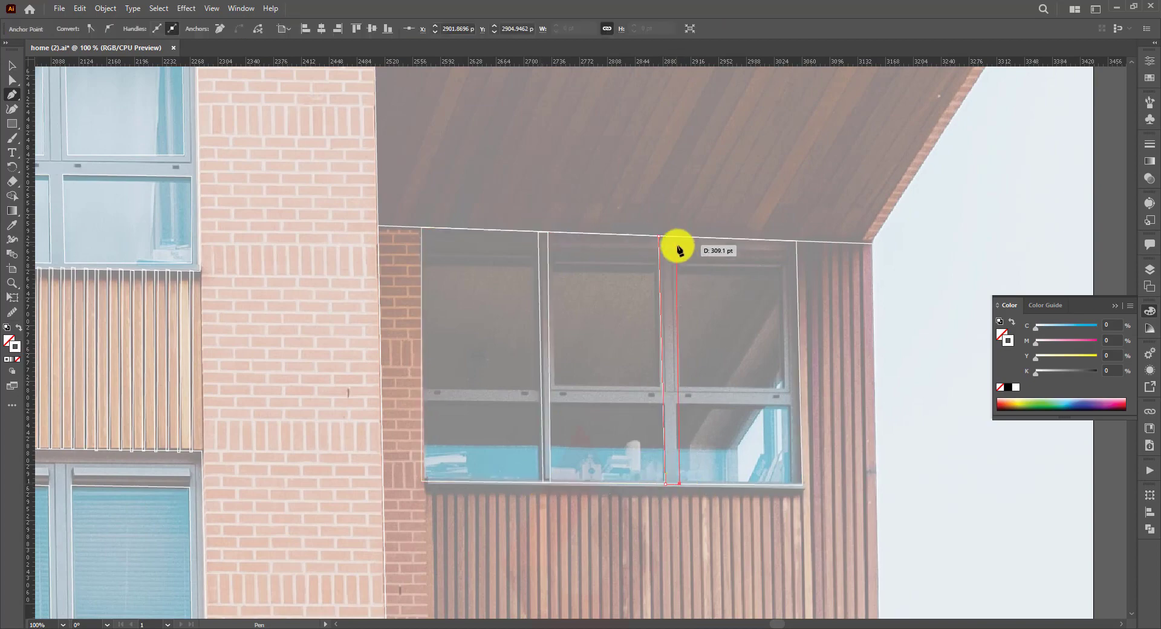
pyautogui.click(676, 237)
pyautogui.click(421, 387)
pyautogui.click(800, 390)
pyautogui.click(800, 409)
pyautogui.click(415, 406)
pyautogui.click(421, 387)
# Trace the lower window's two vertical mullion strips and its horizontal crossbar
pyautogui.scroll(-5, 697, 458)
pyautogui.click(514, 251)
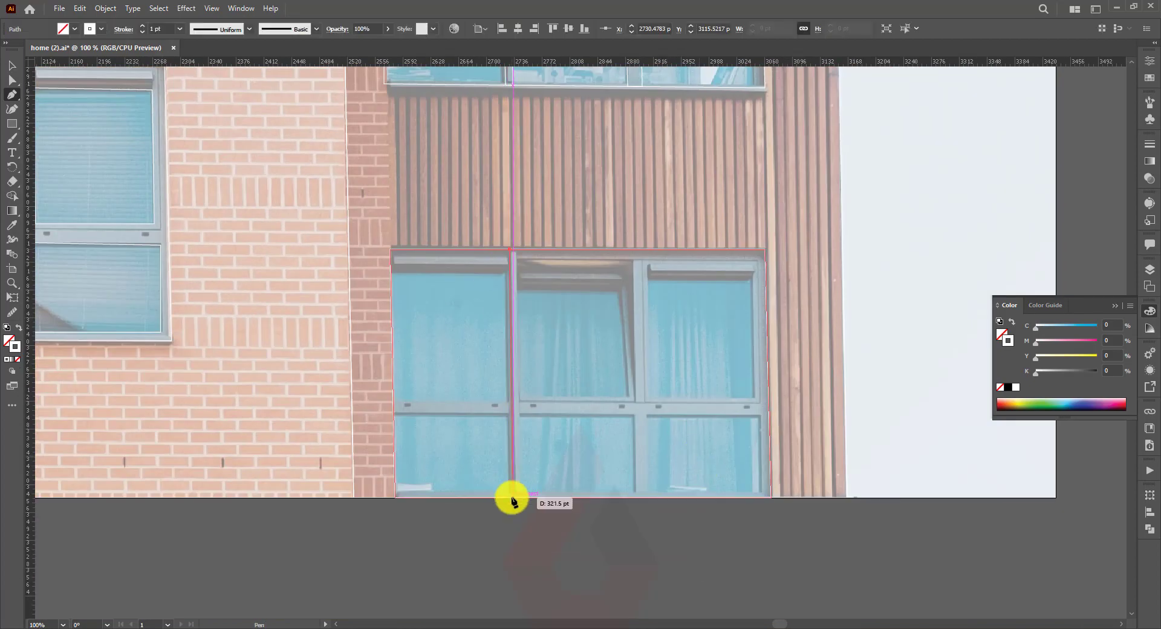
pyautogui.click(512, 497)
pyautogui.click(520, 497)
pyautogui.click(633, 250)
pyautogui.click(635, 497)
pyautogui.click(646, 497)
pyautogui.click(648, 250)
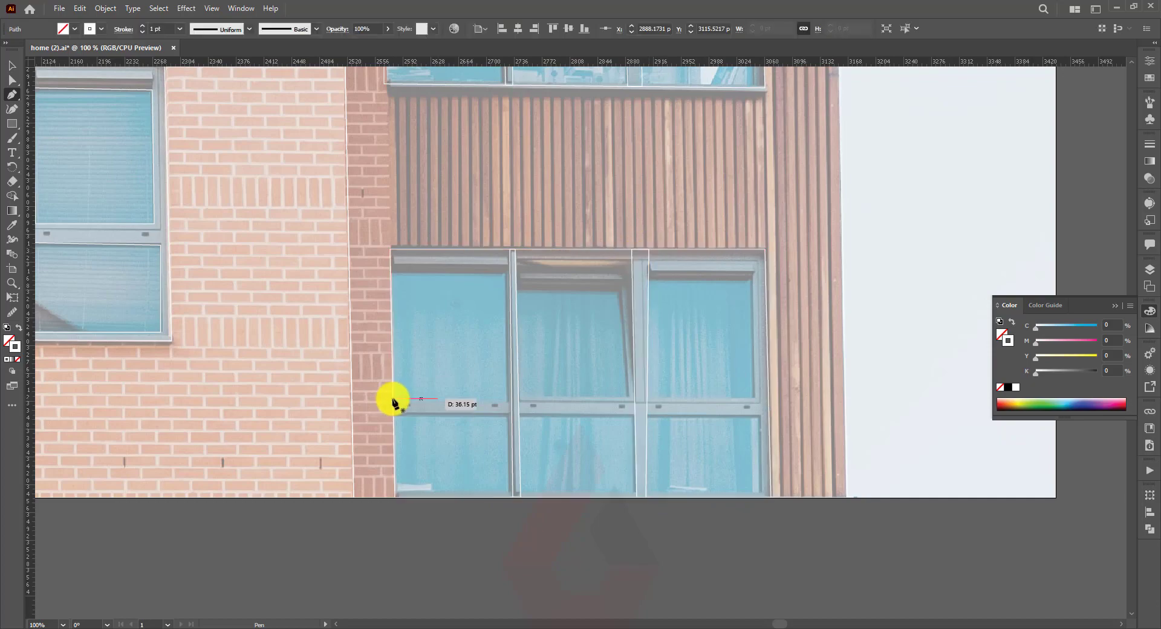
pyautogui.click(393, 399)
pyautogui.click(769, 399)
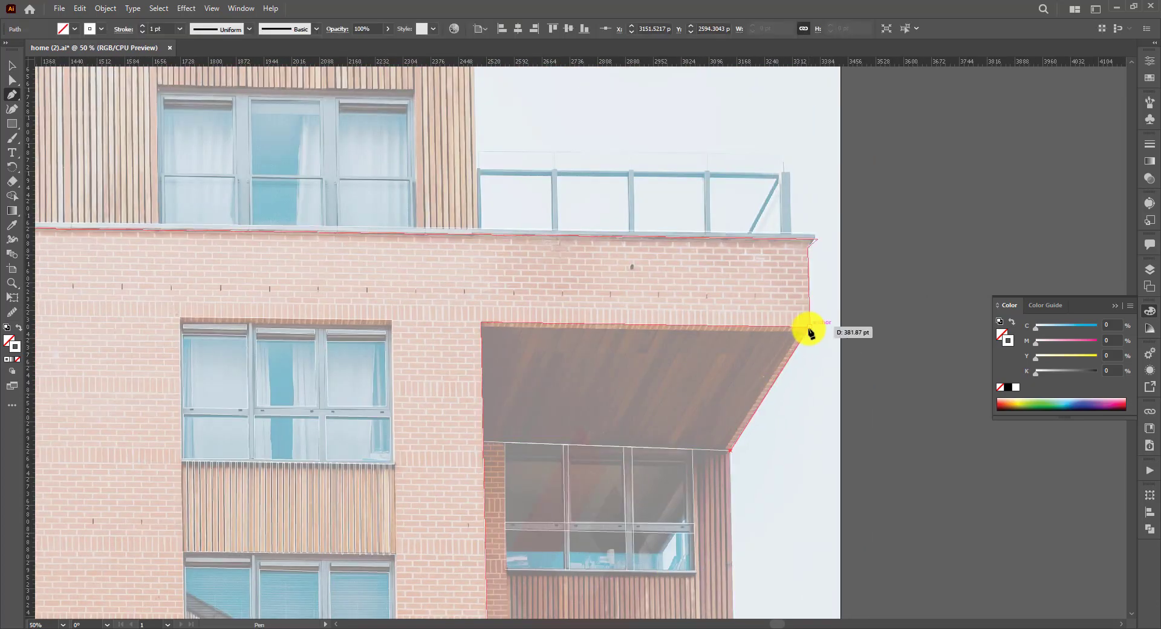
# Outline the gable wall from eave up to apex and down the right slope, closing it
pyautogui.click(810, 332)
pyautogui.scroll(5, 757, 509)
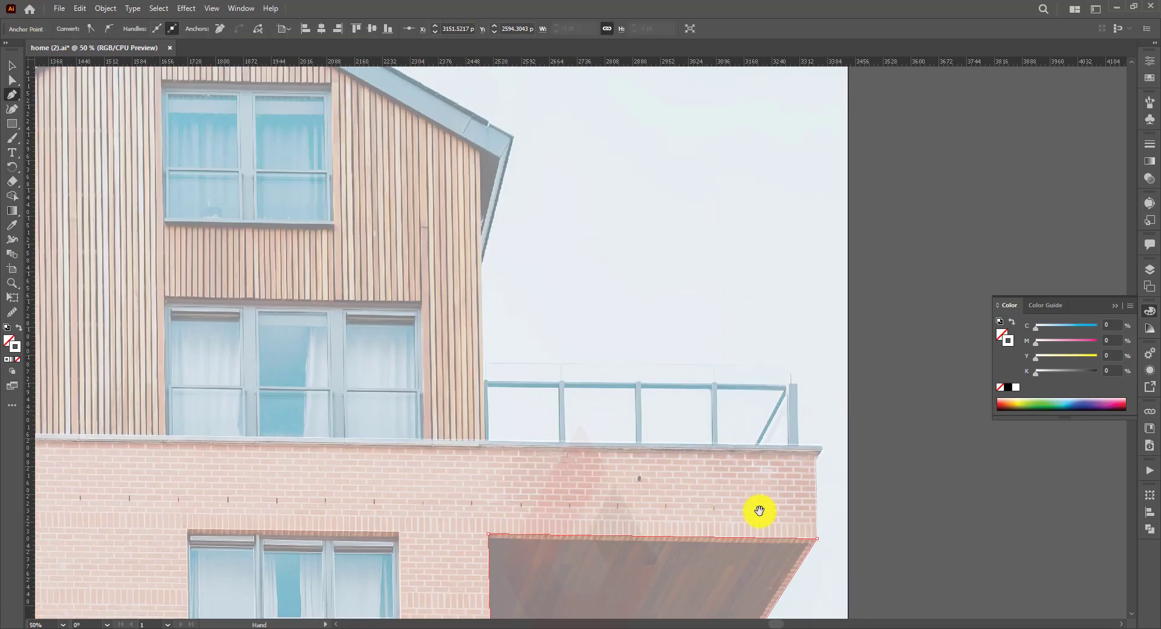
pyautogui.scroll(3, 423, 483)
pyautogui.hscroll(-10, 104, 465)
pyautogui.click(166, 563)
pyautogui.click(165, 455)
pyautogui.click(791, 119)
pyautogui.click(1078, 280)
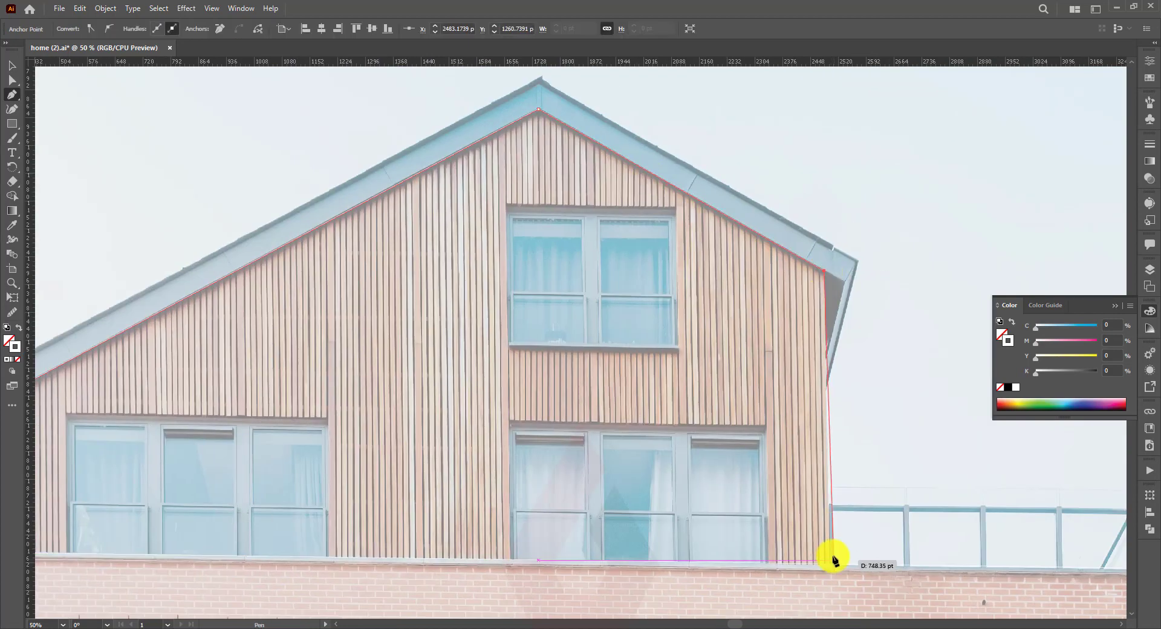
pyautogui.click(1083, 574)
pyautogui.click(165, 562)
# Trace a closed roof edge path from the apex down to both eaves
pyautogui.keyDown('ctrl'); pyautogui.click(202, 218); pyautogui.keyUp('ctrl')
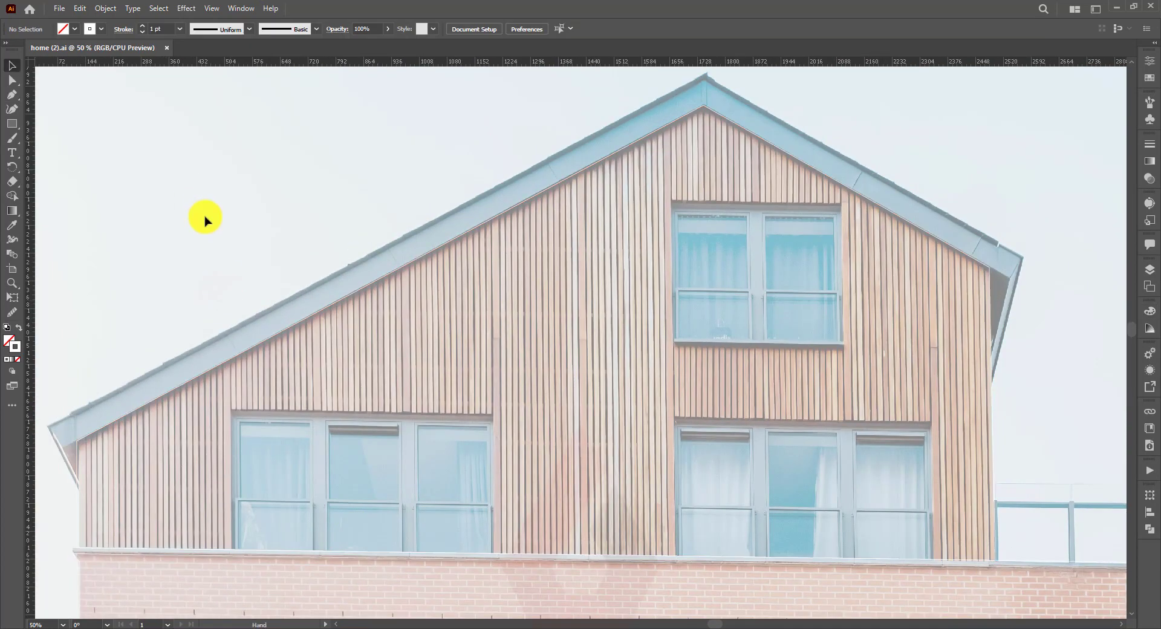
pyautogui.scroll(1, 202, 218)
pyautogui.hscroll(-1, 202, 218)
pyautogui.click(746, 107)
pyautogui.click(85, 461)
pyautogui.click(99, 482)
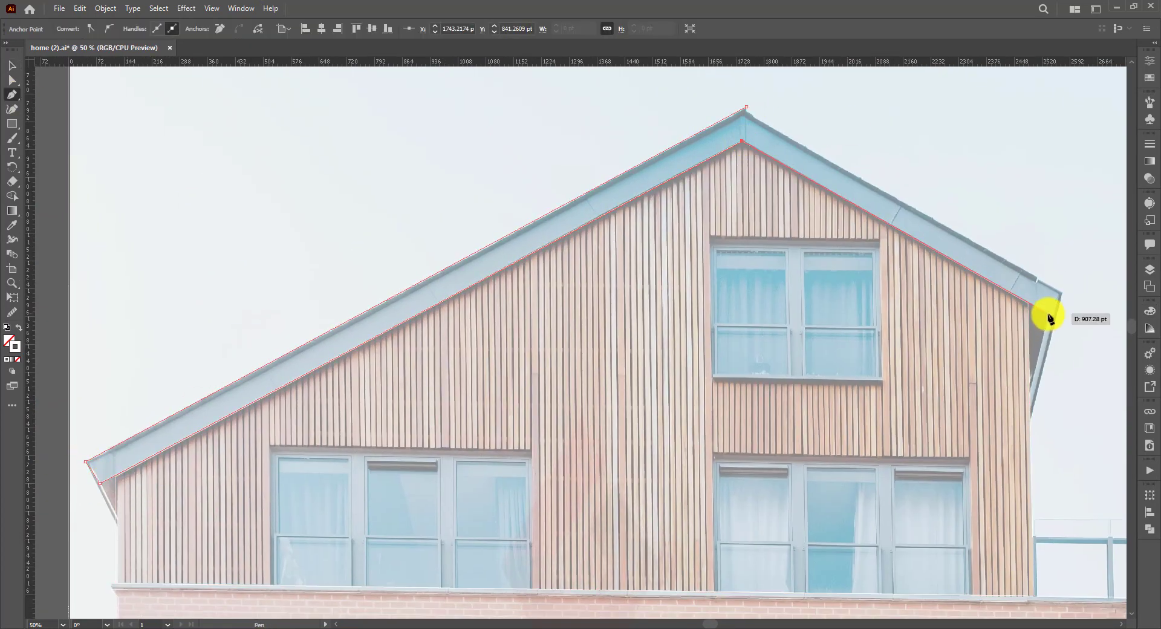
pyautogui.click(748, 112)
pyautogui.scroll(-2, 407, 369)
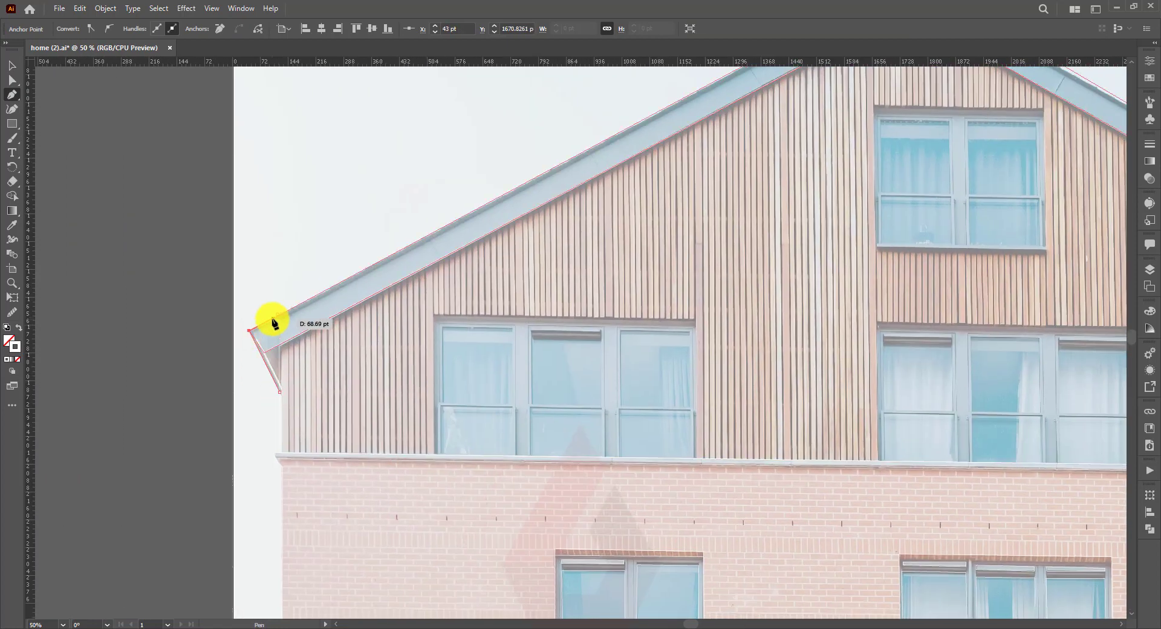
pyautogui.hscroll(5, 873, 396)
pyautogui.click(735, 321)
pyautogui.click(730, 181)
# Trace a closed path along the railing's top rail from left end to right end
pyautogui.scroll(-3, 738, 329)
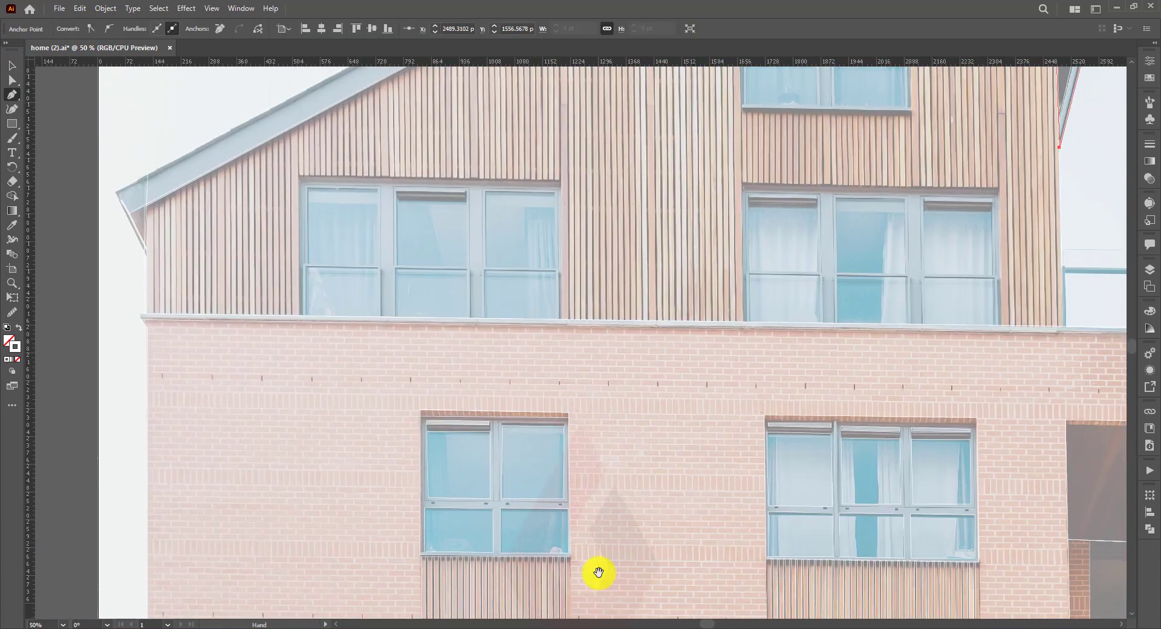
pyautogui.scroll(2, 598, 573)
pyautogui.hscroll(-10, 150, 342)
pyautogui.hscroll(5, 666, 424)
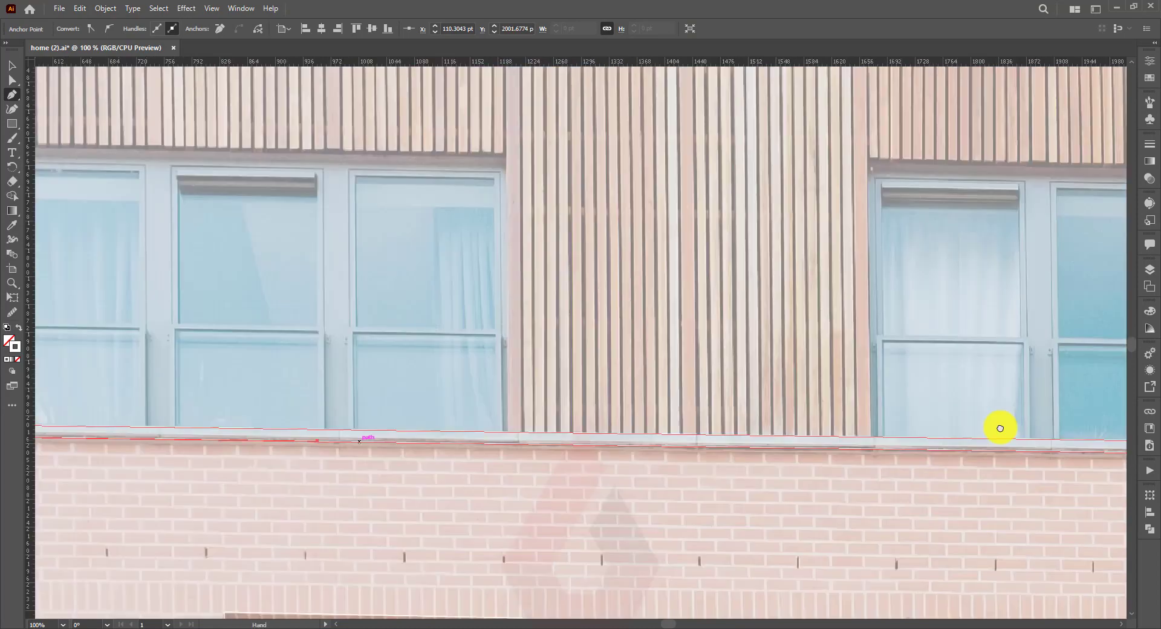
pyautogui.hscroll(5, 847, 475)
pyautogui.click(831, 462)
pyautogui.scroll(3, 484, 442)
pyautogui.hscroll(-2, 484, 441)
pyautogui.click(194, 421)
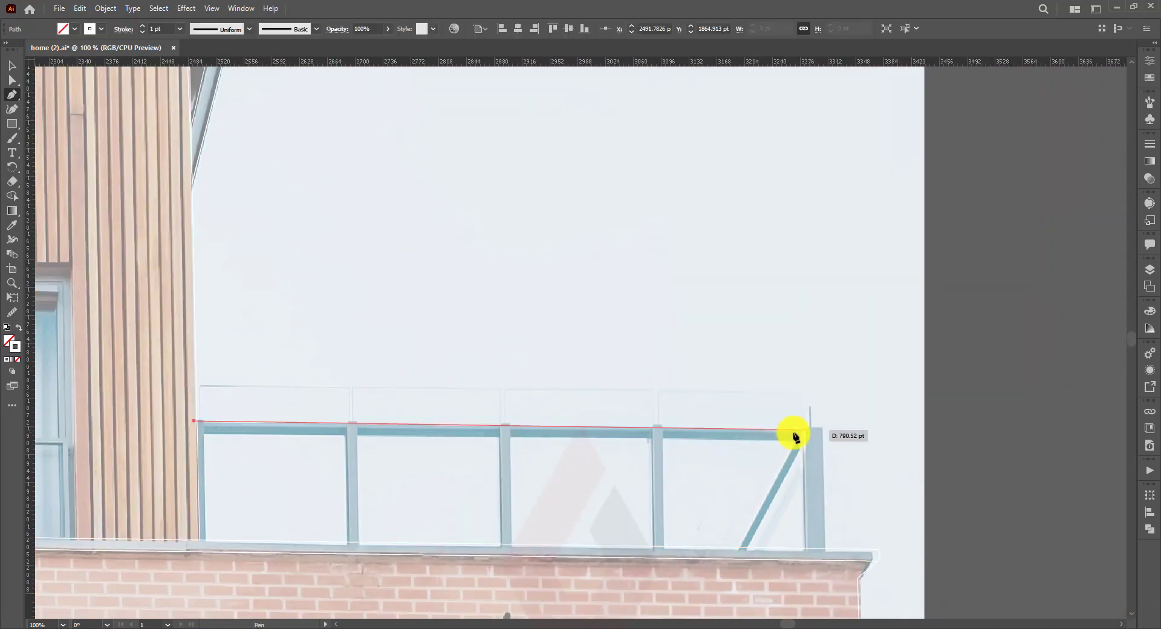
pyautogui.click(195, 438)
pyautogui.click(194, 421)
# Outline the middle and right railing posts as closed paths
pyautogui.scroll(-1, 611, 394)
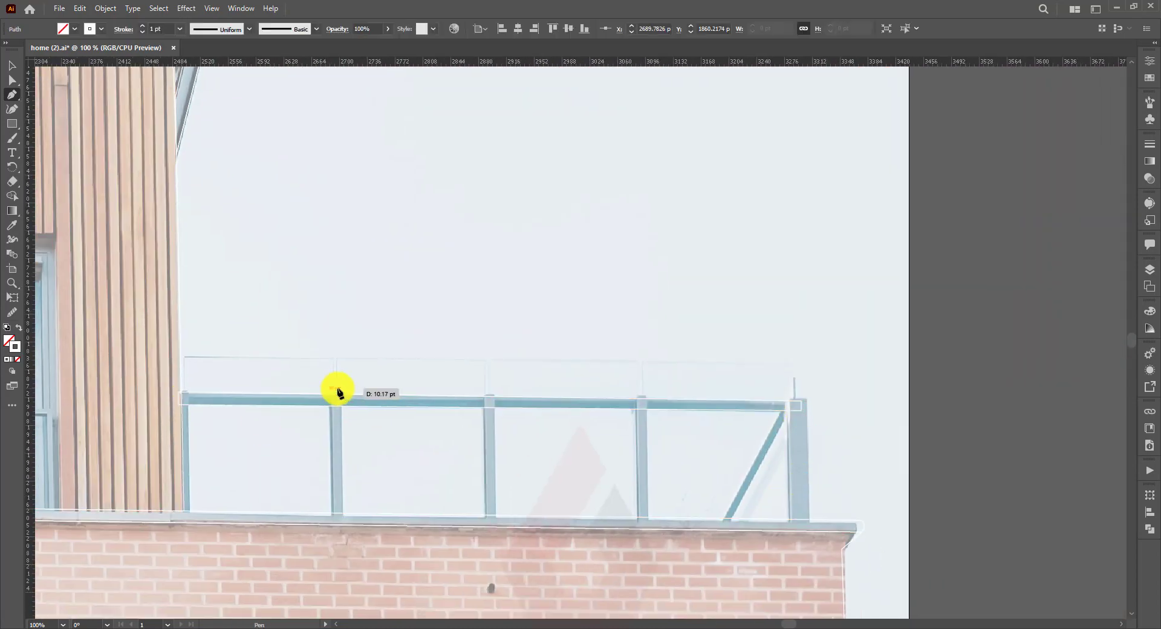
pyautogui.click(495, 391)
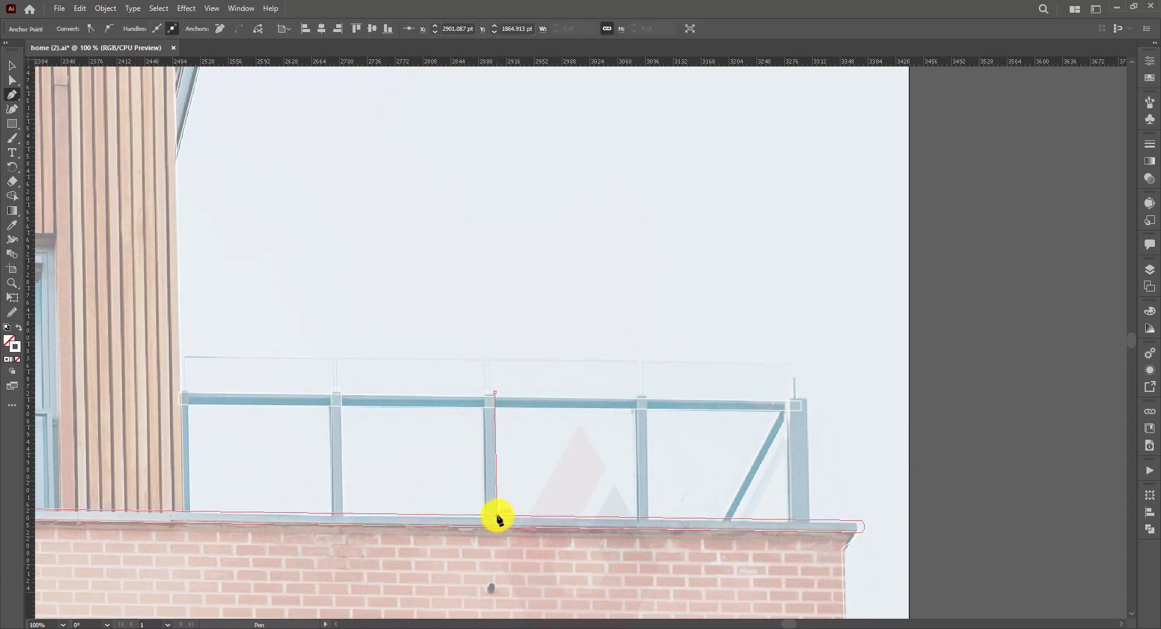
pyautogui.click(635, 394)
pyautogui.click(646, 394)
pyautogui.hscroll(3, 637, 519)
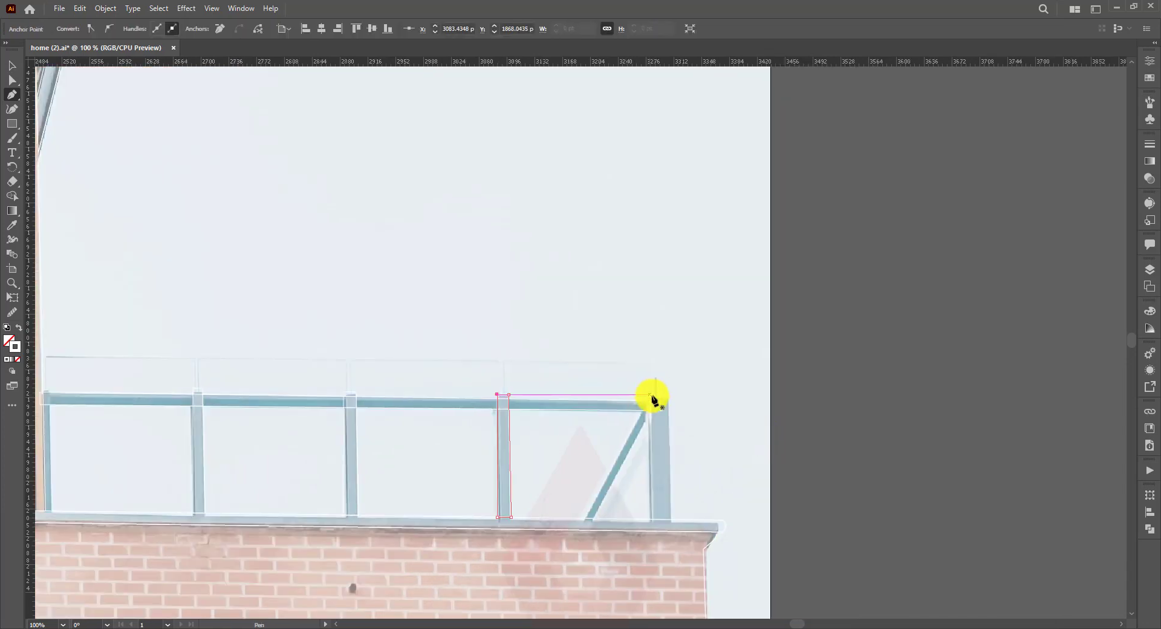
pyautogui.click(670, 398)
pyautogui.click(674, 520)
pyautogui.click(653, 519)
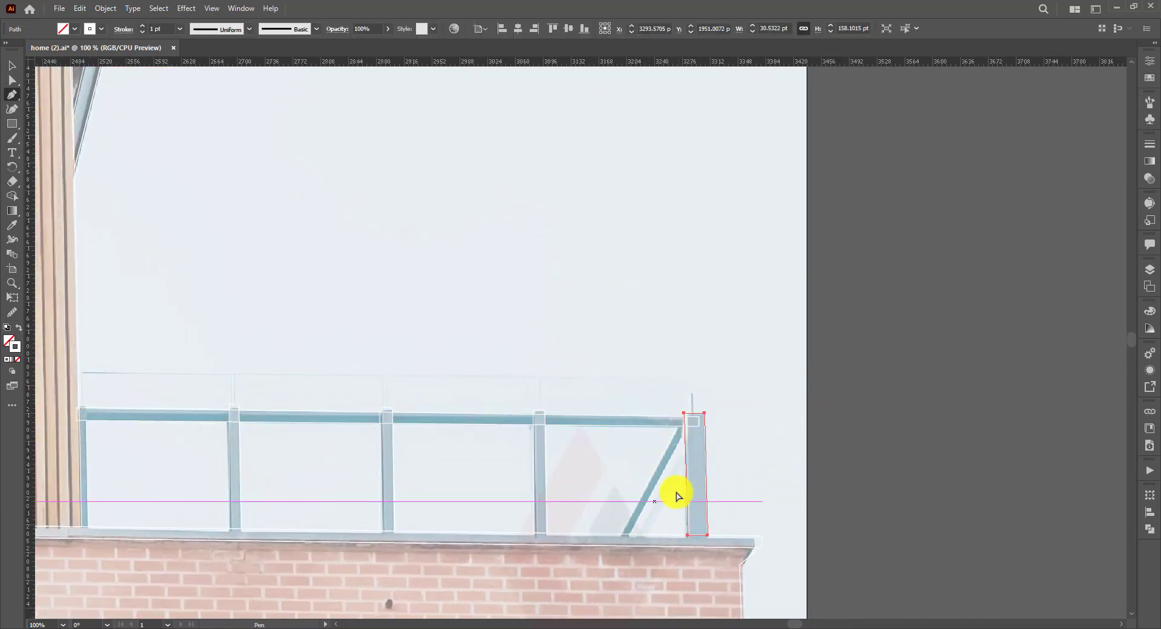
# Trace the diagonal brace and glass balustrade top, then zoom out to the whole drawing
pyautogui.click(620, 535)
pyautogui.click(678, 430)
pyautogui.click(178, 421)
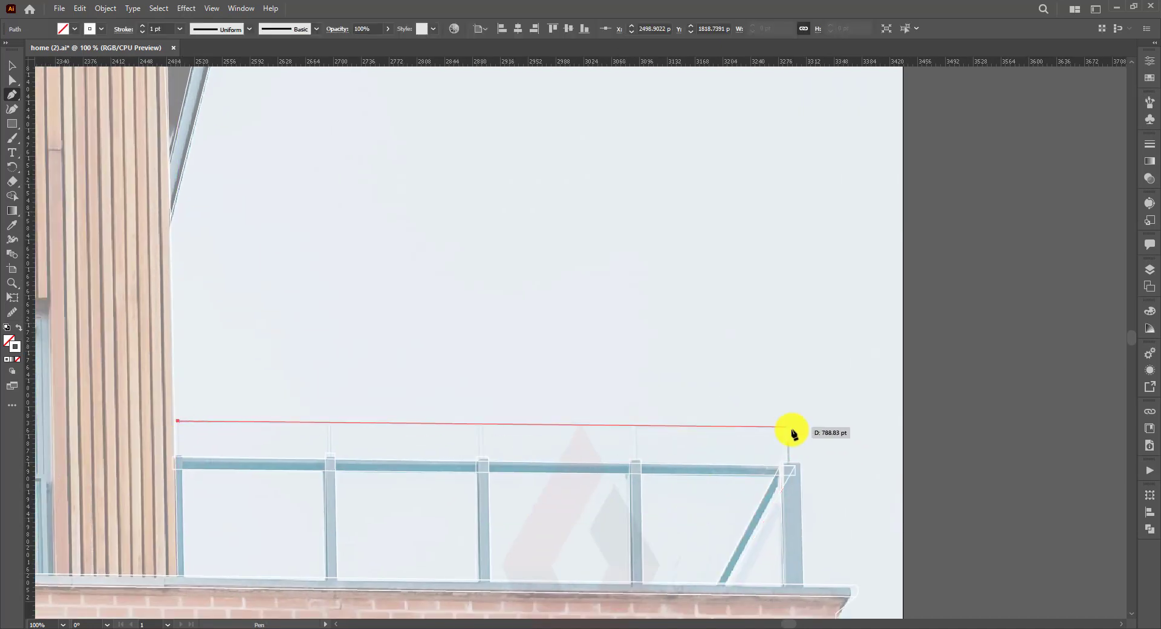
pyautogui.click(785, 427)
pyautogui.click(177, 422)
pyautogui.hotkey('ctrl', '0')
pyautogui.scroll(2, 420, 254)
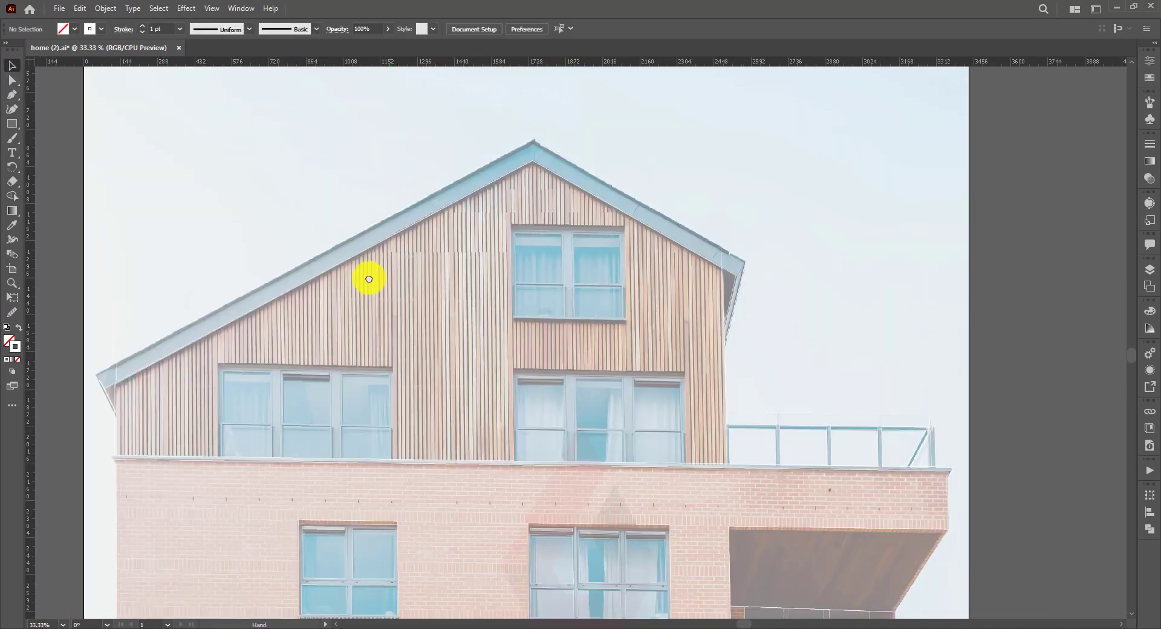
# Fill the roof dark navy and send its right flange backward
pyautogui.press('i')
pyautogui.click(121, 416)
pyautogui.rightClick(216, 399)
pyautogui.click(411, 614)
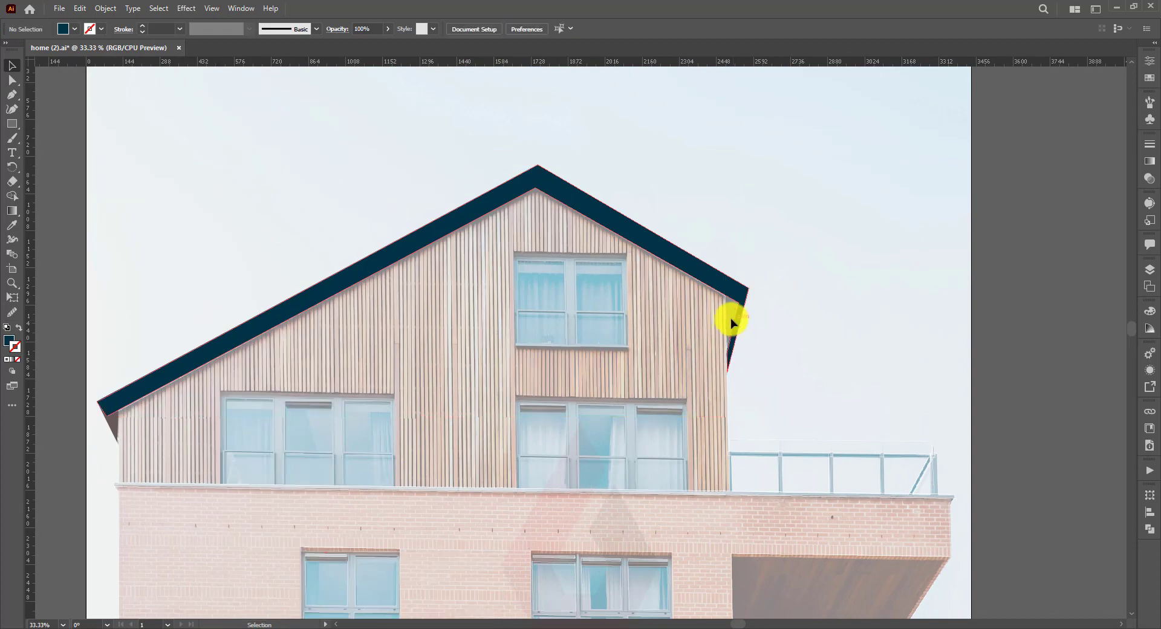
pyautogui.scroll(3, 733, 317)
pyautogui.hotkey('ctrl', 'shift', 'a')
pyautogui.scroll(-3, 508, 378)
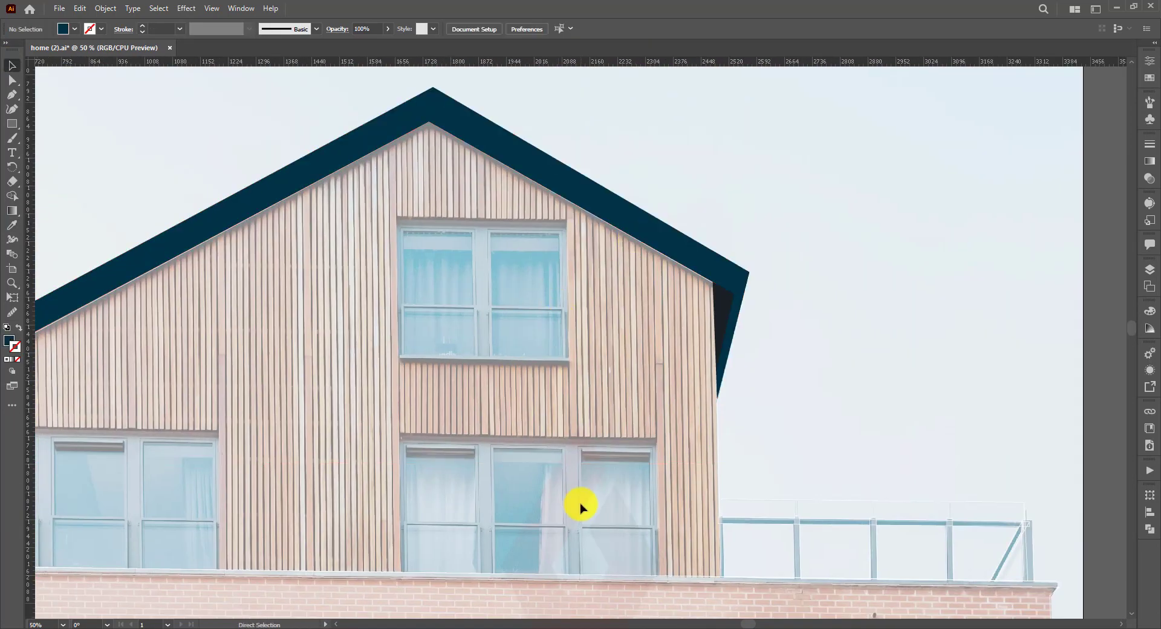
# Trace the gable window's outline as a four-corner shape with no fill
pyautogui.press('m')
pyautogui.scroll(3, 583, 505)
pyautogui.click(668, 153)
pyautogui.click(676, 575)
pyautogui.click(163, 566)
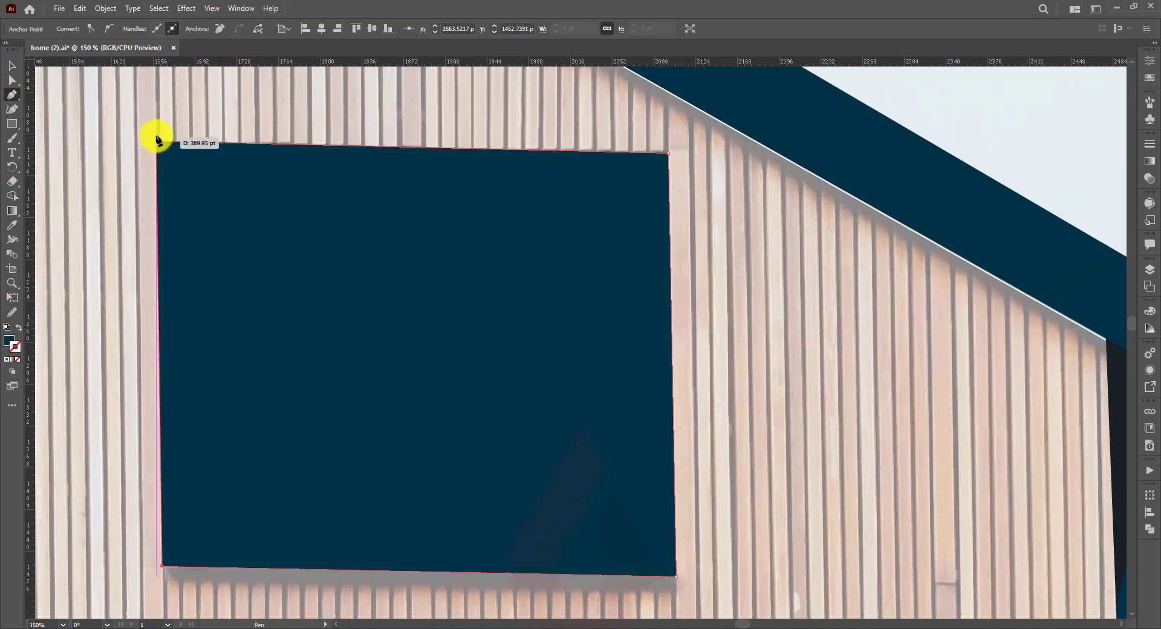
pyautogui.click(156, 140)
pyautogui.hotkey('shift', 'x')
# Trace the vertical mullion and horizontal transom bars and fill them with the sampled colour
pyautogui.click(385, 147)
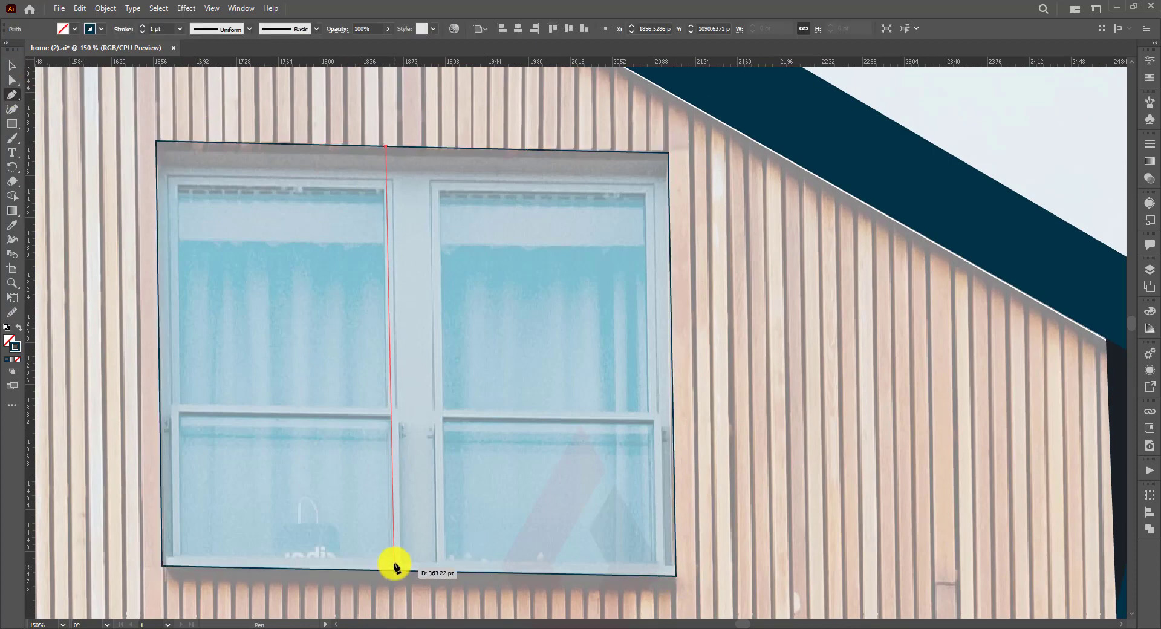
pyautogui.click(394, 570)
pyautogui.click(446, 570)
pyautogui.click(385, 147)
pyautogui.click(159, 402)
pyautogui.click(673, 411)
pyautogui.click(673, 425)
pyautogui.click(160, 416)
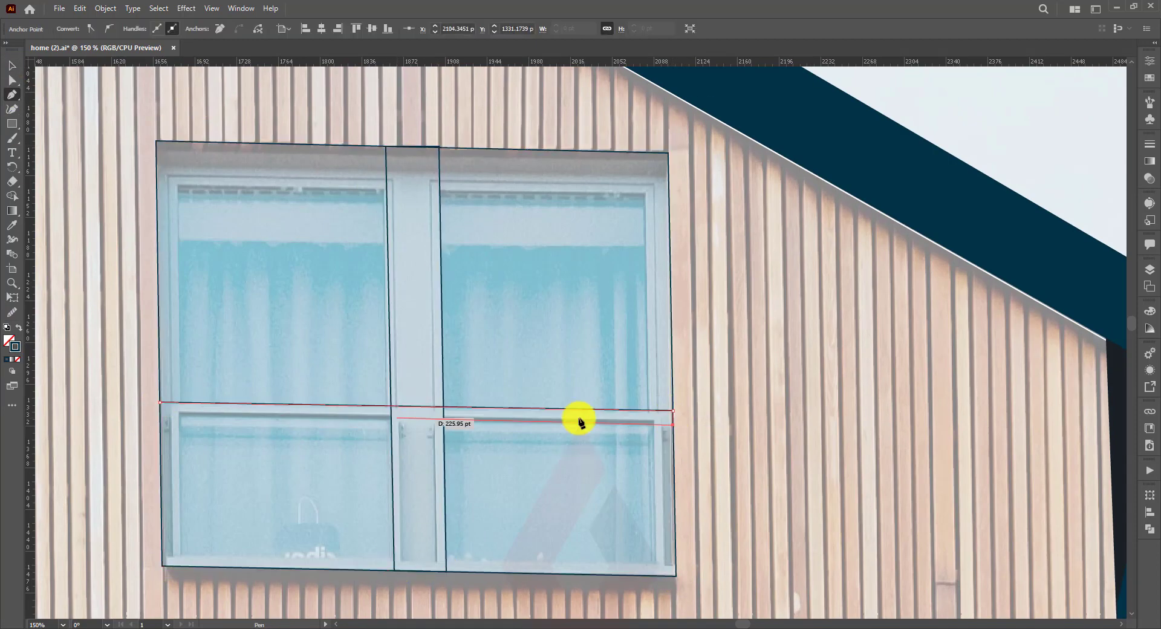
pyautogui.click(159, 401)
pyautogui.keyDown('alt'); pyautogui.click(415, 246); pyautogui.keyUp('alt')
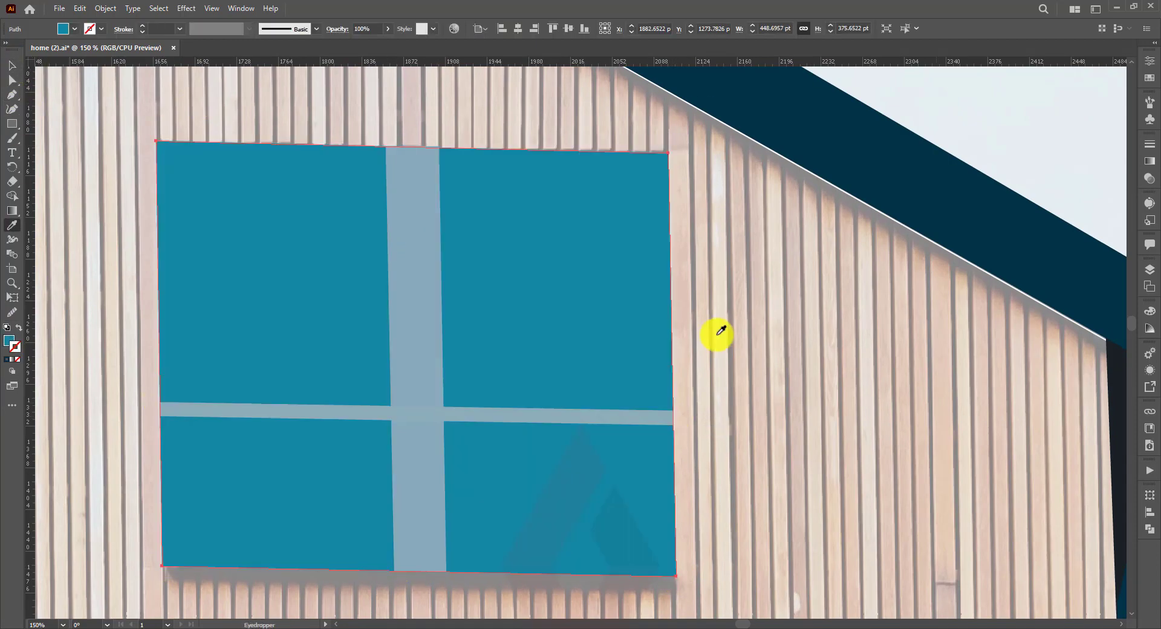
pyautogui.hotkey('ctrl', '-')
# Trace an outline over the three-pane window with fill and stroke swapped
pyautogui.press('v')
pyautogui.click(733, 196)
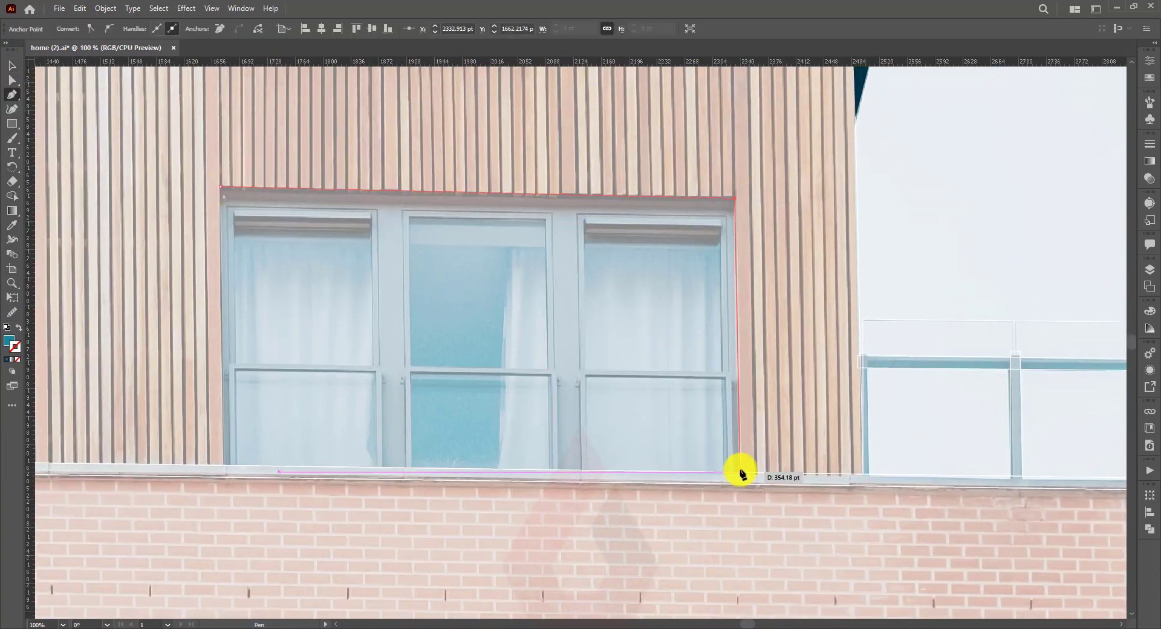
pyautogui.click(739, 471)
pyautogui.click(223, 466)
pyautogui.click(220, 187)
pyautogui.hotkey('shift', 'x')
pyautogui.press('v')
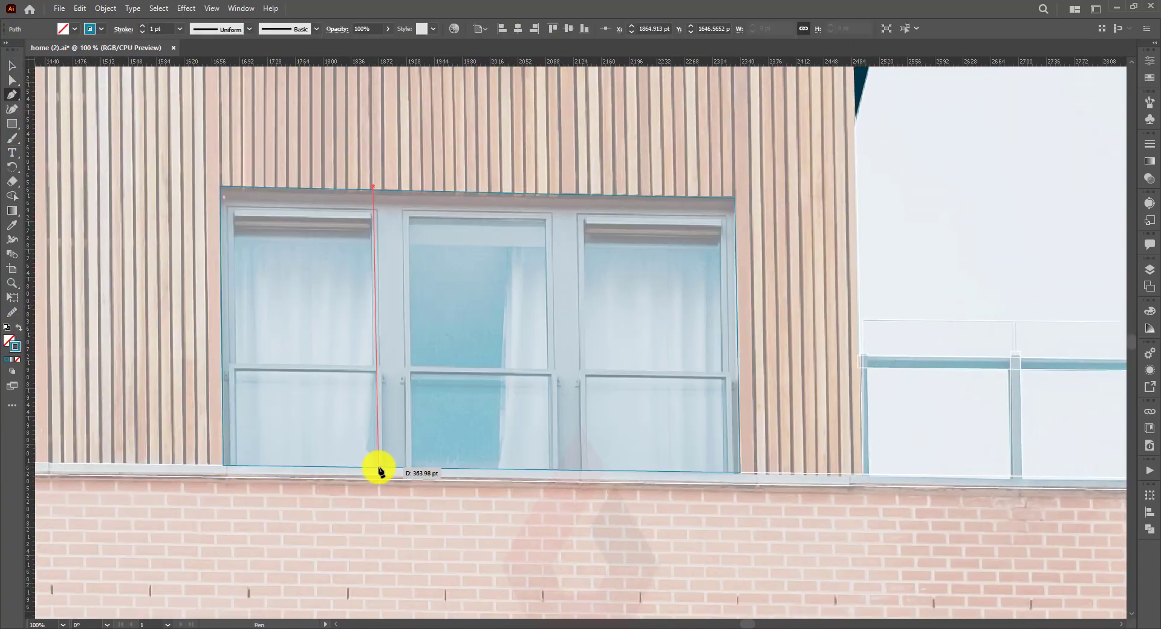
# Draw the two mullions, the horizontal transom and a small blind strip
pyautogui.click(372, 190)
pyautogui.click(409, 190)
pyautogui.click(548, 194)
pyautogui.click(551, 470)
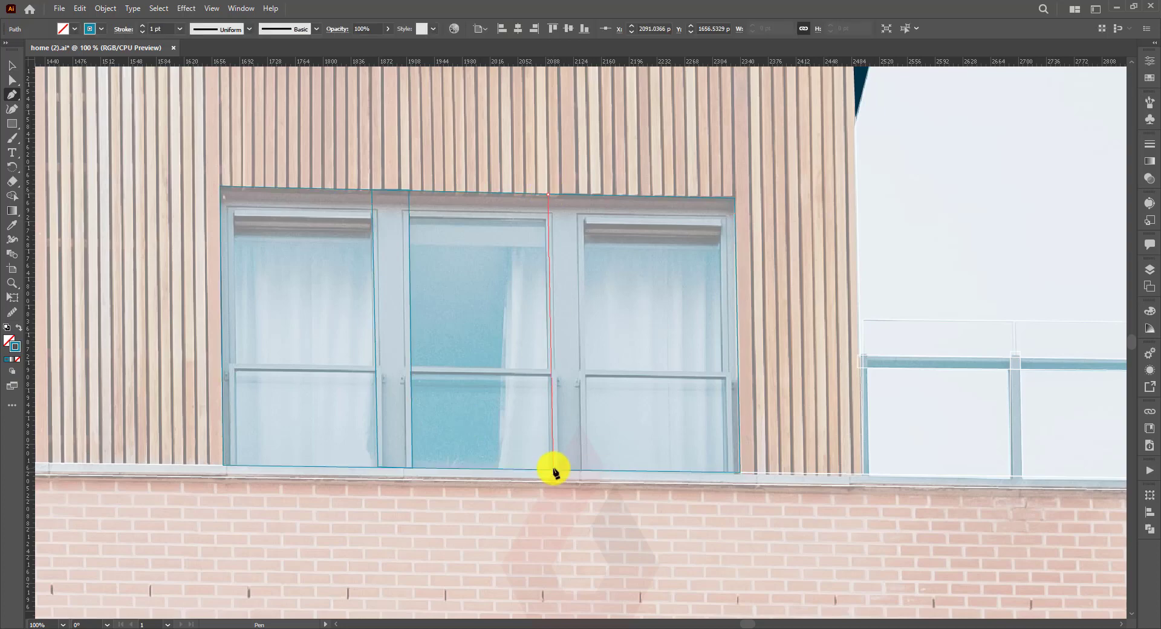
pyautogui.click(221, 365)
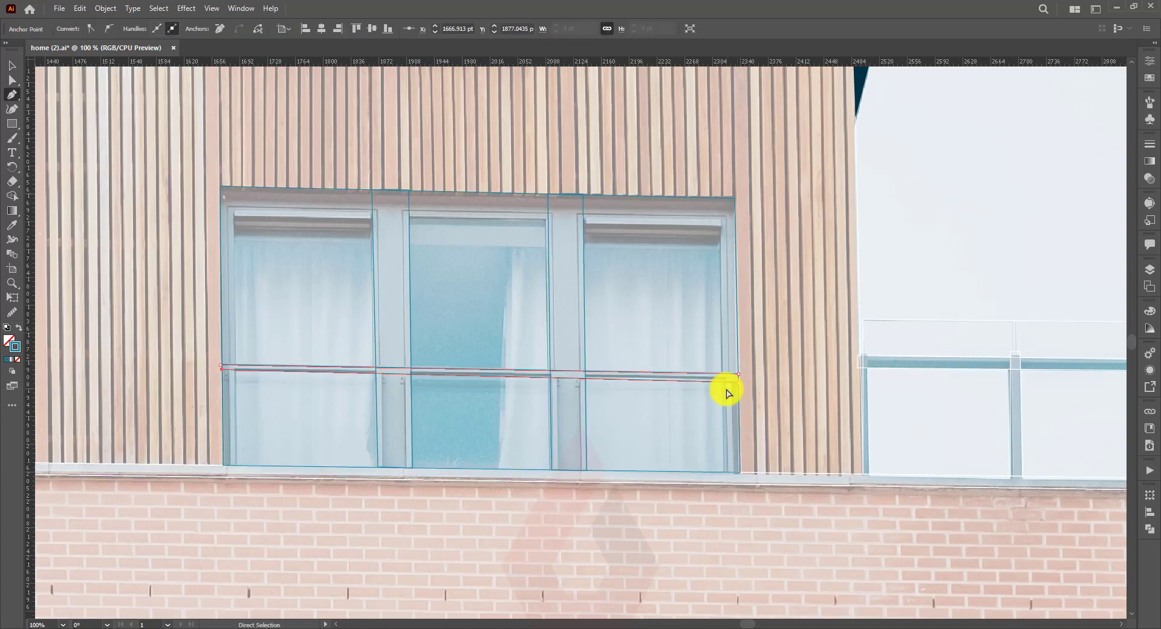
pyautogui.hotkey('ctrl', '+')
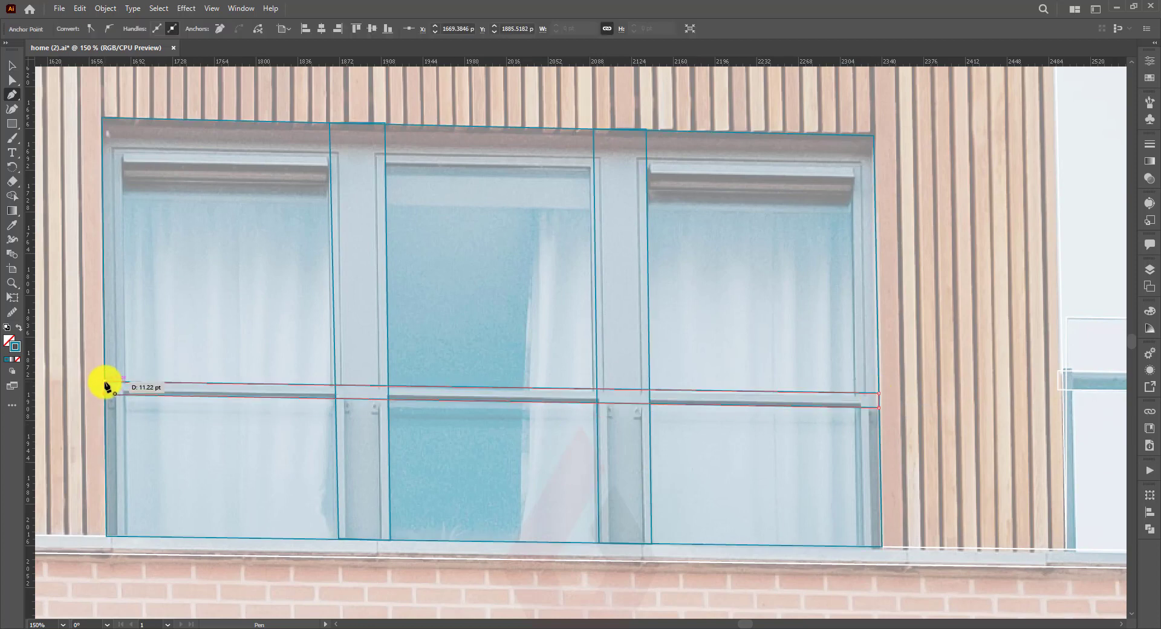
pyautogui.click(121, 161)
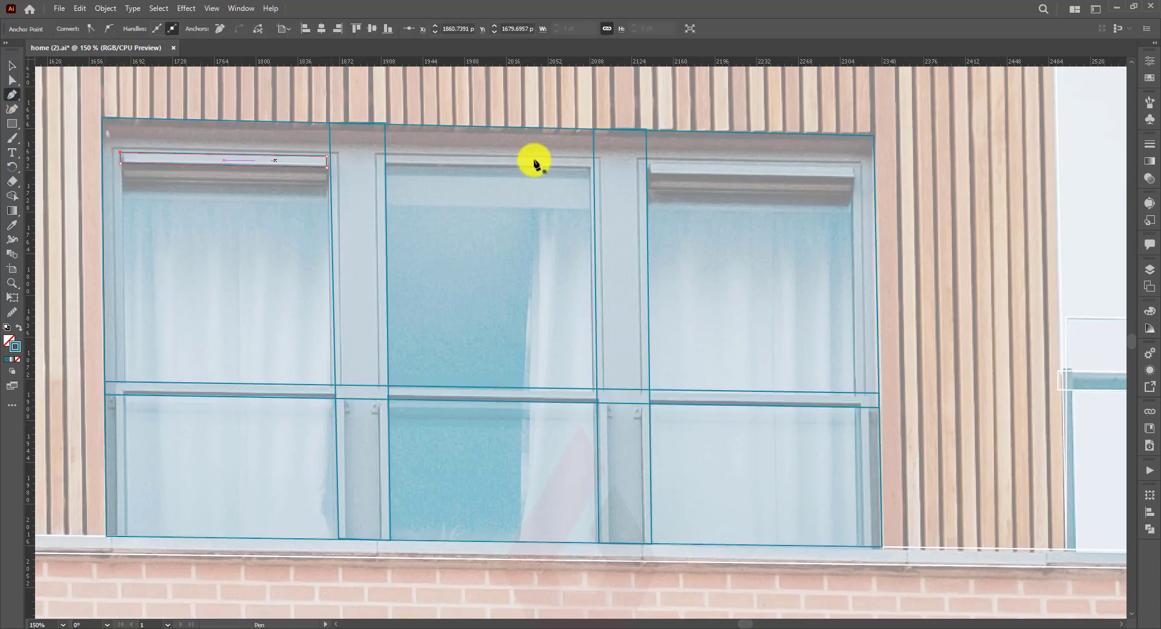
# Colour the bars teal and the glass panes blue-grey
pyautogui.click(593, 204)
pyautogui.click(551, 247)
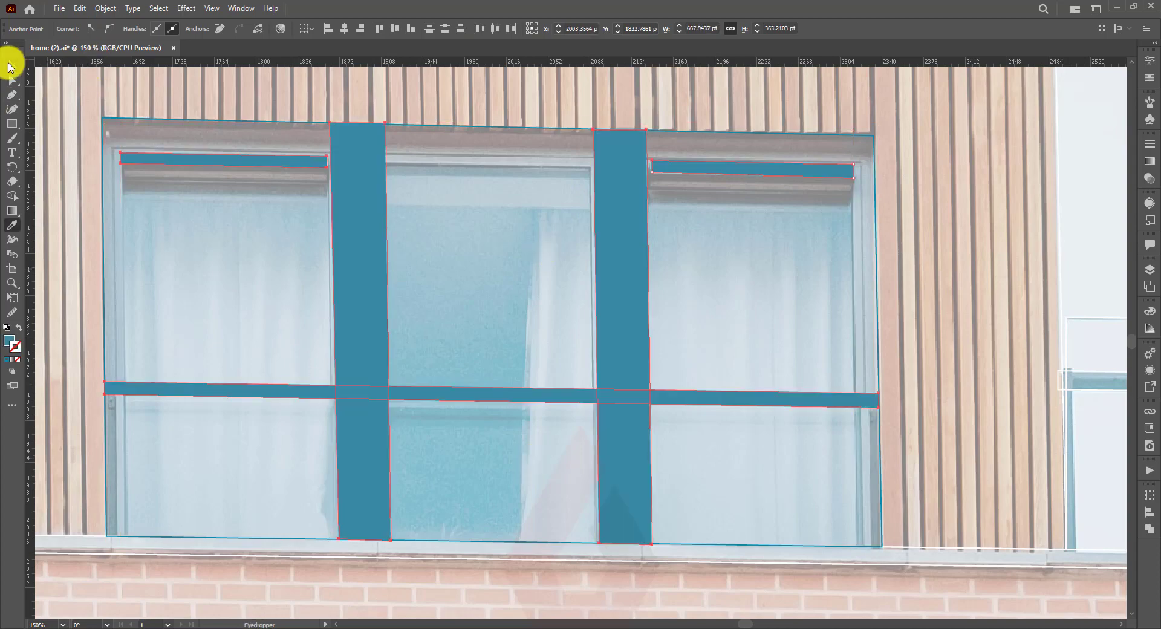
pyautogui.click(11, 65)
pyautogui.hotkey('ctrl', '-')
pyautogui.hotkey('ctrl', '-')
pyautogui.hotkey('ctrl', '-')
pyautogui.hotkey('ctrl', '+')
pyautogui.hotkey('ctrl', '+')
pyautogui.hotkey('ctrl', '+')
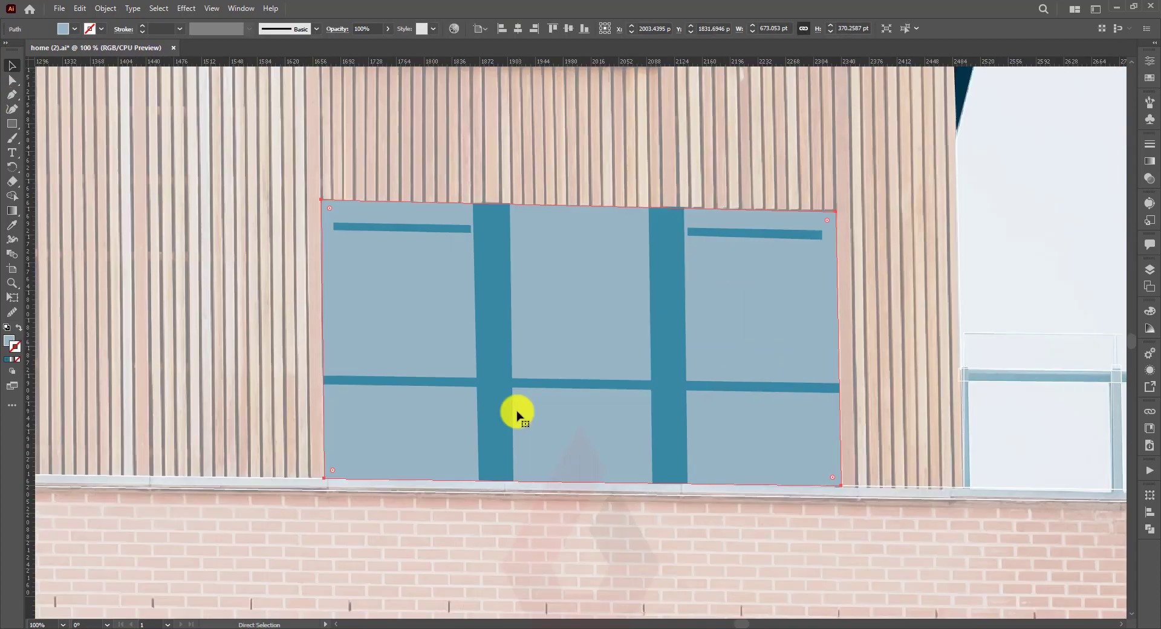
pyautogui.hscroll(-10, 518, 409)
# Draw a rectangle over the left window with fill and stroke swapped
pyautogui.click(789, 195)
pyautogui.click(788, 474)
pyautogui.click(263, 468)
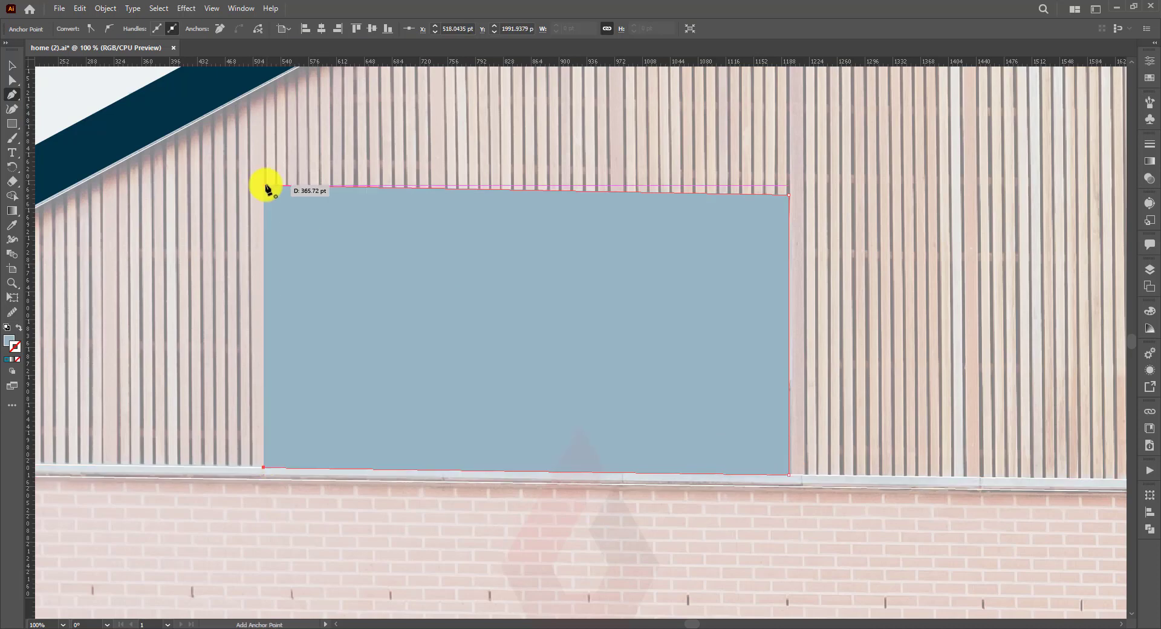
pyautogui.click(264, 184)
pyautogui.hotkey('shift', 'x')
pyautogui.press('v')
# Draw two vertical mullions and a horizontal transom across the left window
pyautogui.click(428, 189)
pyautogui.click(428, 469)
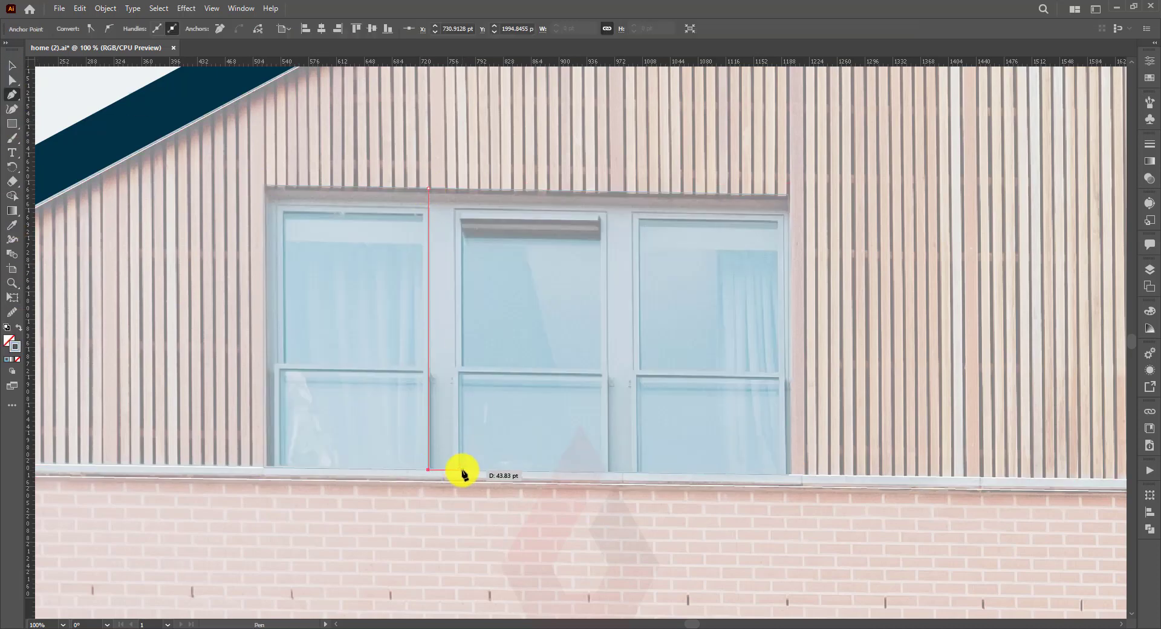
pyautogui.click(430, 189)
pyautogui.click(604, 191)
pyautogui.click(604, 471)
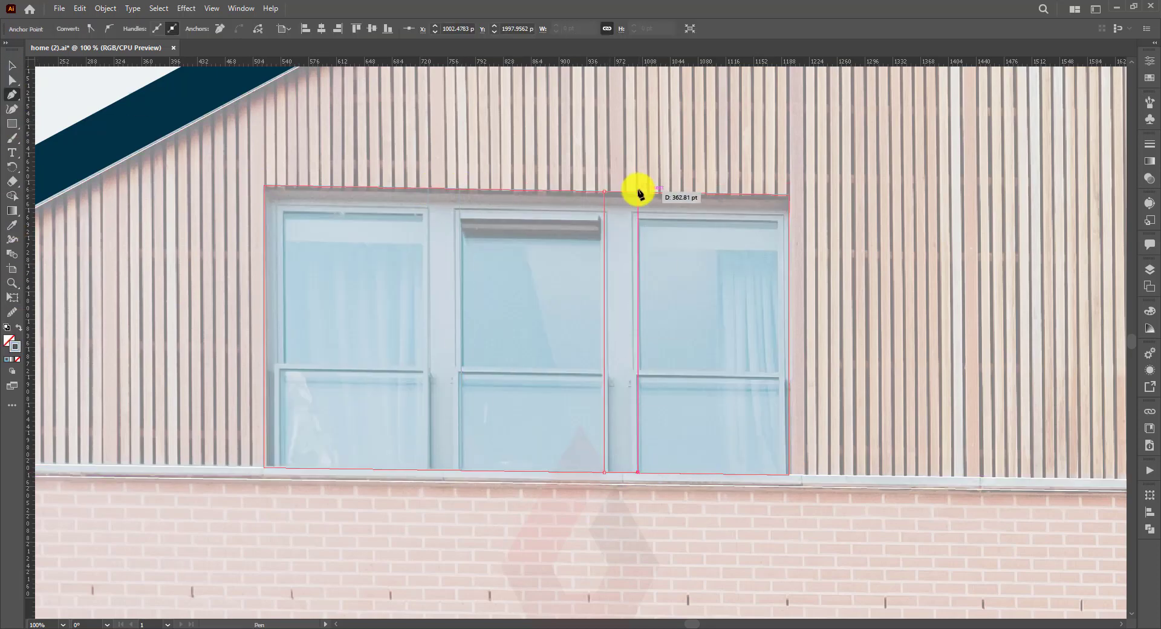
pyautogui.click(263, 358)
pyautogui.click(788, 372)
pyautogui.click(788, 380)
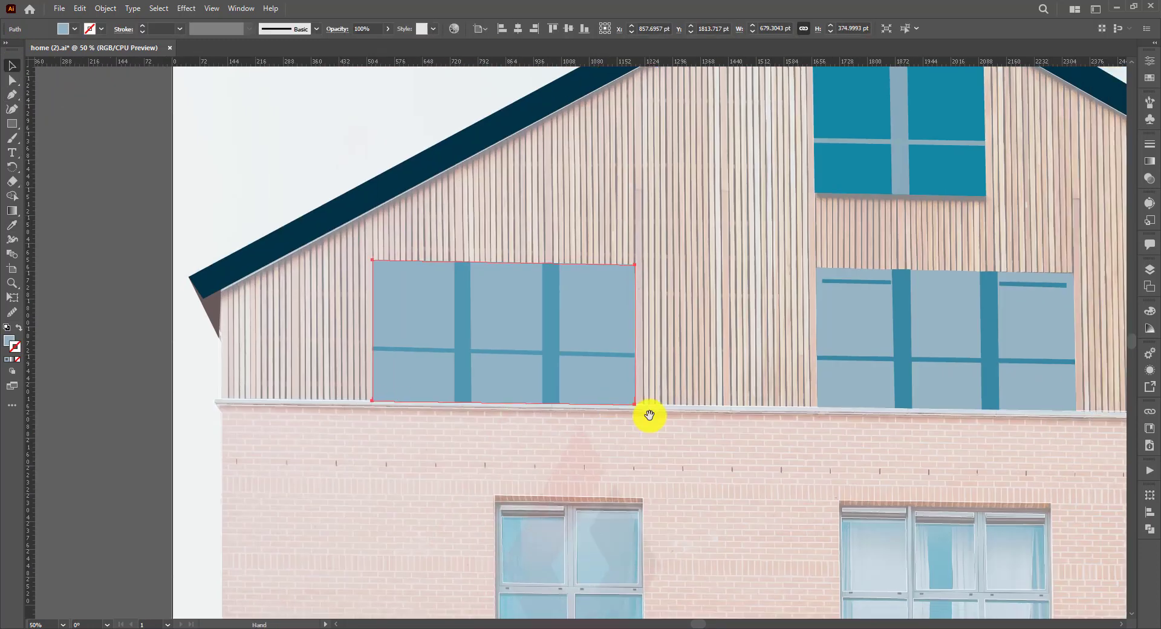
# Fill the left window shape pale blue-grey with the Eyedropper
pyautogui.press('i')
pyautogui.keyDown('ctrl'); pyautogui.click(311, 401); pyautogui.keyUp('ctrl')
pyautogui.click(103, 214)
# Colour the mullions and transom teal and darken the ledge and brick-window lintel
pyautogui.keyDown('ctrl'); pyautogui.click(223, 295); pyautogui.keyUp('ctrl')
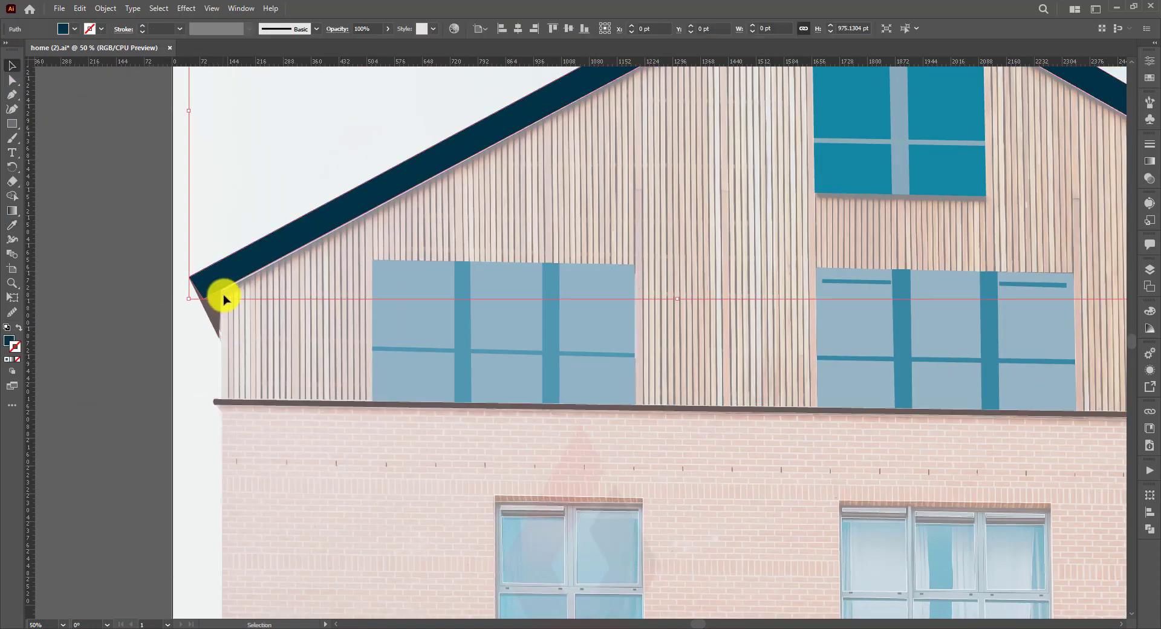
pyautogui.click(283, 319)
pyautogui.scroll(-3, 283, 319)
pyautogui.scroll(-3, 539, 311)
pyautogui.scroll(5, 280, 389)
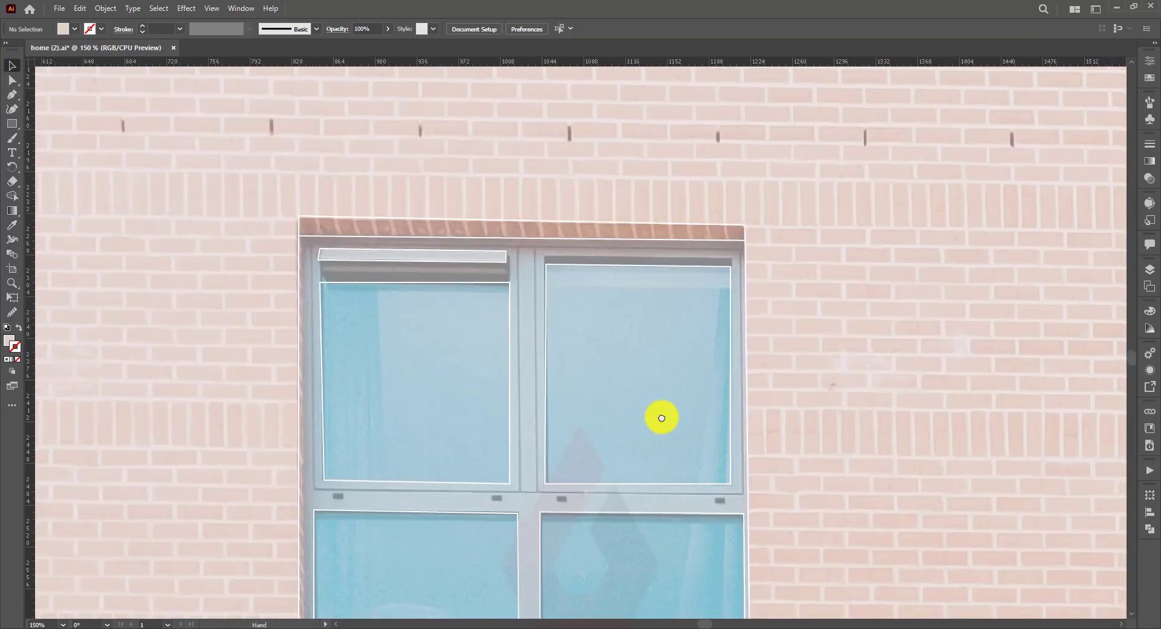
pyautogui.click(497, 227)
# Make the brick window's glass panes a darker blue
pyautogui.keyDown('ctrl'); pyautogui.keyDown('shift'); pyautogui.click(558, 388); pyautogui.keyUp('shift'); pyautogui.keyUp('ctrl')
pyautogui.keyDown('ctrl'); pyautogui.keyDown('shift'); pyautogui.click(552, 512); pyautogui.keyUp('shift'); pyautogui.keyUp('ctrl')
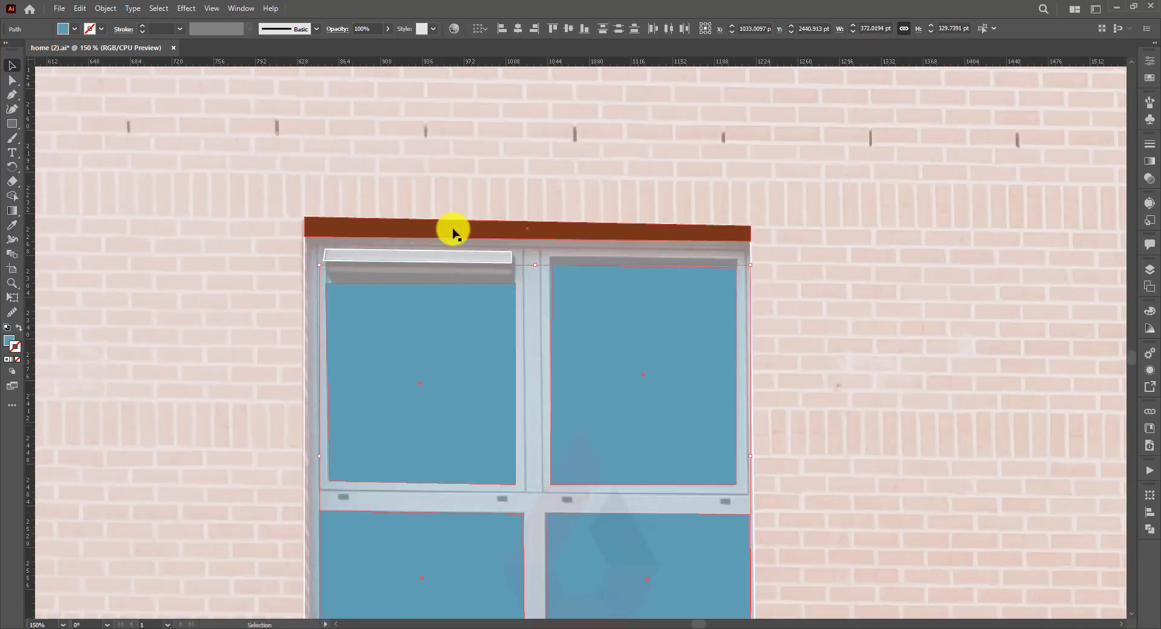
pyautogui.keyDown('ctrl'); pyautogui.click(417, 256); pyautogui.keyUp('ctrl')
pyautogui.click(11, 66)
pyautogui.press('i')
pyautogui.scroll(-4, 645, 261)
pyautogui.scroll(5, 575, 163)
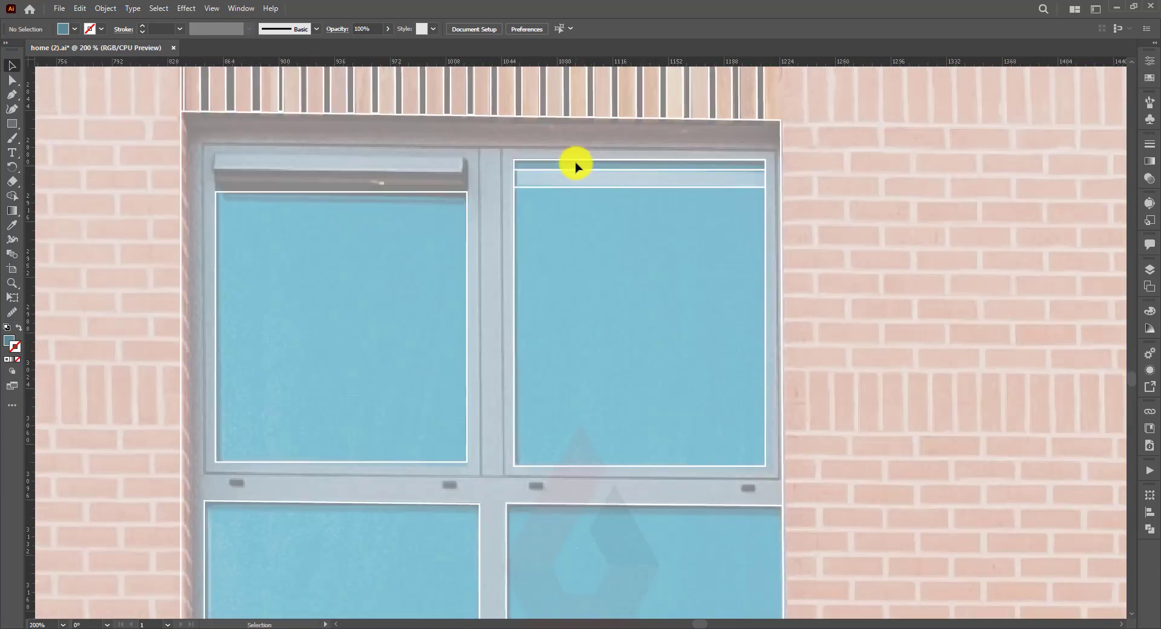
# Fill the lower window's blind and frame dark brown
pyautogui.keyDown('ctrl'); pyautogui.click(593, 176); pyautogui.keyUp('ctrl')
pyautogui.moveTo(593, 175); pyautogui.dragTo(10, 9)
pyautogui.click(11, 66)
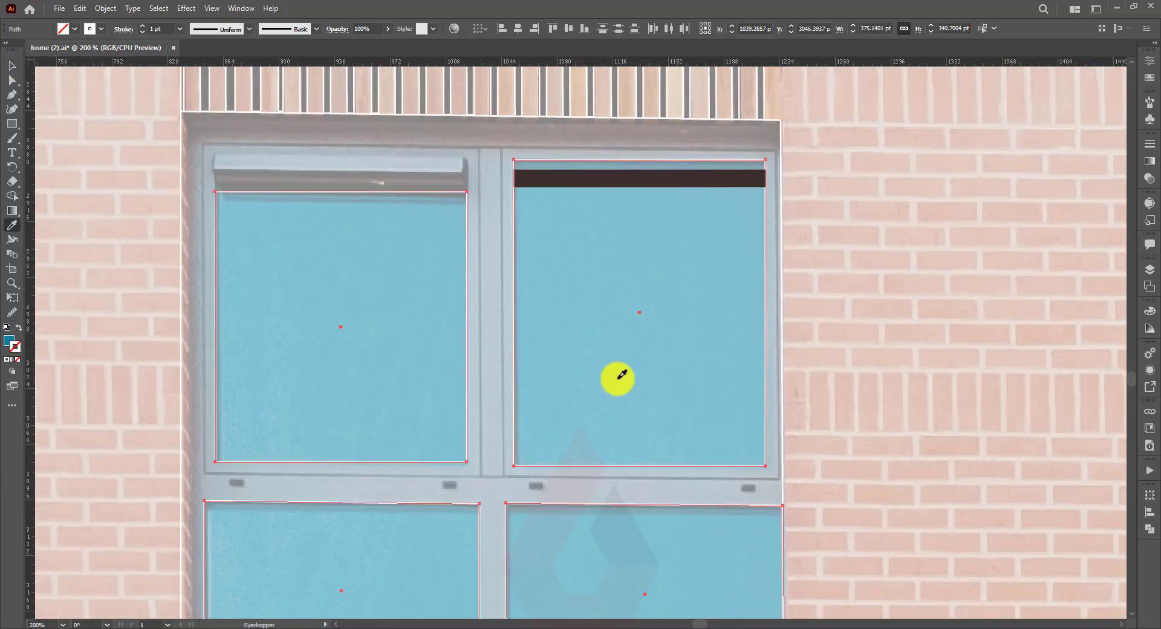
pyautogui.click(342, 115)
pyautogui.press('i')
pyautogui.click(639, 179)
# Fill the next window's three top panes dark teal
pyautogui.scroll(-3, 754, 325)
pyautogui.scroll(2, 462, 391)
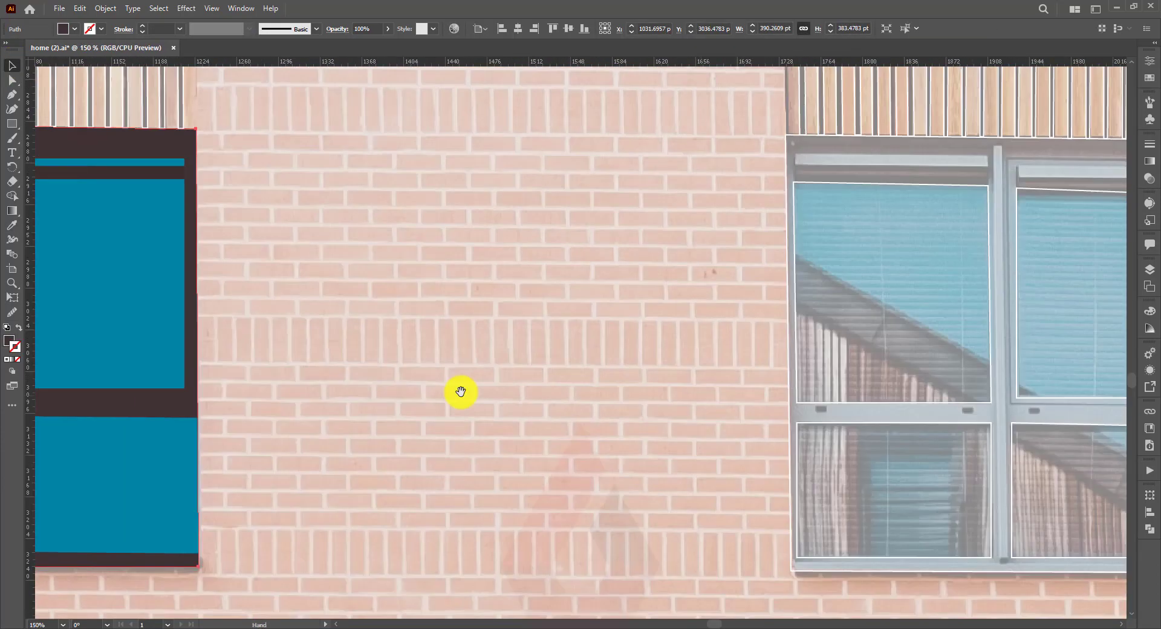
pyautogui.keyDown('ctrl'); pyautogui.click(604, 181); pyautogui.keyUp('ctrl')
pyautogui.keyDown('shift'); pyautogui.click(363, 266); pyautogui.keyUp('shift')
pyautogui.keyDown('shift'); pyautogui.click(786, 272); pyautogui.keyUp('shift')
pyautogui.click(443, 337)
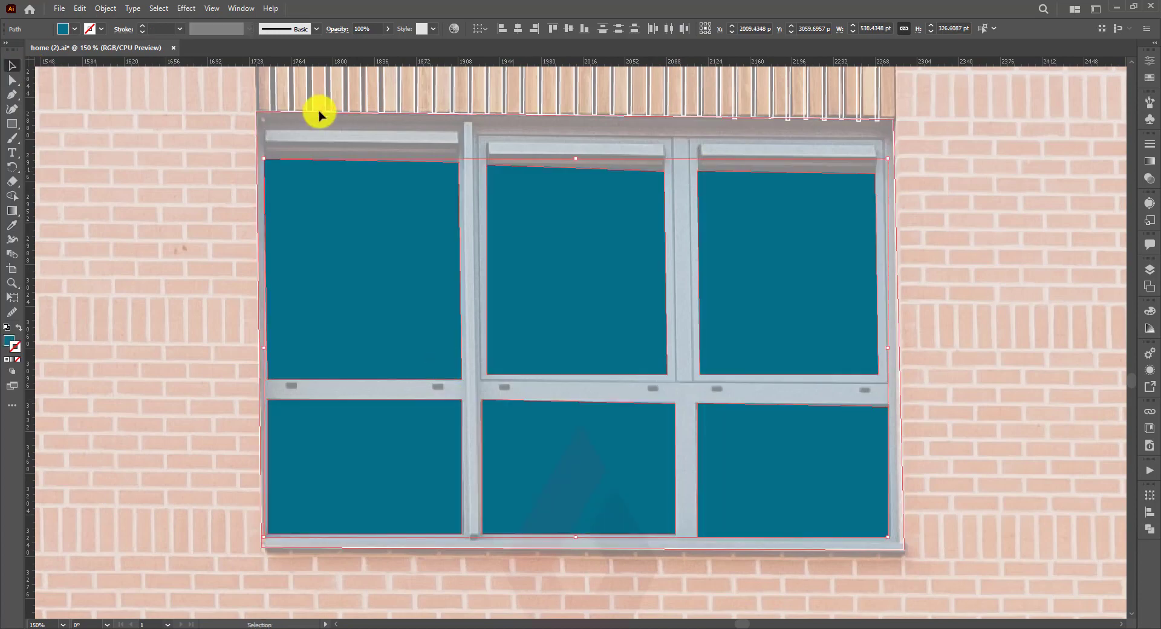
# Fill the vertical timber slats under the window with a dark colour
pyautogui.scroll(3, 259, 355)
pyautogui.keyDown('ctrl'); pyautogui.click(496, 416); pyautogui.keyUp('ctrl')
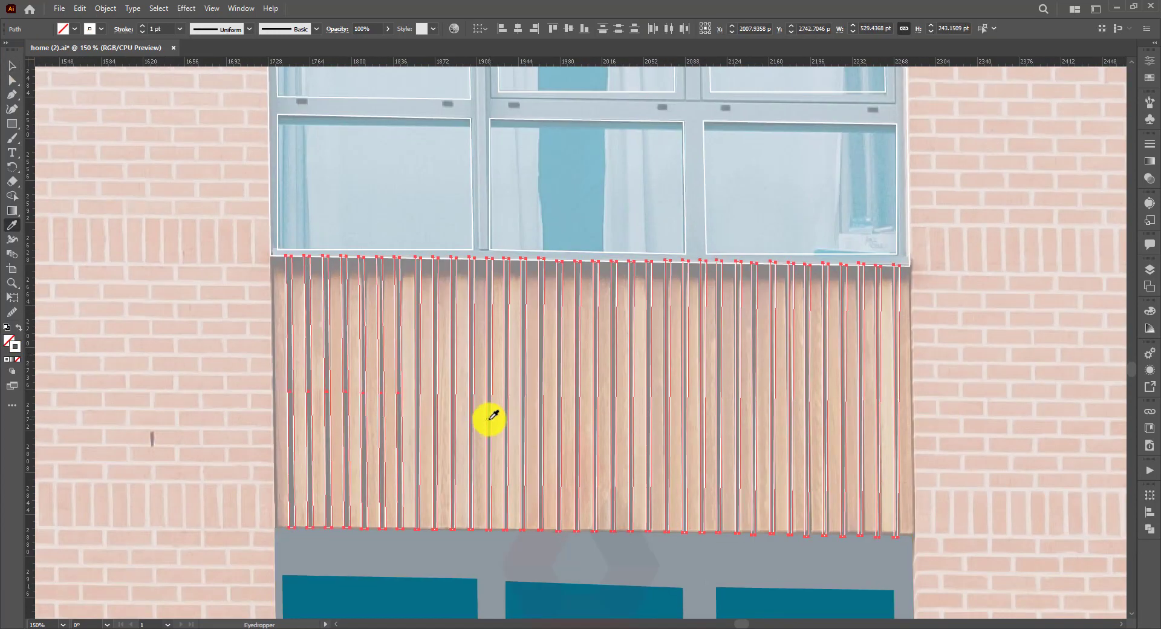
pyautogui.click(276, 424)
# Combine the lower window's panes into one compound path
pyautogui.click(12, 64)
pyautogui.scroll(-1, 720, 498)
pyautogui.hotkey('ctrl', '-')
pyautogui.scroll(-3, 895, 557)
pyautogui.rightClick(432, 330)
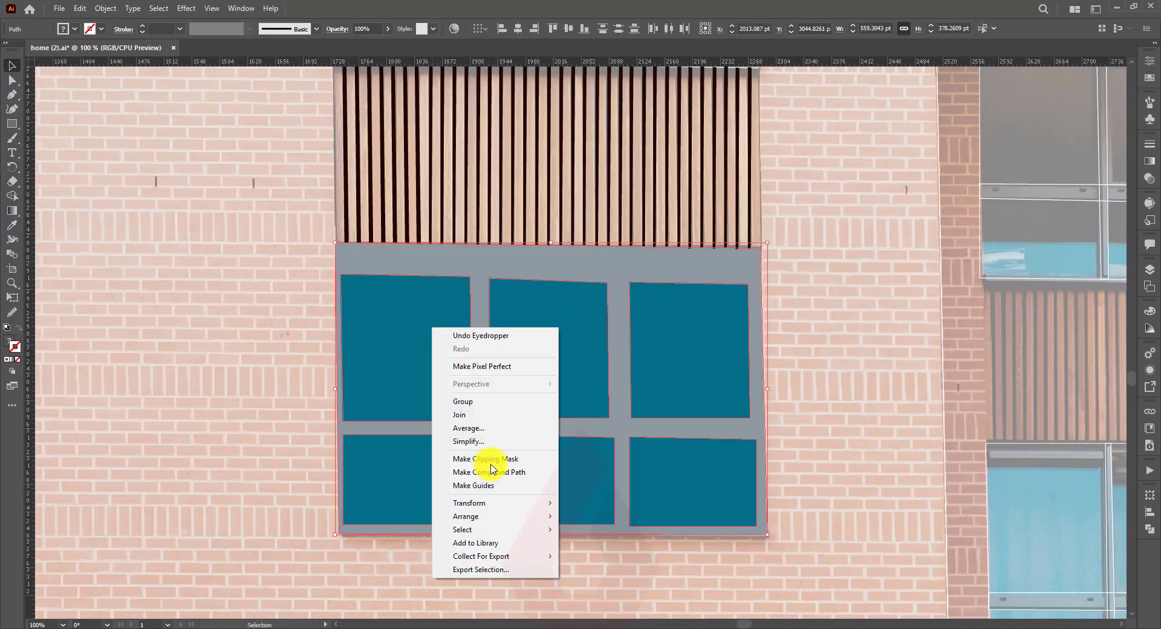
pyautogui.click(491, 471)
# Give the upper window's frame flat colours and its top strips a darker Color Picker colour
pyautogui.scroll(5, 778, 305)
pyautogui.keyDown('shift'); pyautogui.click(599, 145); pyautogui.keyUp('shift')
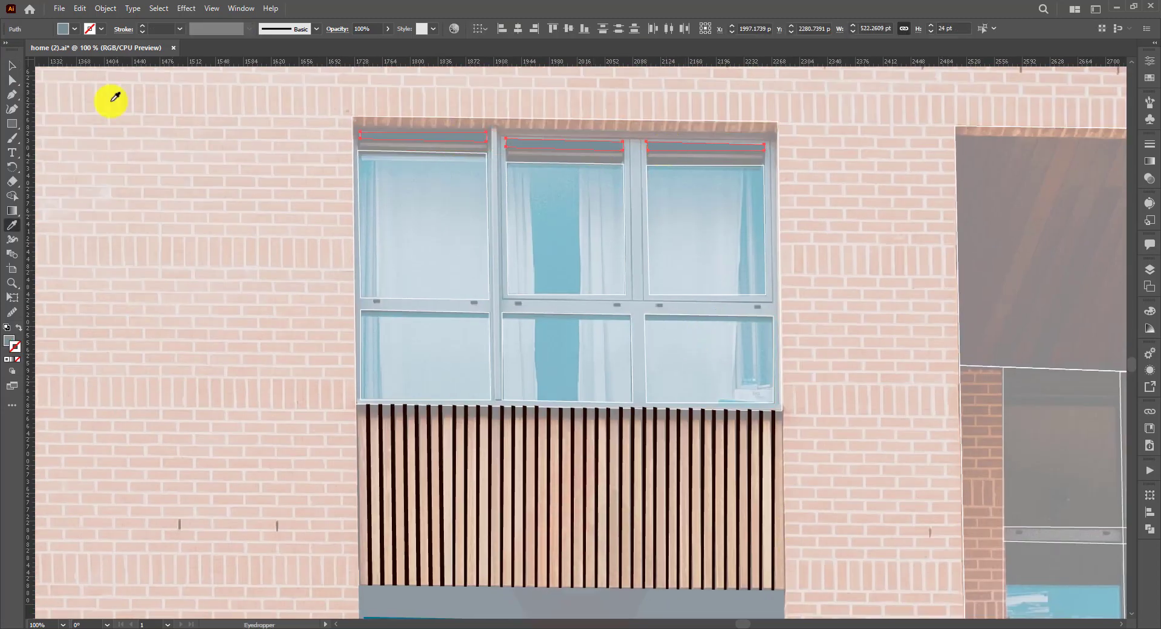
pyautogui.press('i')
pyautogui.click(466, 132)
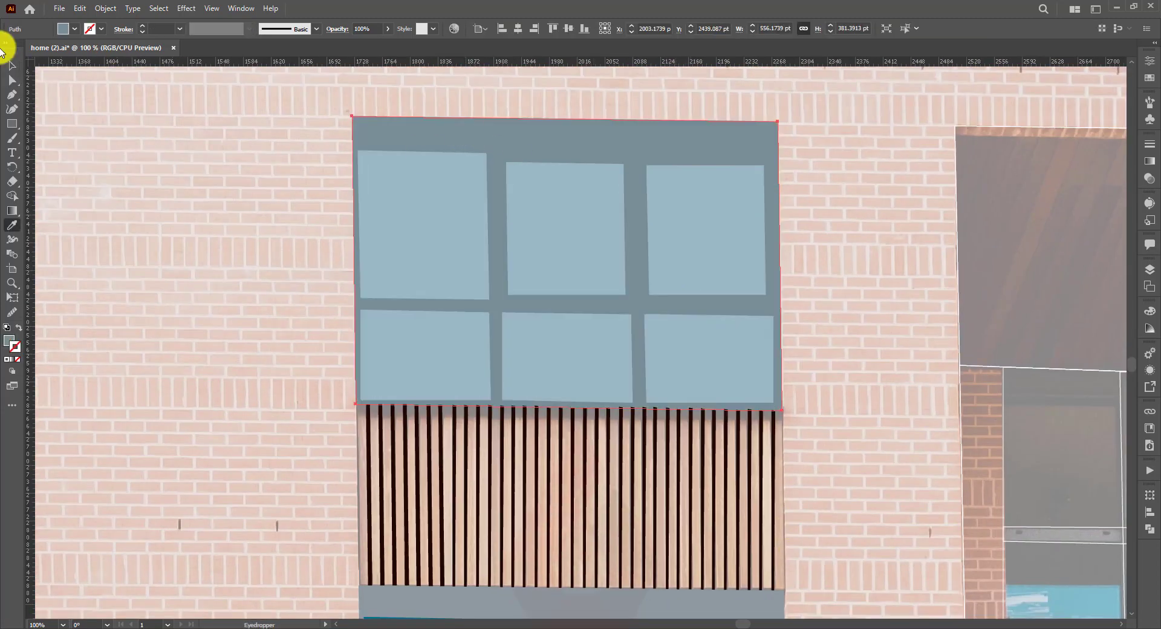
pyautogui.click(694, 143)
pyautogui.doubleClick(63, 29)
pyautogui.click(111, 164)
pyautogui.click(365, 96)
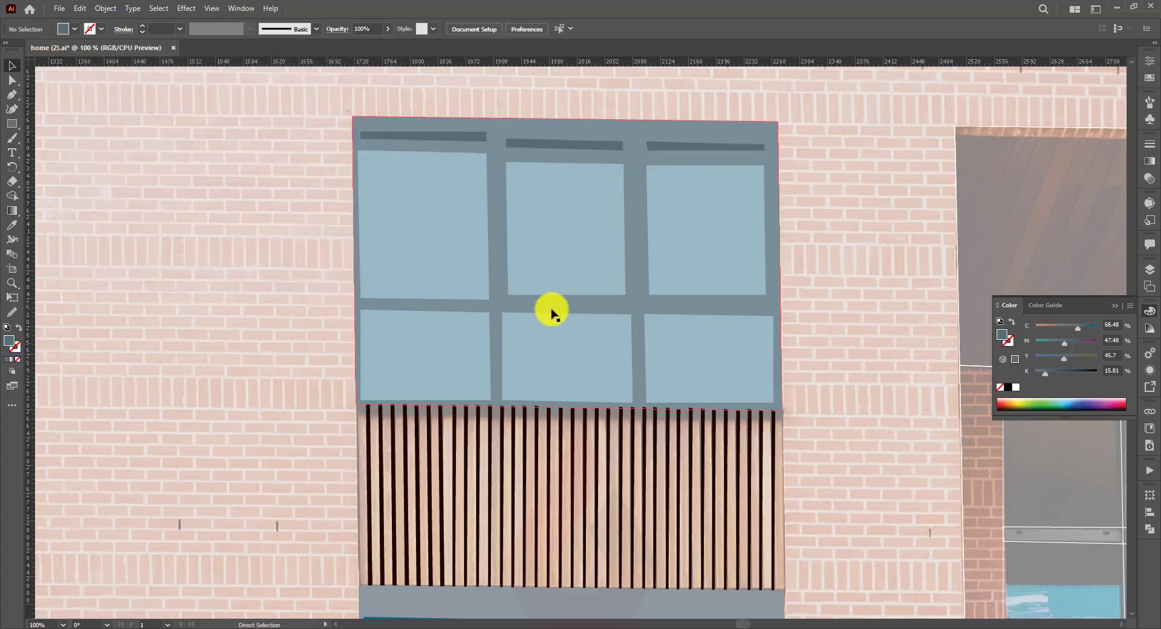
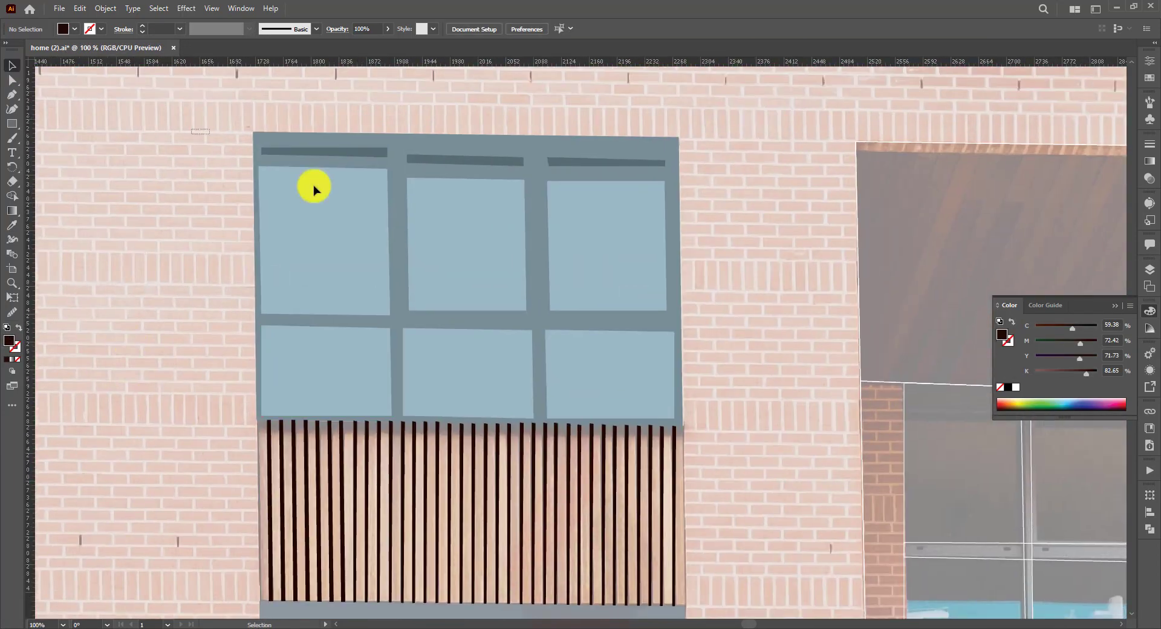
# Bring the upper-right window to the front and check the vertical slats group
pyautogui.click(311, 186)
pyautogui.hotkey('ctrl', 'shift', ']')
pyautogui.scroll(-2, 712, 543)
pyautogui.scroll(2, 751, 530)
pyautogui.scroll(-3, 604, 478)
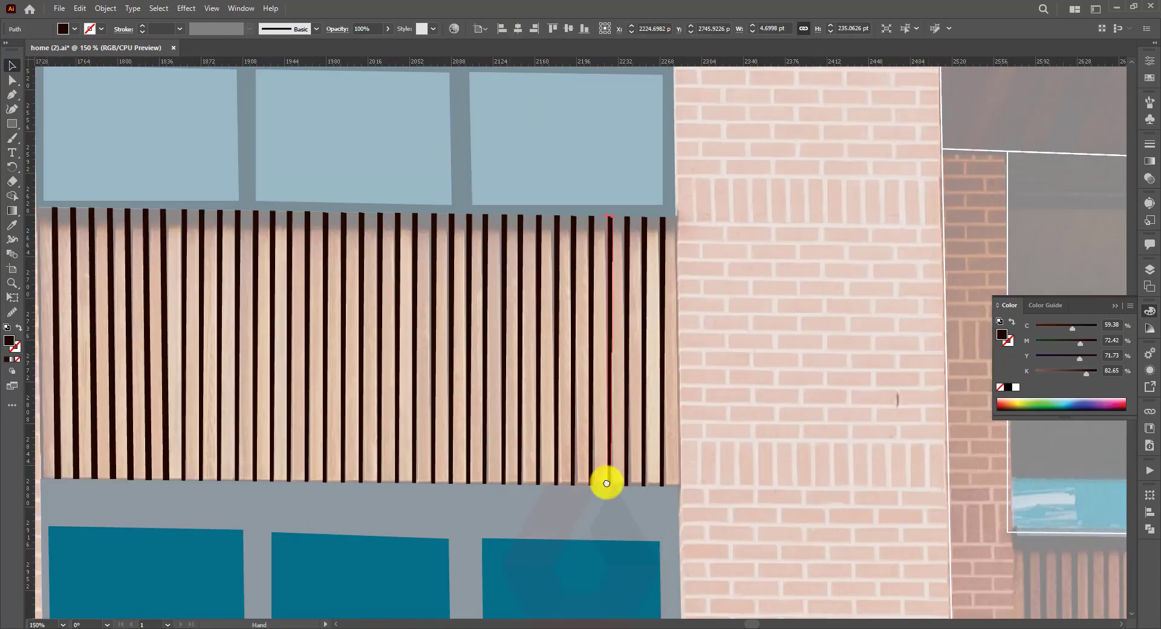
pyautogui.click(489, 239)
pyautogui.click(894, 357)
pyautogui.scroll(-2, 492, 440)
pyautogui.scroll(-3, 892, 337)
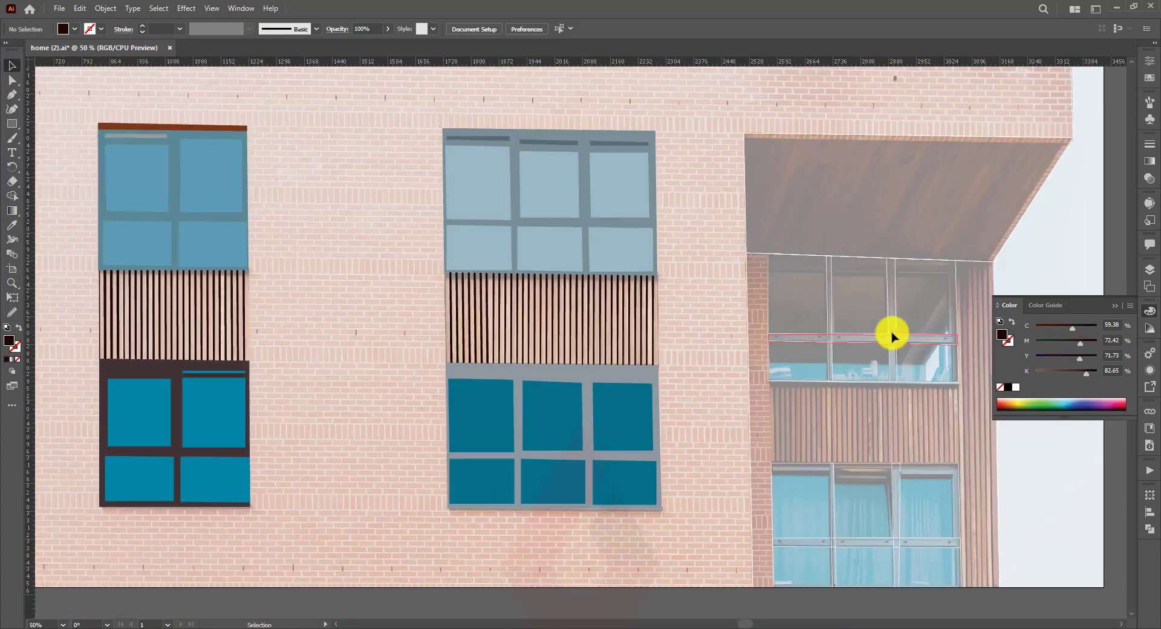
# Give the window under the awning blue glass and its frame the mullion's dark grey
pyautogui.hotkey('ctrl', '1')
pyautogui.click(663, 436)
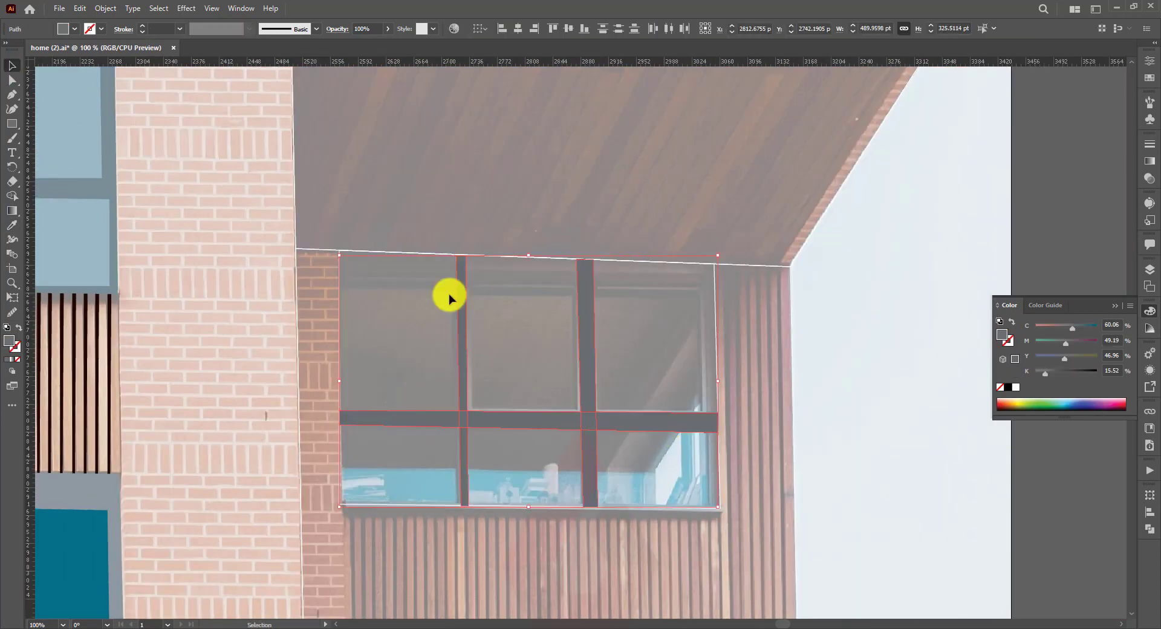
pyautogui.press('i')
pyautogui.click(85, 104)
pyautogui.scroll(-5, 659, 499)
pyautogui.click(659, 498)
pyautogui.press('i')
pyautogui.click(553, 97)
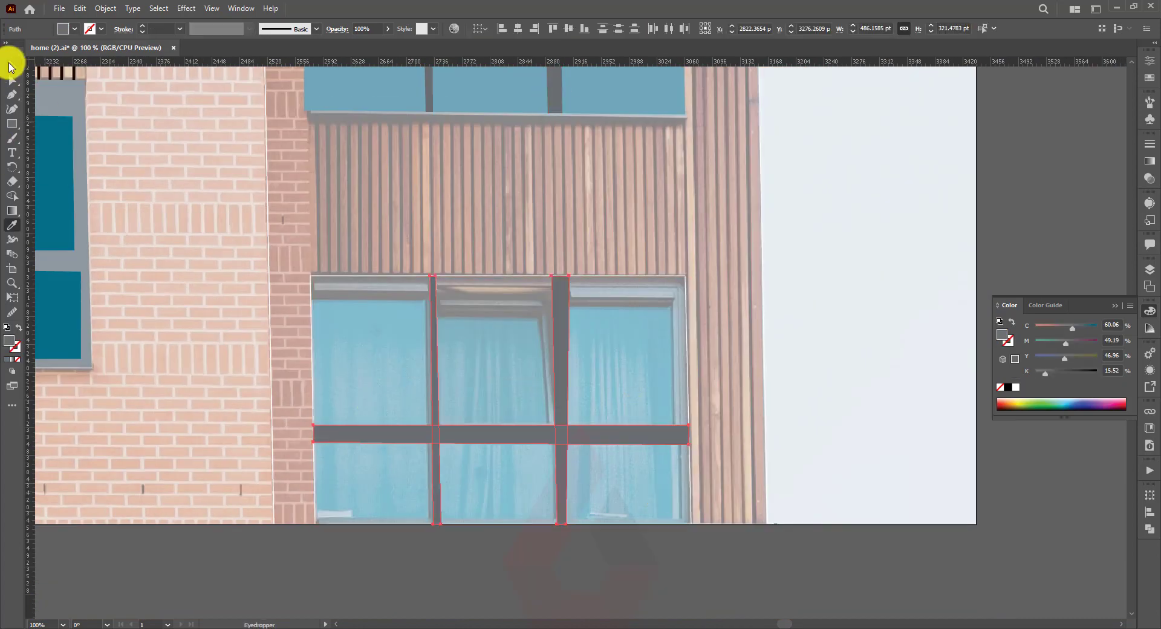
# Eyedropper dark brown onto the awning and flat salmon onto the wall sections
pyautogui.hotkey('ctrl', '-')
pyautogui.scroll(4, 679, 617)
pyautogui.click(726, 303)
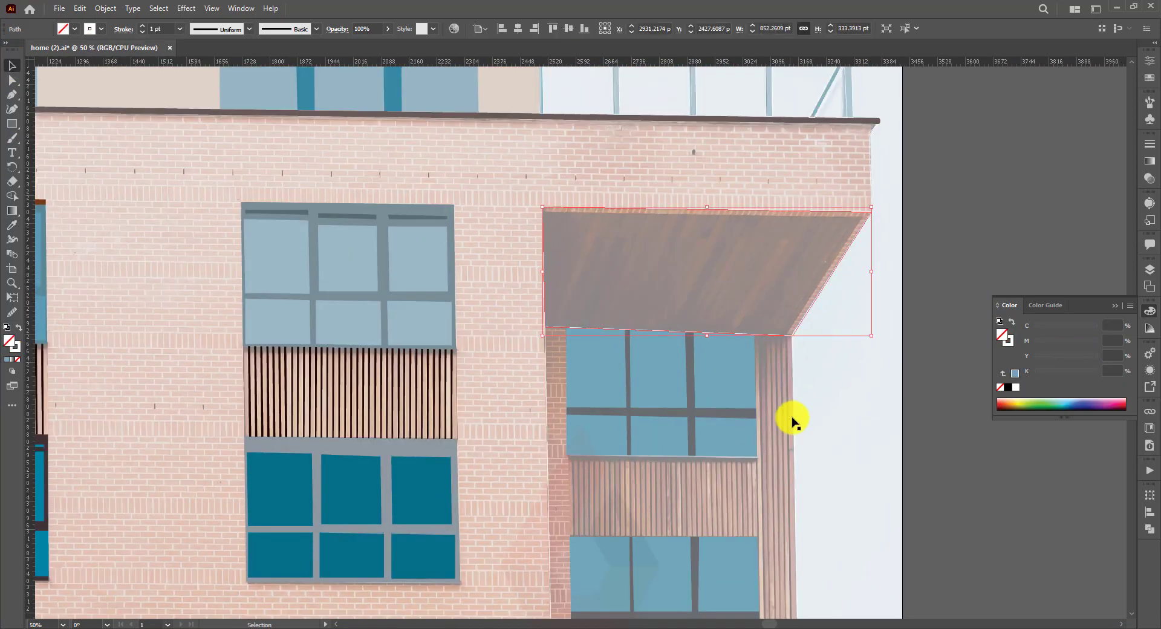
pyautogui.press('i')
pyautogui.click(478, 125)
pyautogui.click(868, 156)
pyautogui.scroll(-4, 777, 454)
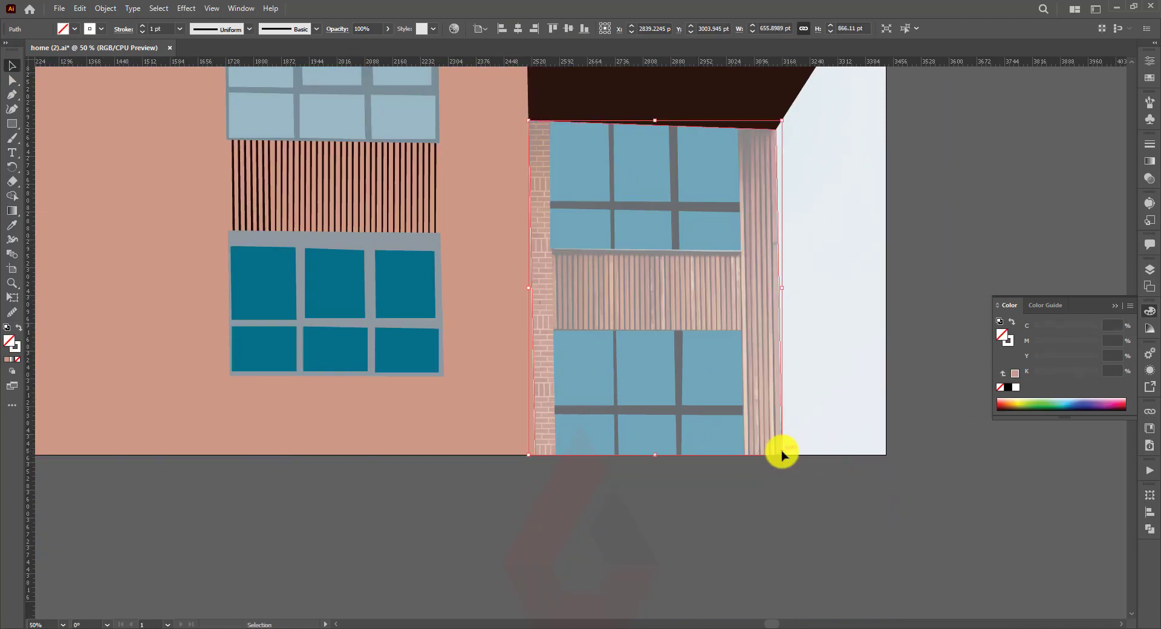
pyautogui.click(778, 453)
pyautogui.click(9, 66)
pyautogui.scroll(-4, 603, 513)
pyautogui.scroll(8, 700, 195)
# Sample dark teal onto the balcony railing and its right post
pyautogui.click(93, 328)
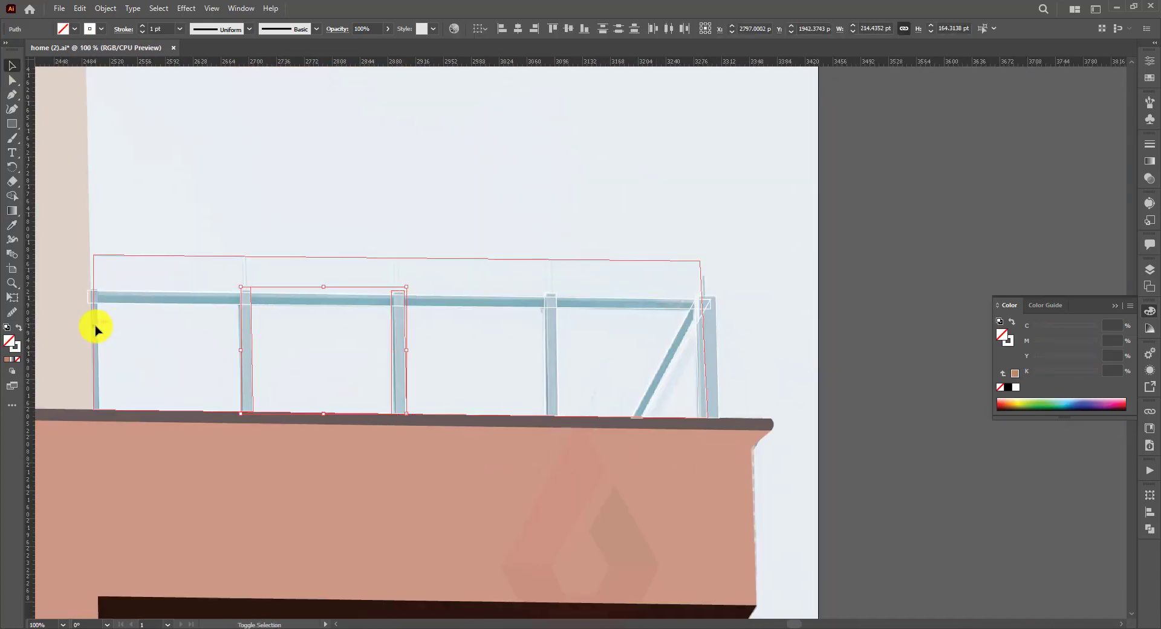
pyautogui.keyDown('shift'); pyautogui.click(680, 333); pyautogui.keyUp('shift')
pyautogui.click(664, 308)
pyautogui.keyDown('ctrl'); pyautogui.click(702, 339); pyautogui.keyUp('ctrl')
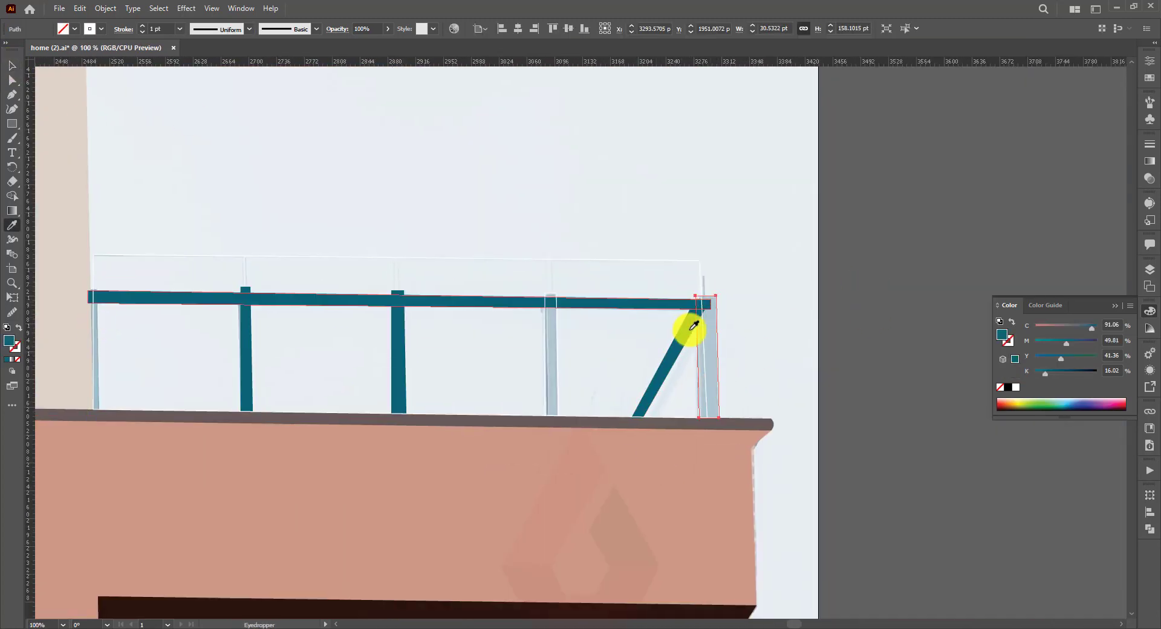
pyautogui.click(677, 302)
pyautogui.keyDown('ctrl'); pyautogui.click(550, 350); pyautogui.keyUp('ctrl')
# Fill the glass panel light blue and send it behind the rails
pyautogui.click(147, 345)
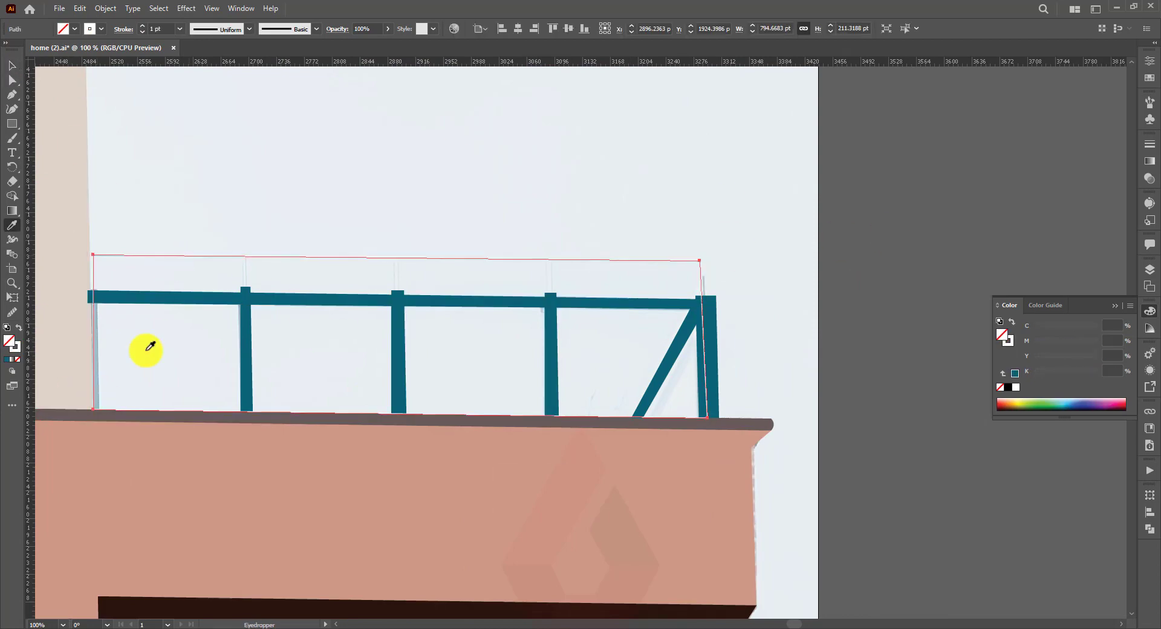
pyautogui.click(700, 284)
pyautogui.click(609, 324)
pyautogui.hotkey('ctrl', 'shift', '[')
pyautogui.click(666, 321)
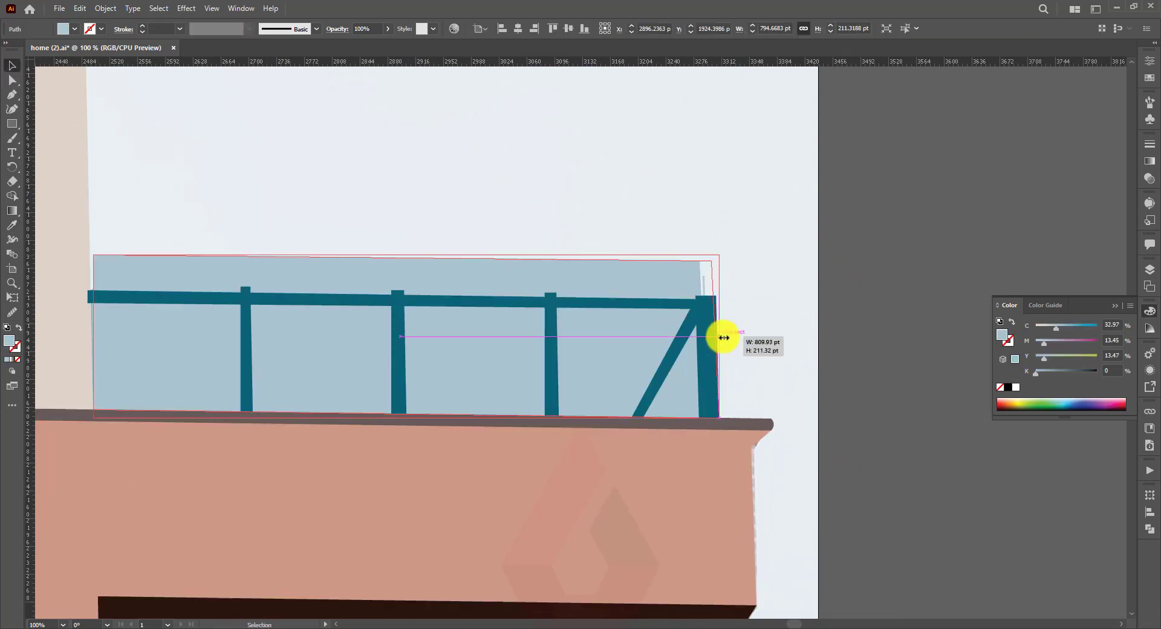
pyautogui.hotkey('ctrl', '=')
pyautogui.hotkey('ctrl', '=')
pyautogui.doubleClick(9, 341)
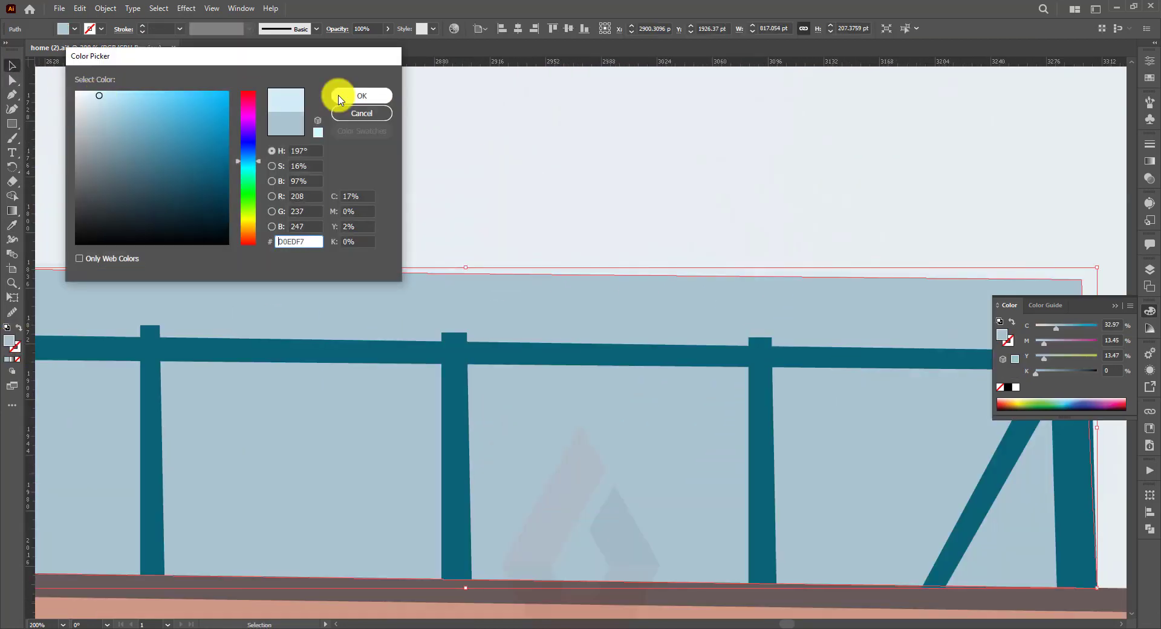
pyautogui.click(337, 92)
pyautogui.hotkey('ctrl', 'shift', 'a')
pyautogui.hotkey('ctrl', '-')
pyautogui.hotkey('ctrl', '-')
pyautogui.hotkey('ctrl', '-')
pyautogui.hotkey('ctrl', '=')
pyautogui.hotkey('ctrl', '=')
pyautogui.hotkey('ctrl', '=')
pyautogui.click(626, 333)
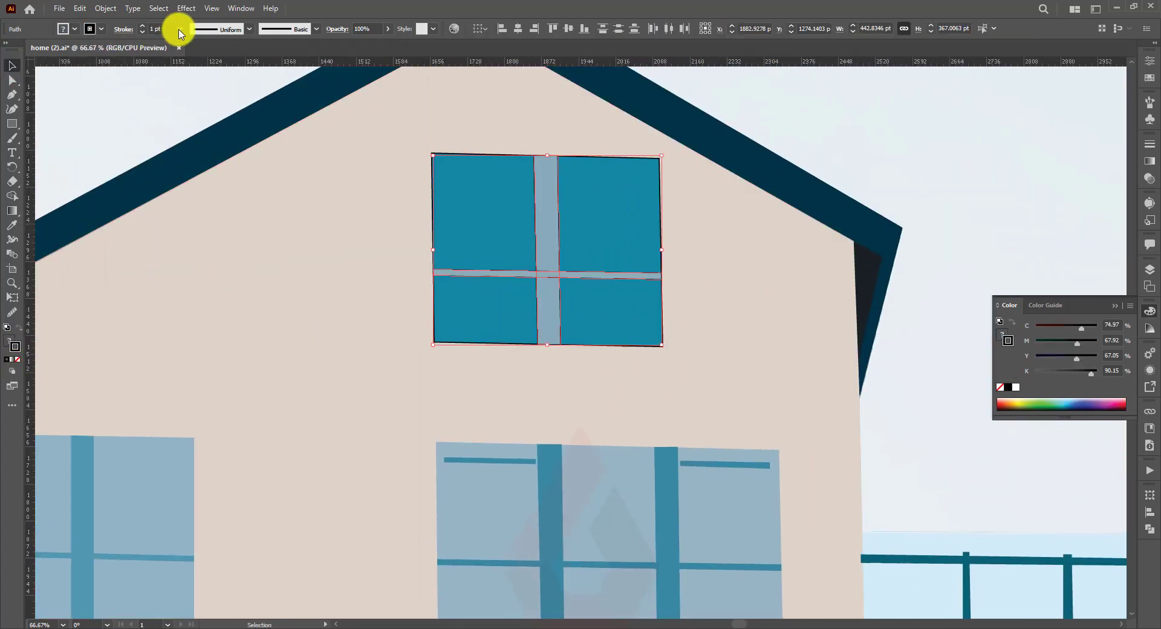
# Give the lower-storey window's top bars black outlines
pyautogui.hscroll(-5, 834, 386)
pyautogui.scroll(-2, 834, 387)
pyautogui.click(316, 458)
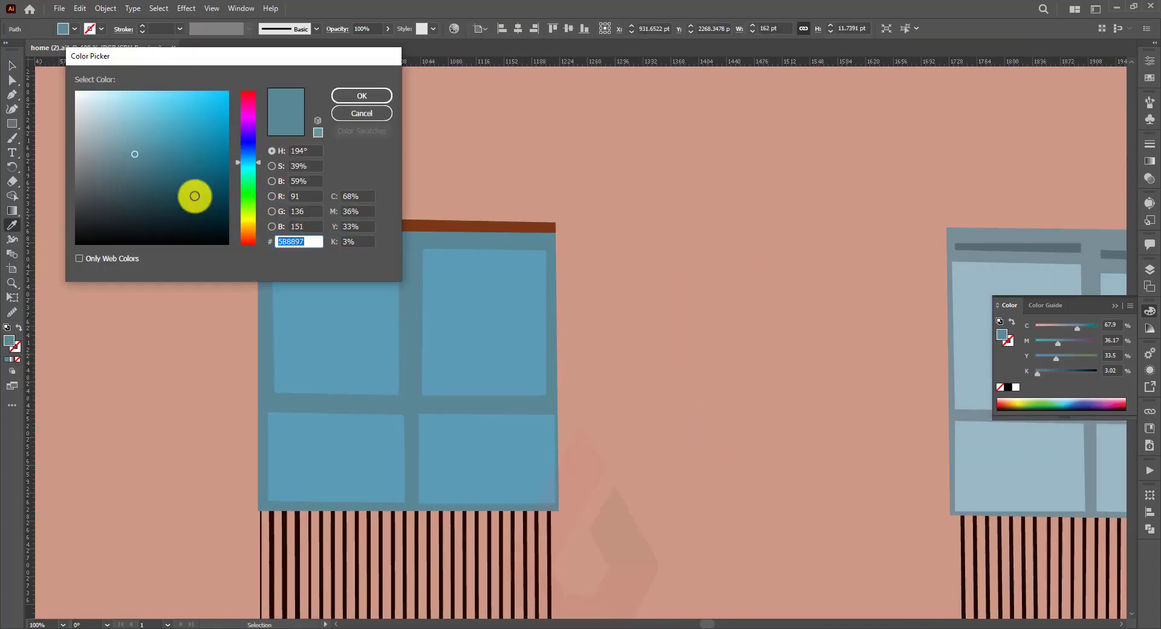
pyautogui.click(362, 96)
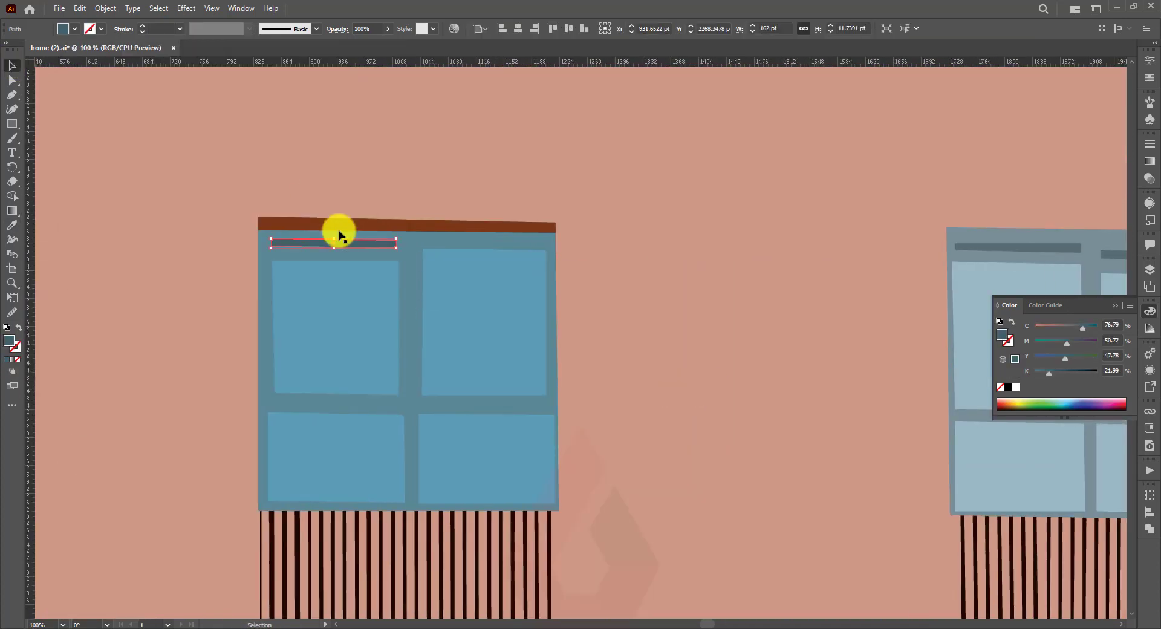
pyautogui.click(493, 241)
pyautogui.moveTo(211, 200); pyautogui.dragTo(447, 243)
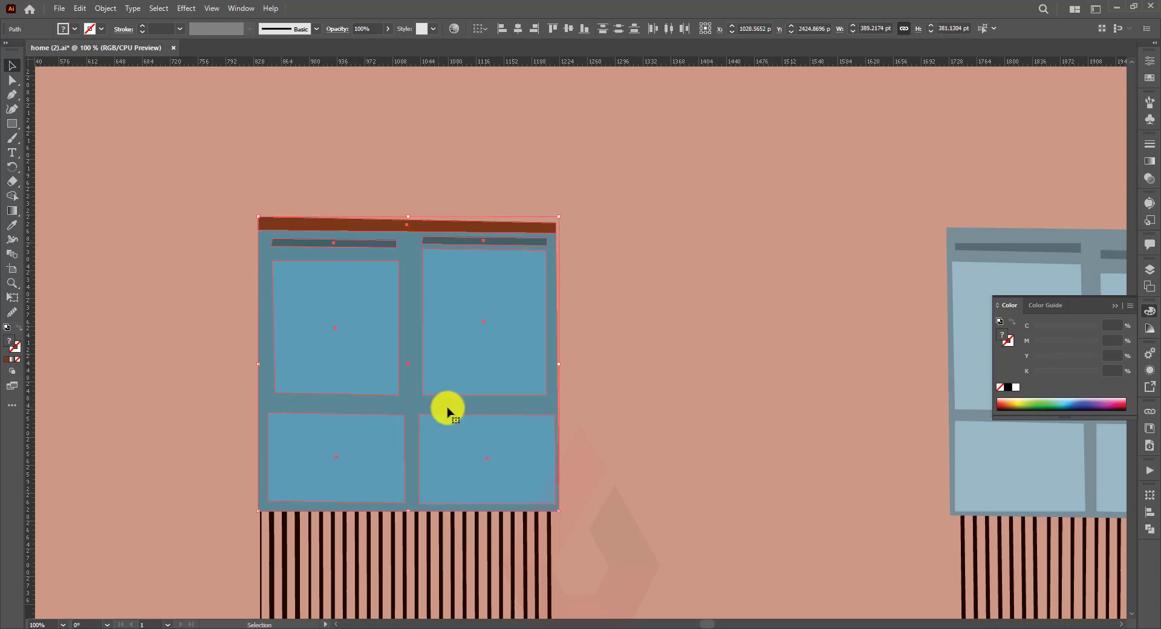
pyautogui.click(95, 31)
pyautogui.click(733, 430)
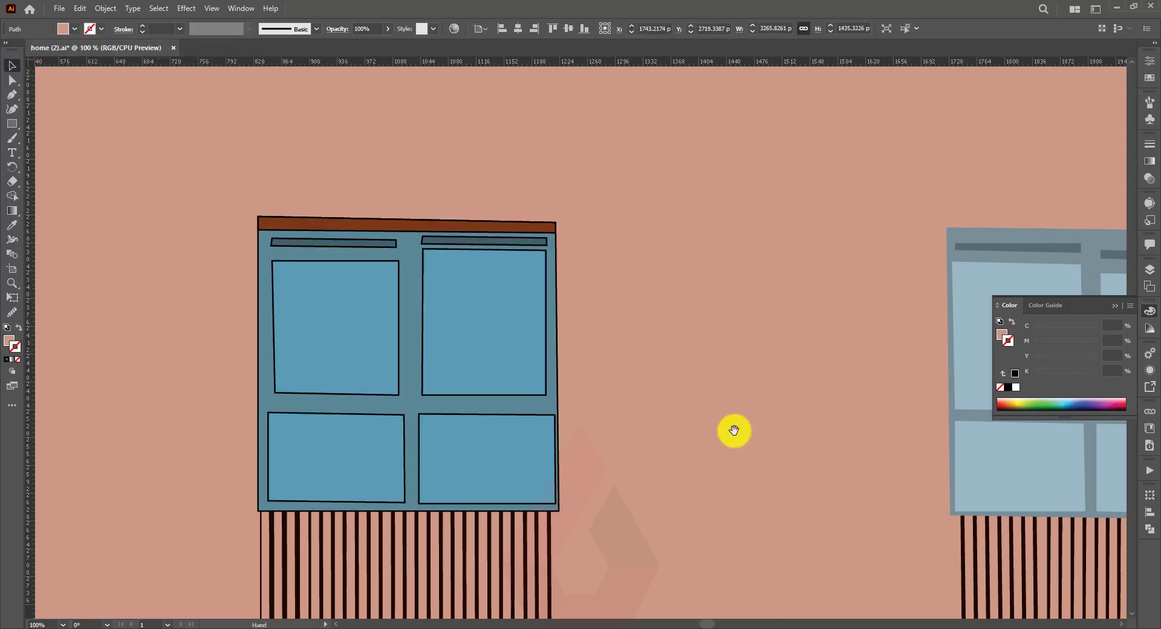
# Outline the next window and its teal panes, setting the stroke weight
pyautogui.moveTo(733, 430); pyautogui.dragTo(222, 403)
pyautogui.click(630, 327)
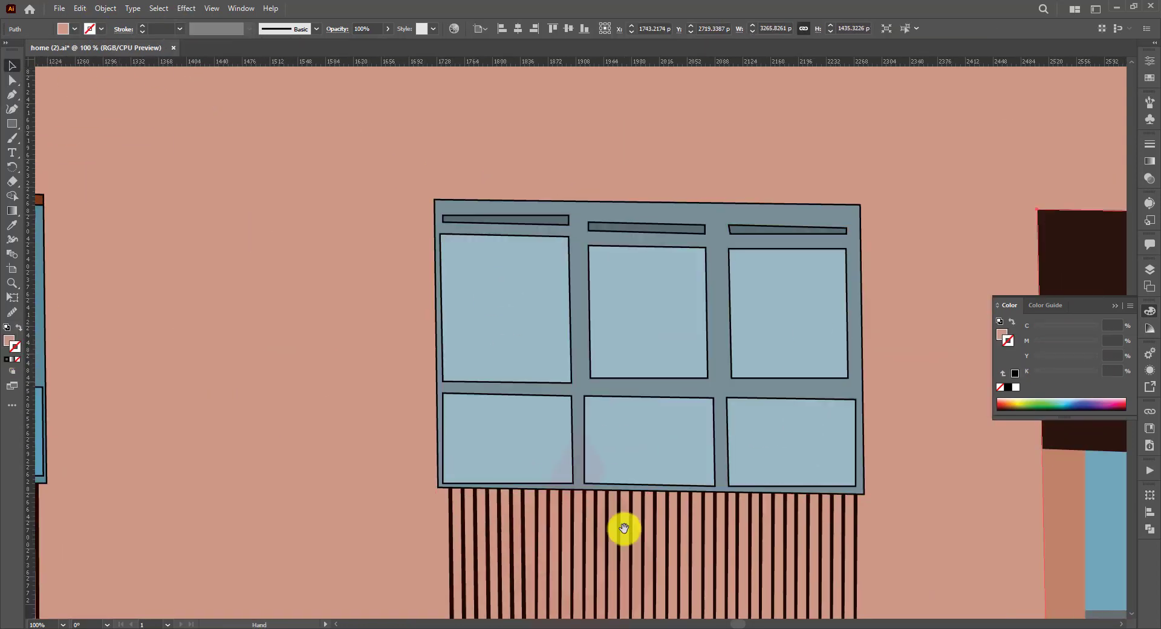
pyautogui.scroll(-10, 489, 409)
pyautogui.click(489, 409)
pyautogui.click(179, 28)
pyautogui.hscroll(-10, 500, 197)
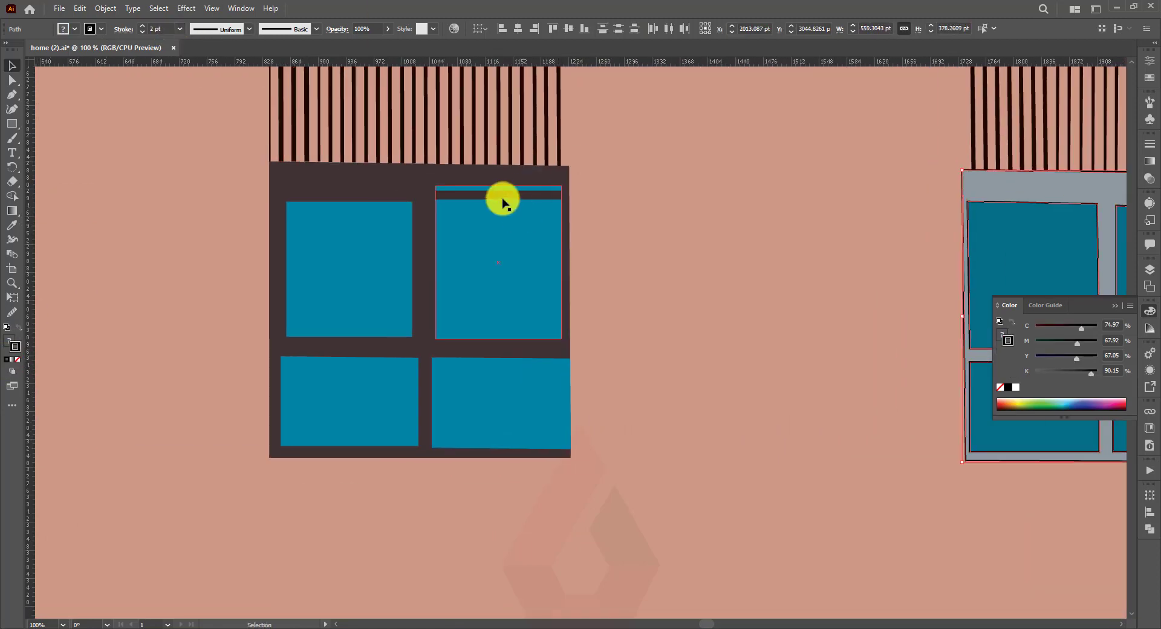
pyautogui.click(500, 197)
pyautogui.scroll(6, 406, 103)
pyautogui.click(407, 102)
# Outline the lower window's top bar and the right wing's light-blue window
pyautogui.click(415, 548)
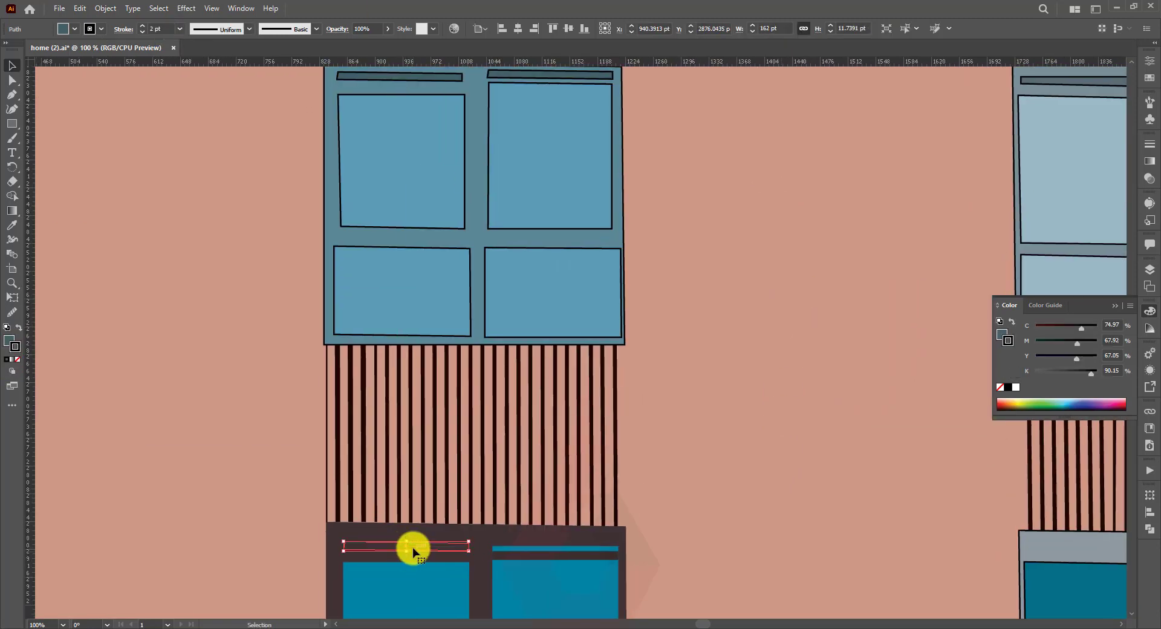
pyautogui.scroll(-5, 471, 231)
pyautogui.click(497, 409)
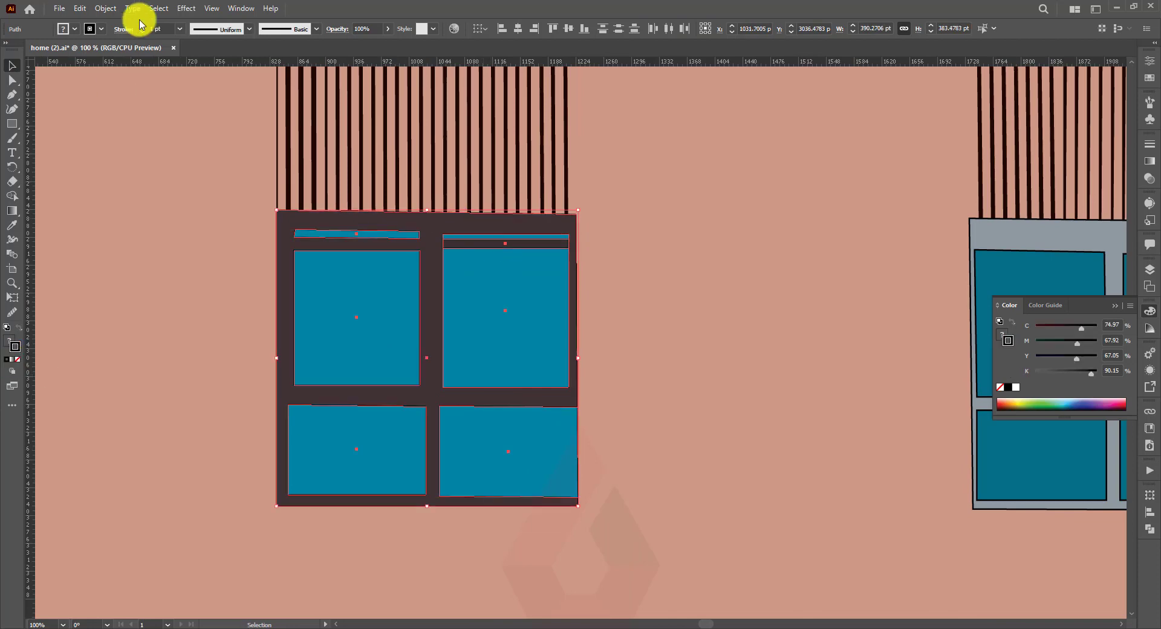
pyautogui.hscroll(10, 873, 340)
pyautogui.hscroll(10, 873, 340)
pyautogui.click(407, 275)
pyautogui.scroll(-5, 386, 363)
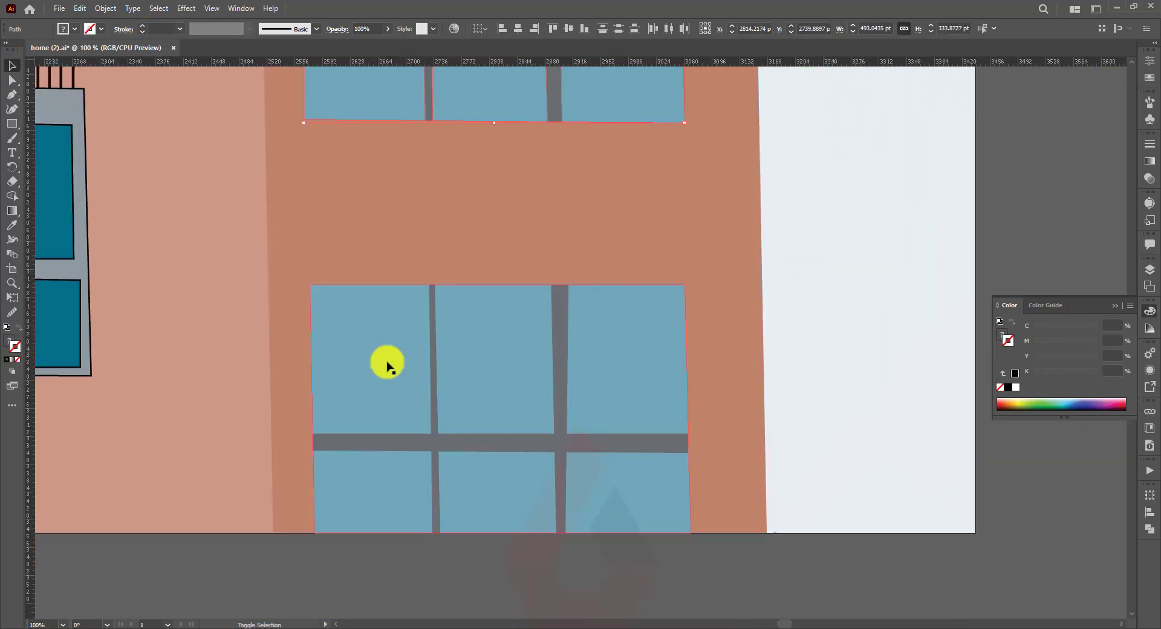
pyautogui.click(784, 585)
# Zoom out over the façade and select the salmon and beige wall shapes
pyautogui.hotkey('ctrl', '-')
pyautogui.hotkey('ctrl', '-')
pyautogui.hotkey('ctrl', '-')
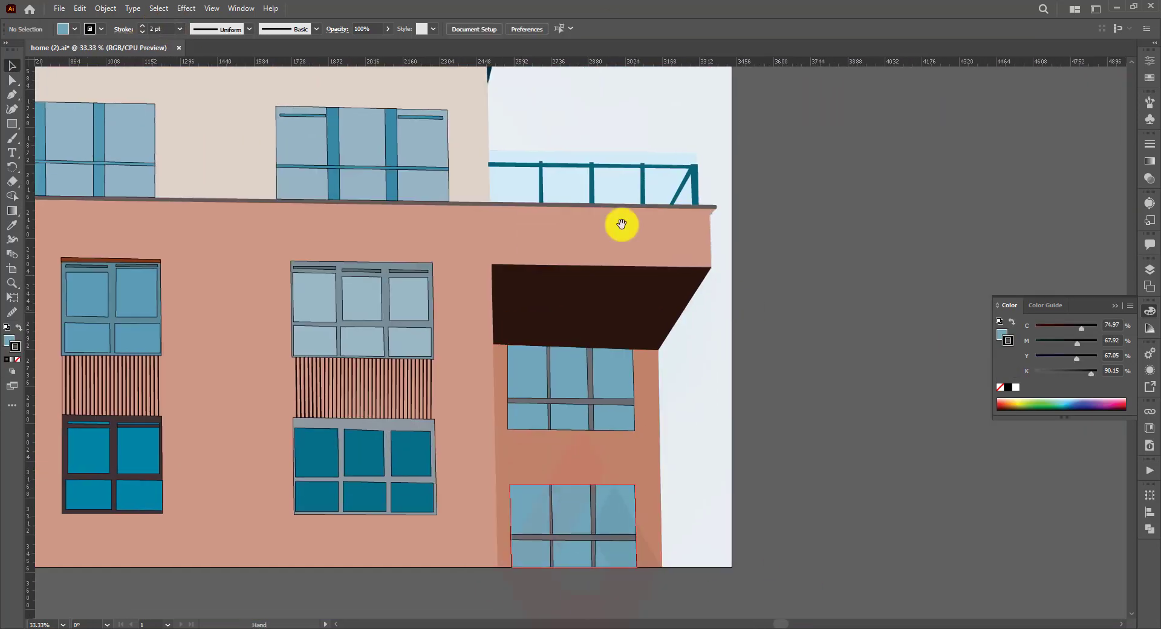
pyautogui.hscroll(-5, 786, 362)
pyautogui.click(947, 430)
pyautogui.scroll(5, 528, 111)
pyautogui.click(528, 111)
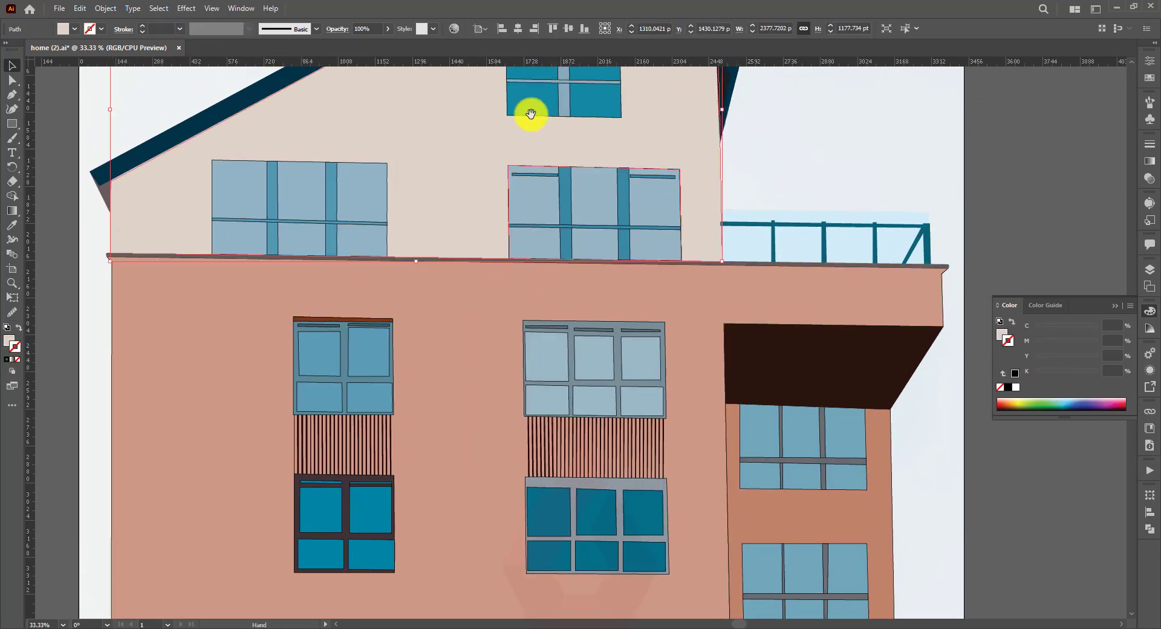
pyautogui.click(88, 218)
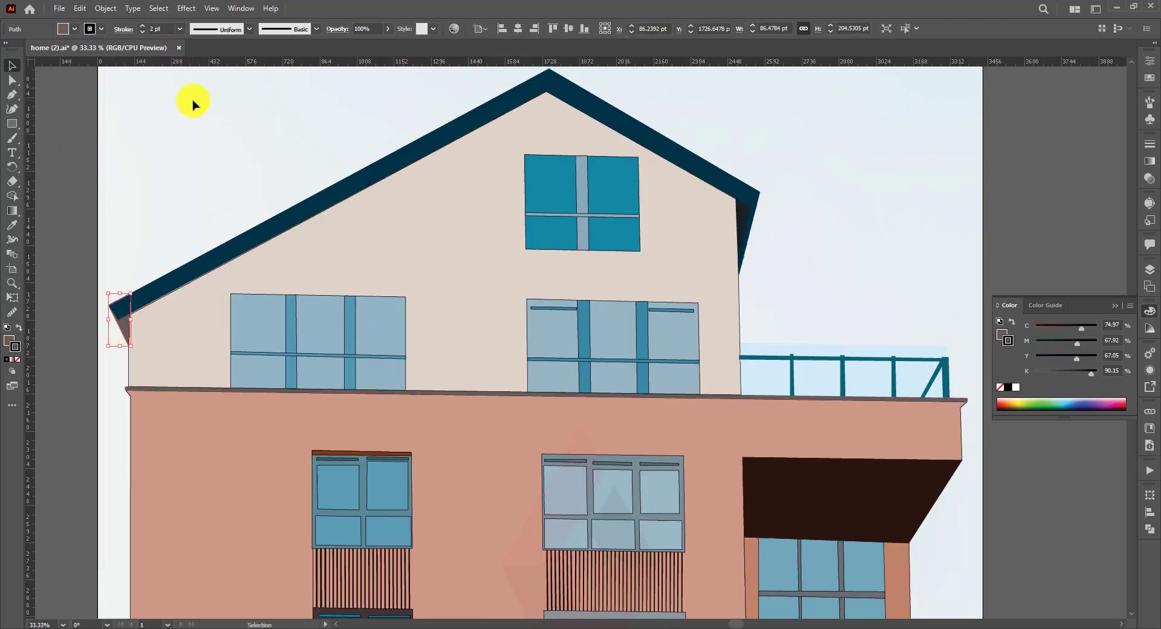
# Drag the dark eave triangle's top corner up under the roof's left corner
pyautogui.hotkey('ctrl', '1')
pyautogui.scroll(3, 298, 243)
pyautogui.hscroll(-5, 298, 244)
pyautogui.press('a')
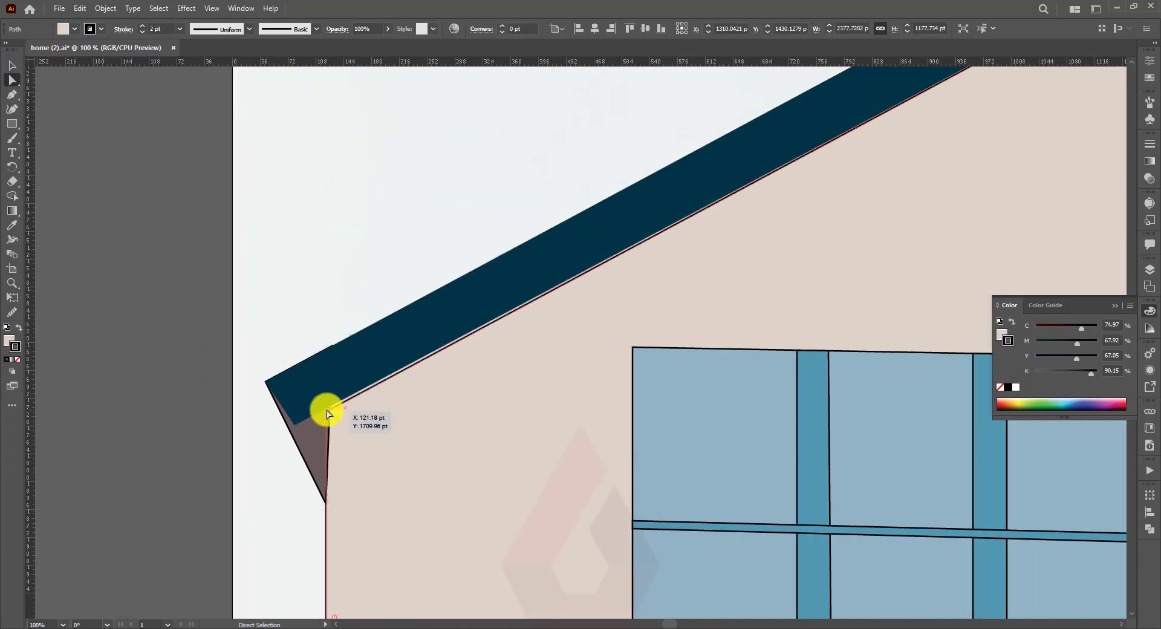
pyautogui.click(327, 416)
pyautogui.click(331, 483)
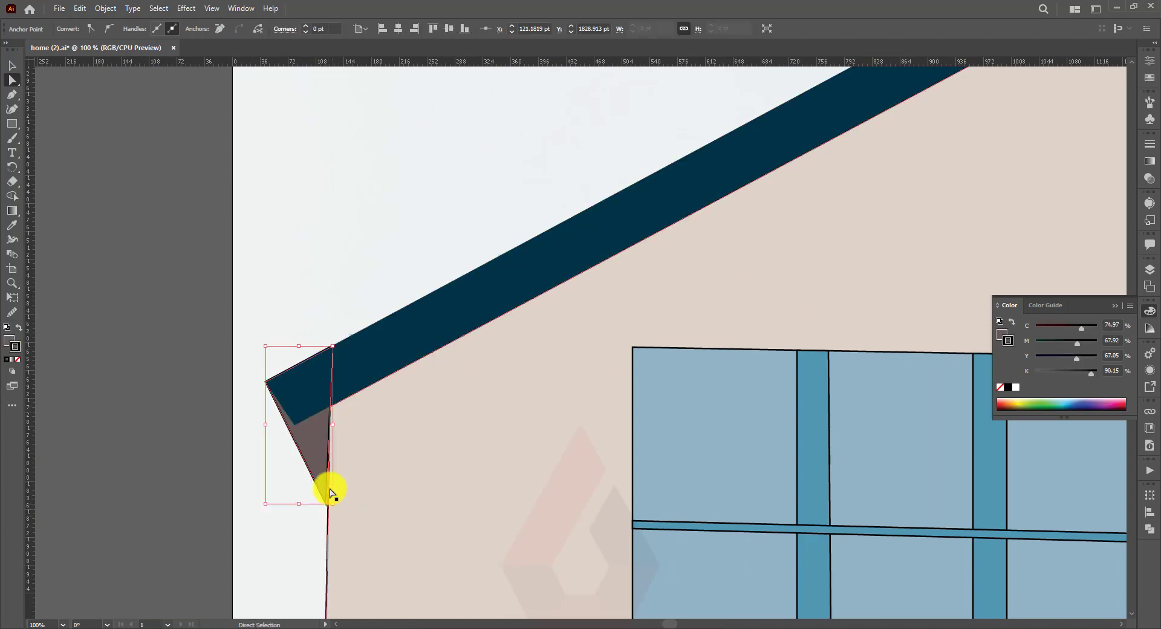
pyautogui.click(290, 435)
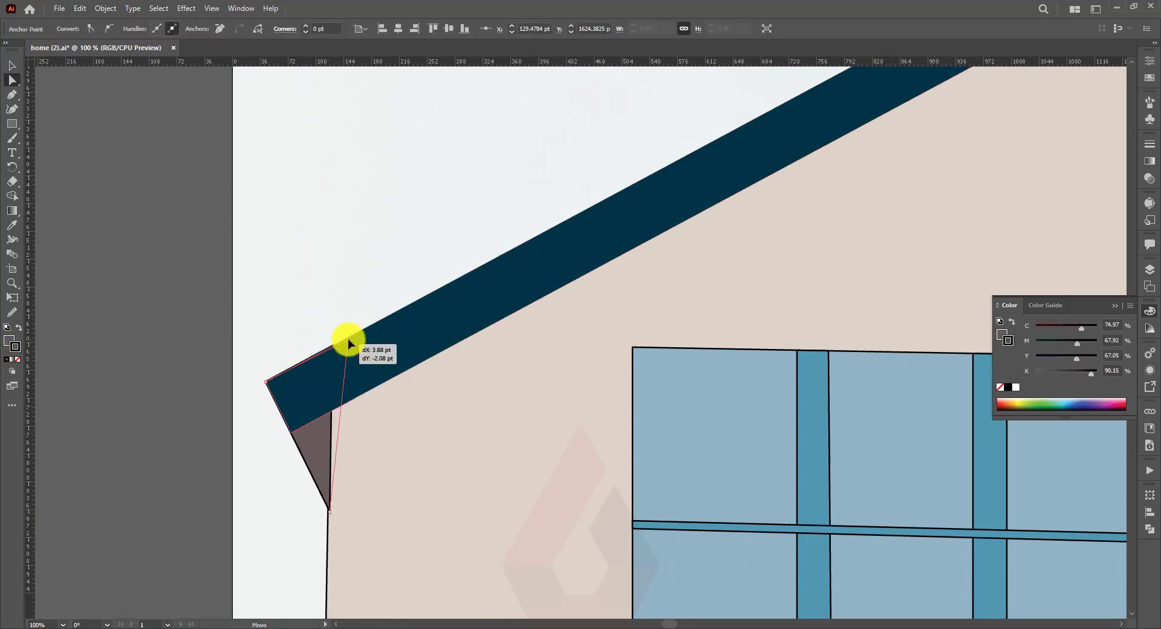
pyautogui.moveTo(486, 310); pyautogui.dragTo(213, 501)
pyautogui.hscroll(15, 362, 423)
# Restore the navy roof's black outline
pyautogui.press('v')
pyautogui.click(695, 333)
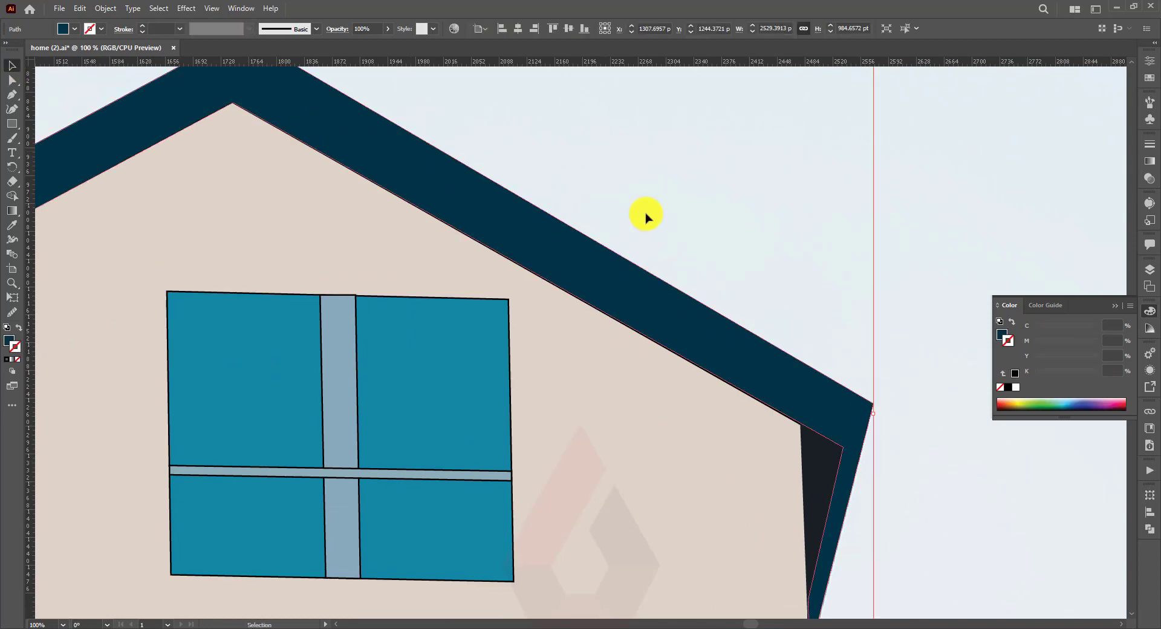
pyautogui.hotkey('ctrl', 'z')
pyautogui.moveTo(194, 93); pyautogui.dragTo(536, 319)
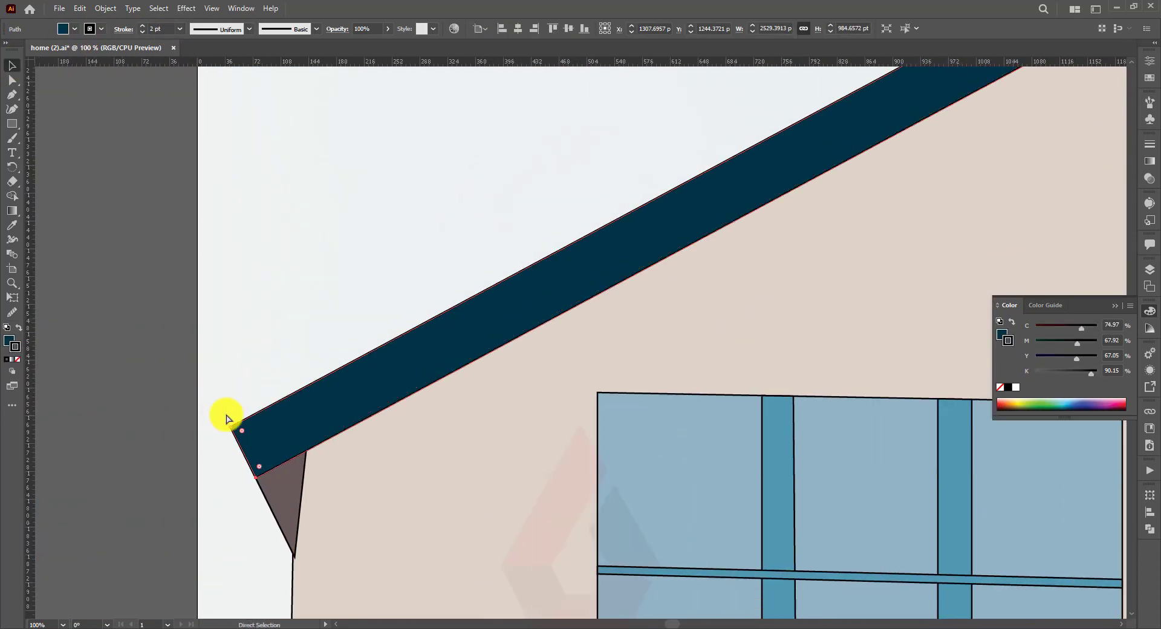
pyautogui.scroll(3, 229, 414)
pyautogui.hscroll(-10, 796, 228)
pyautogui.click(338, 363)
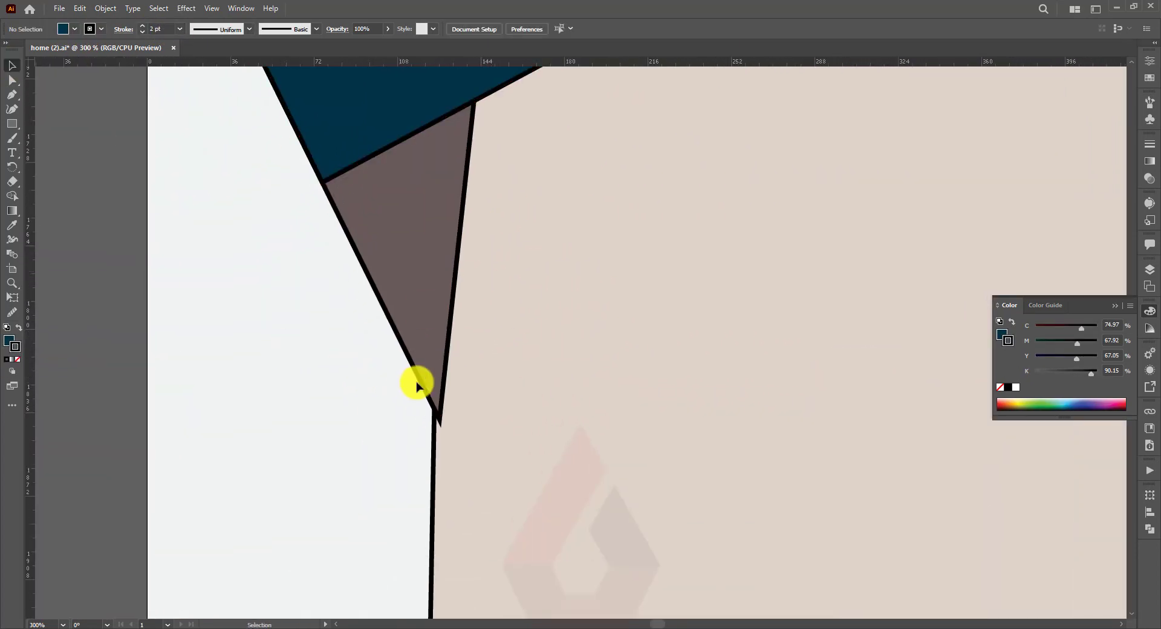
# Move the brown eave triangle's bottom point onto the wall edge
pyautogui.click(446, 420)
pyautogui.click(12, 80)
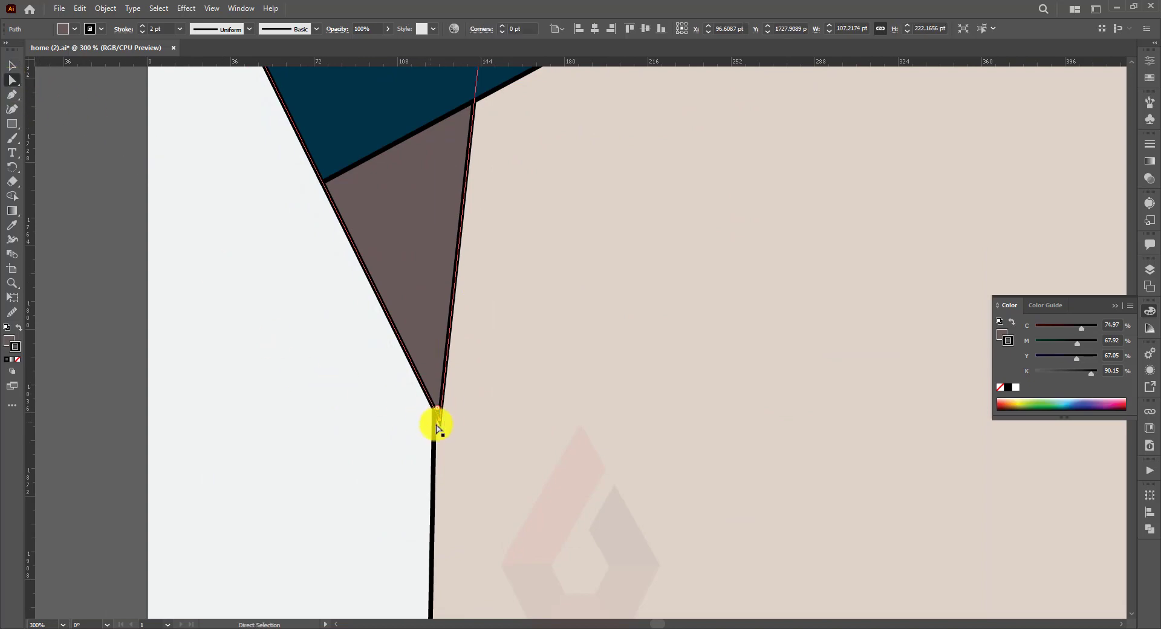
pyautogui.moveTo(439, 423); pyautogui.dragTo(433, 422)
pyautogui.hotkey('ctrl', 'shift', 'a')
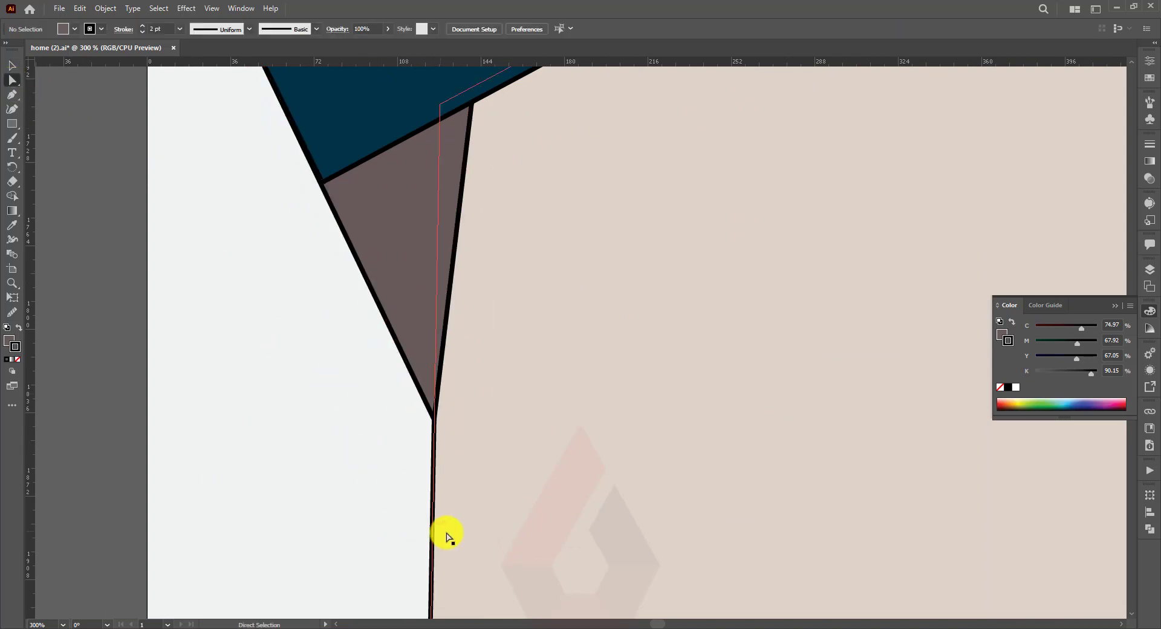
pyautogui.hotkey('ctrl', '-')
pyautogui.hotkey('ctrl', '-')
pyautogui.hotkey('ctrl', '-')
pyautogui.hotkey('ctrl', '-')
pyautogui.hotkey('ctrl', '-')
# Select the three railing posts, diagonal brace, right post and top rail together
pyautogui.hscroll(5, 264, 314)
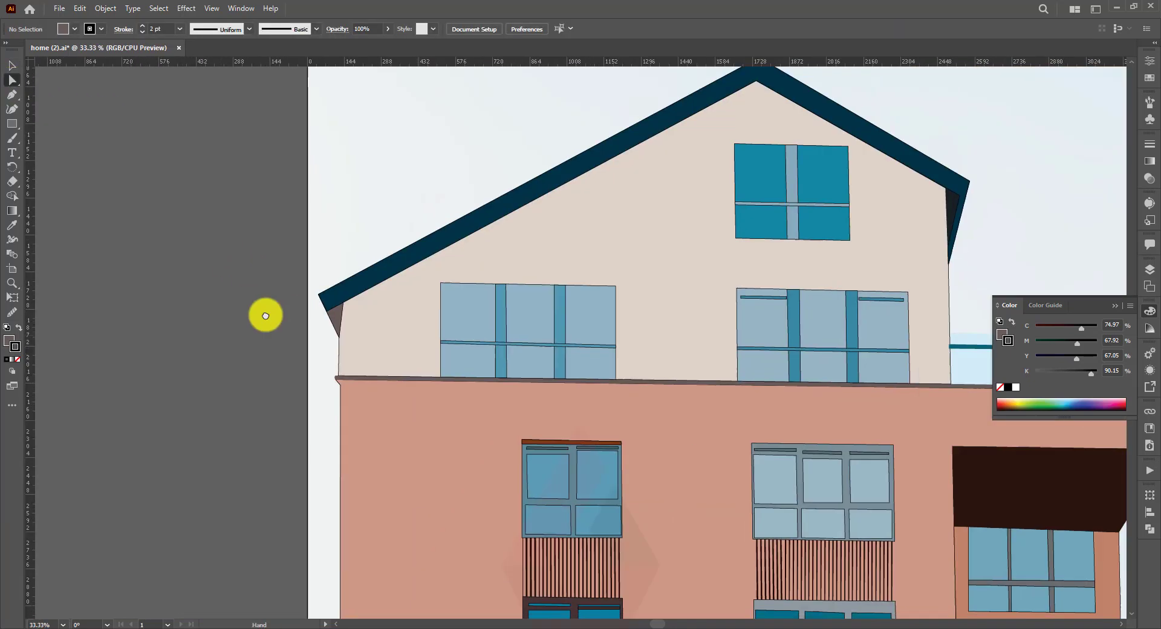
pyautogui.hscroll(5, 532, 418)
pyautogui.moveTo(532, 419); pyautogui.dragTo(496, 251)
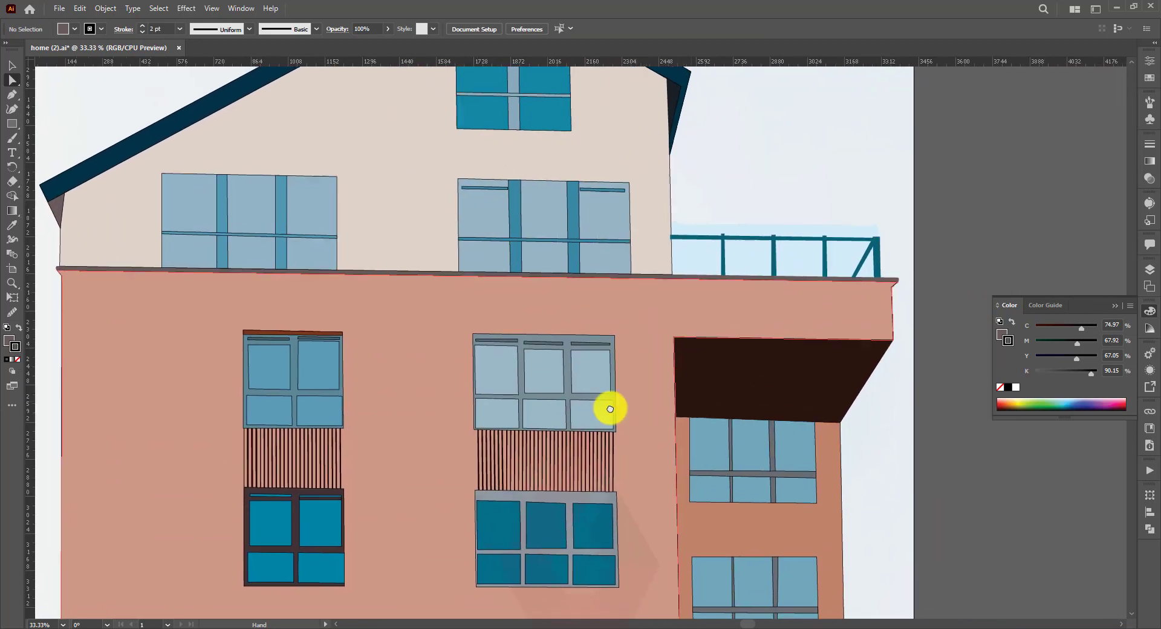
pyautogui.moveTo(609, 407); pyautogui.dragTo(469, 444)
pyautogui.hotkey('ctrl', '+')
pyautogui.hotkey('ctrl', '+')
pyautogui.hotkey('ctrl', '+')
pyautogui.hotkey('ctrl', '+')
pyautogui.scroll(5, 436, 466)
pyautogui.hscroll(-2, 435, 466)
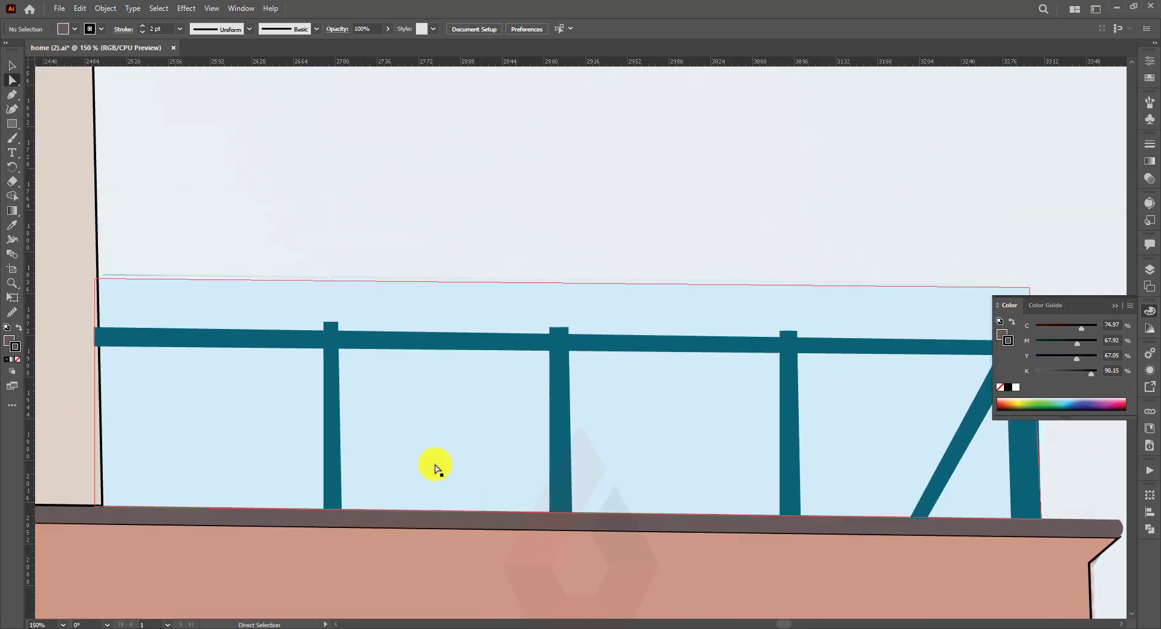
pyautogui.click(330, 426)
pyautogui.keyDown('shift'); pyautogui.click(557, 429); pyautogui.keyUp('shift')
pyautogui.keyDown('shift'); pyautogui.click(782, 419); pyautogui.keyUp('shift')
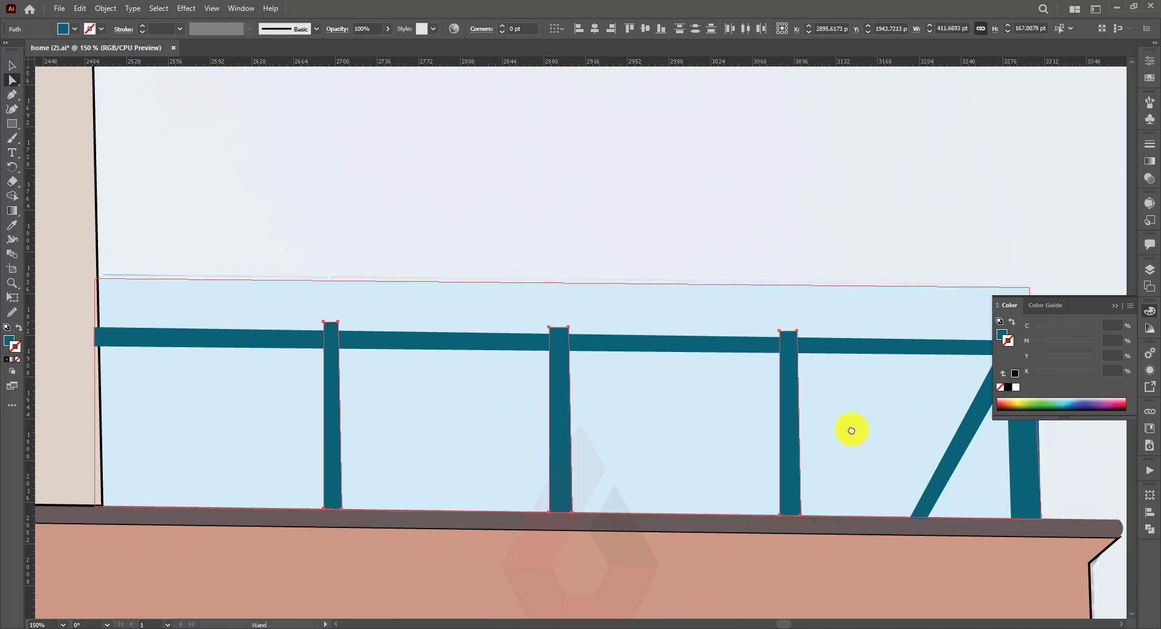
pyautogui.hscroll(3, 846, 431)
pyautogui.keyDown('shift'); pyautogui.click(845, 433); pyautogui.keyUp('shift')
pyautogui.keyDown('shift'); pyautogui.click(887, 401); pyautogui.keyUp('shift')
pyautogui.keyDown('shift'); pyautogui.click(787, 351); pyautogui.keyUp('shift')
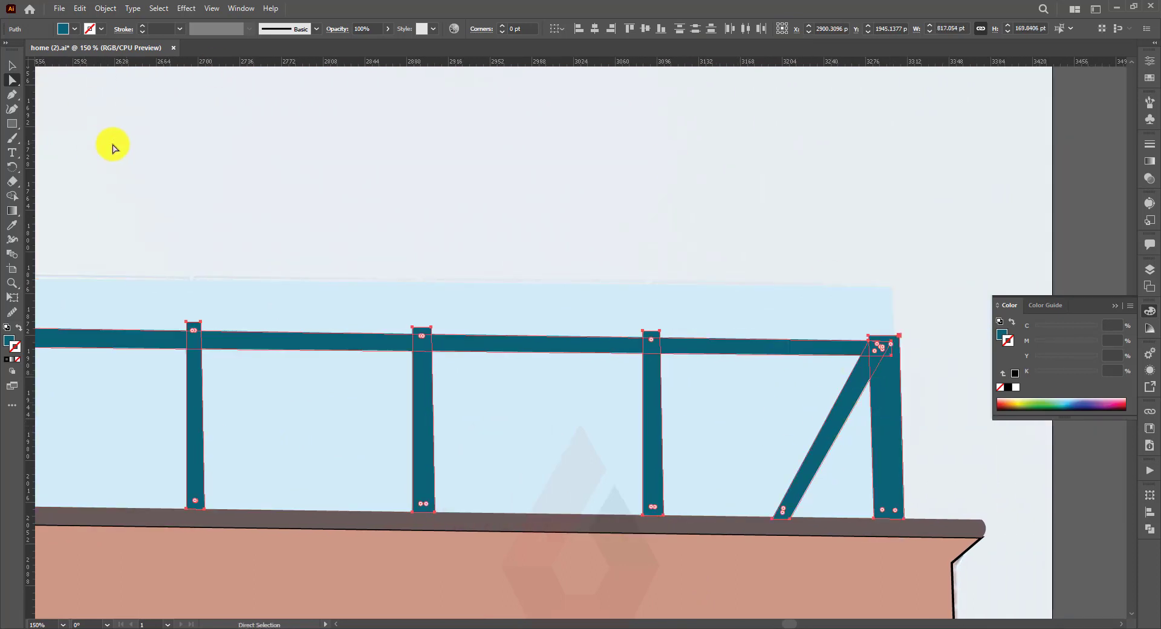
# Give the selected railing parts a black 2 pt outline
pyautogui.click(6, 360)
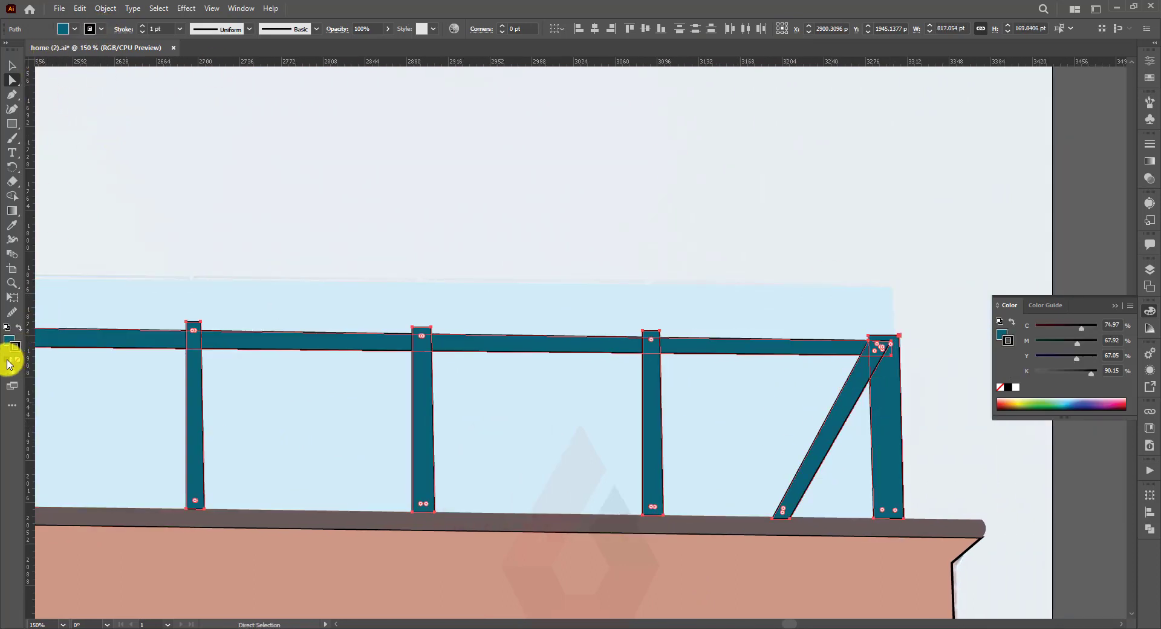
pyautogui.click(179, 29)
pyautogui.click(193, 93)
pyautogui.click(11, 65)
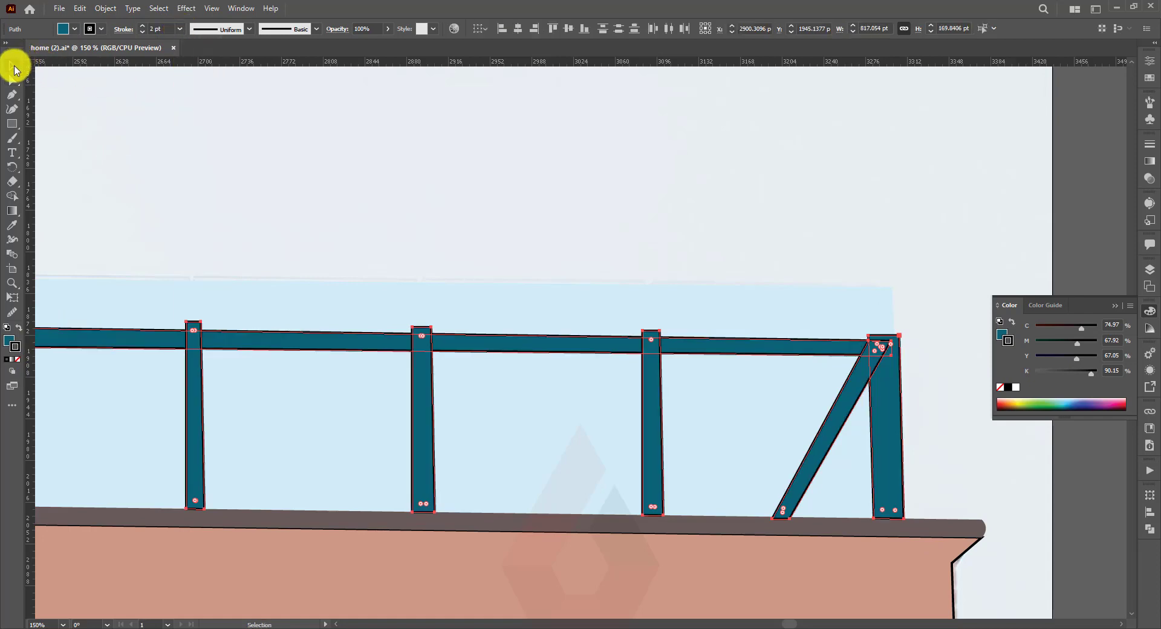
pyautogui.click(362, 200)
pyautogui.hotkey('ctrl', '-')
pyautogui.hotkey('ctrl', '-')
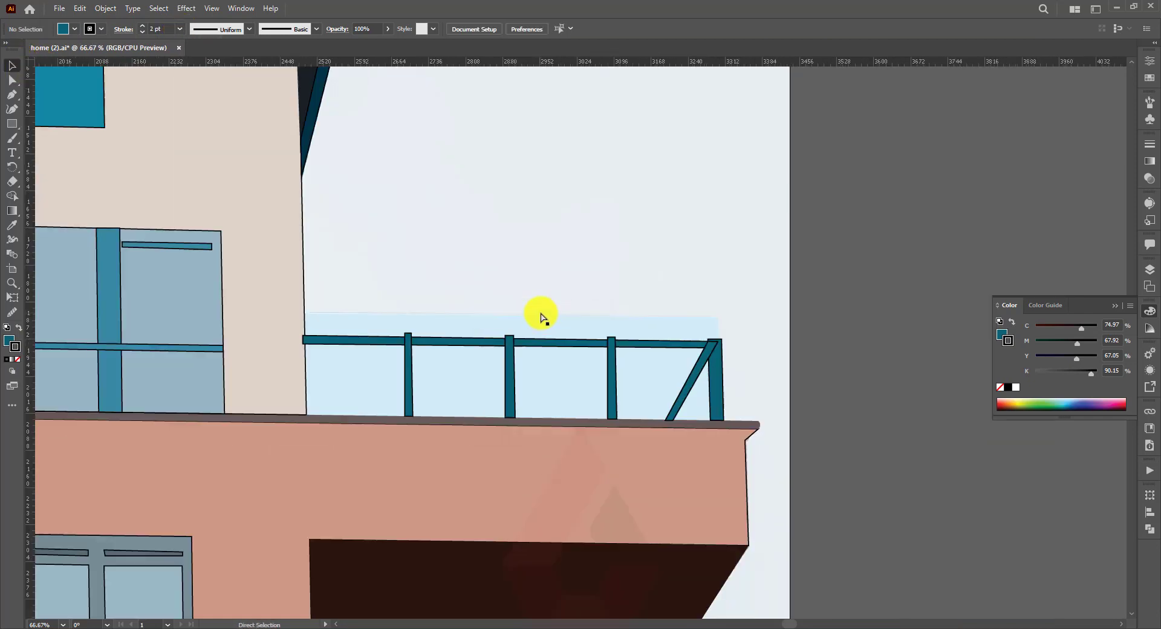
pyautogui.hotkey('ctrl', '-')
pyautogui.hotkey('ctrl', '-')
pyautogui.hotkey('ctrl', '-')
# Fit the whole artboard in view and select, then deselect, all artwork
pyautogui.moveTo(478, 334); pyautogui.dragTo(629, 264)
pyautogui.hotkey('ctrl', '-')
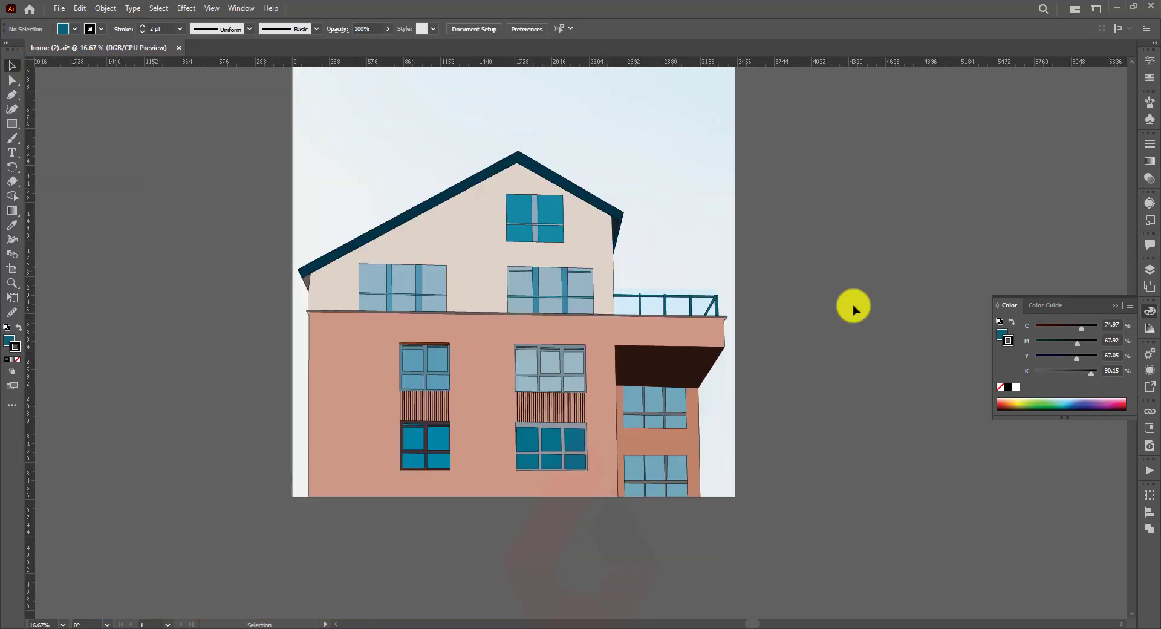
pyautogui.hotkey('ctrl', 'a')
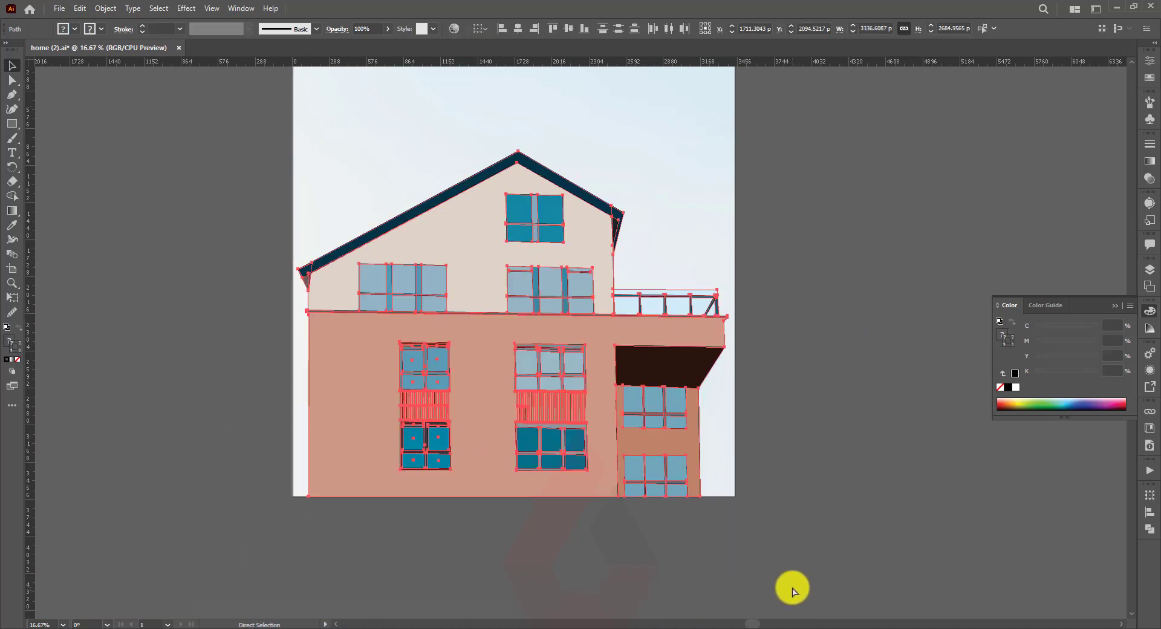
pyautogui.press('v')
pyautogui.click(775, 571)
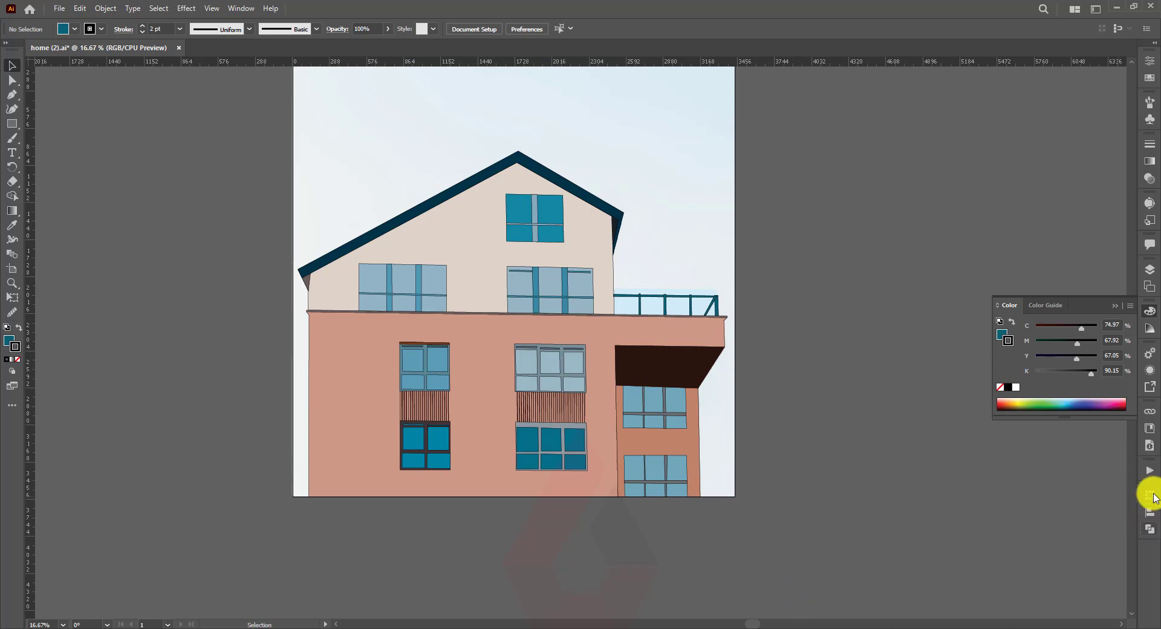
# Turn off Template on the photo layer and pull the photo out rightward
pyautogui.click(1149, 268)
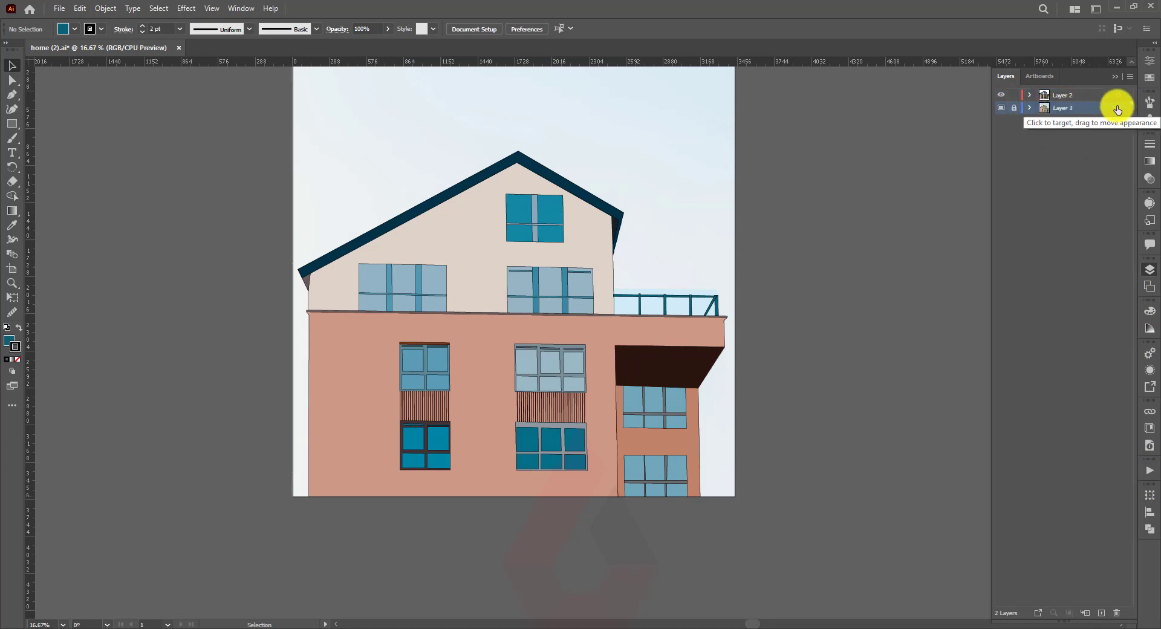
pyautogui.click(1132, 83)
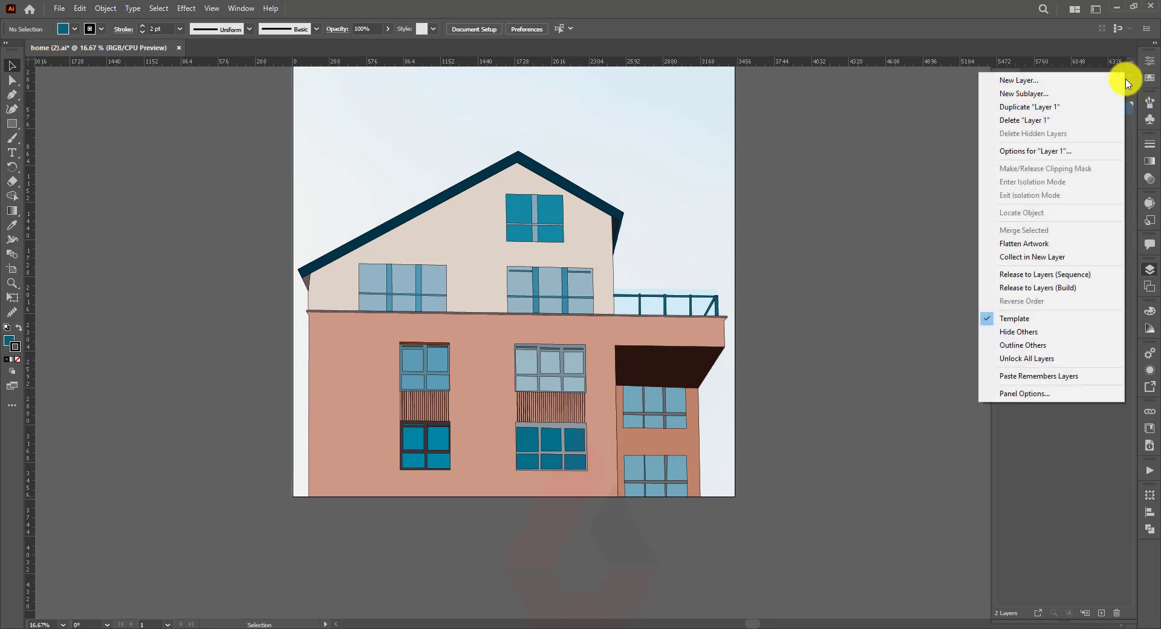
pyautogui.click(995, 318)
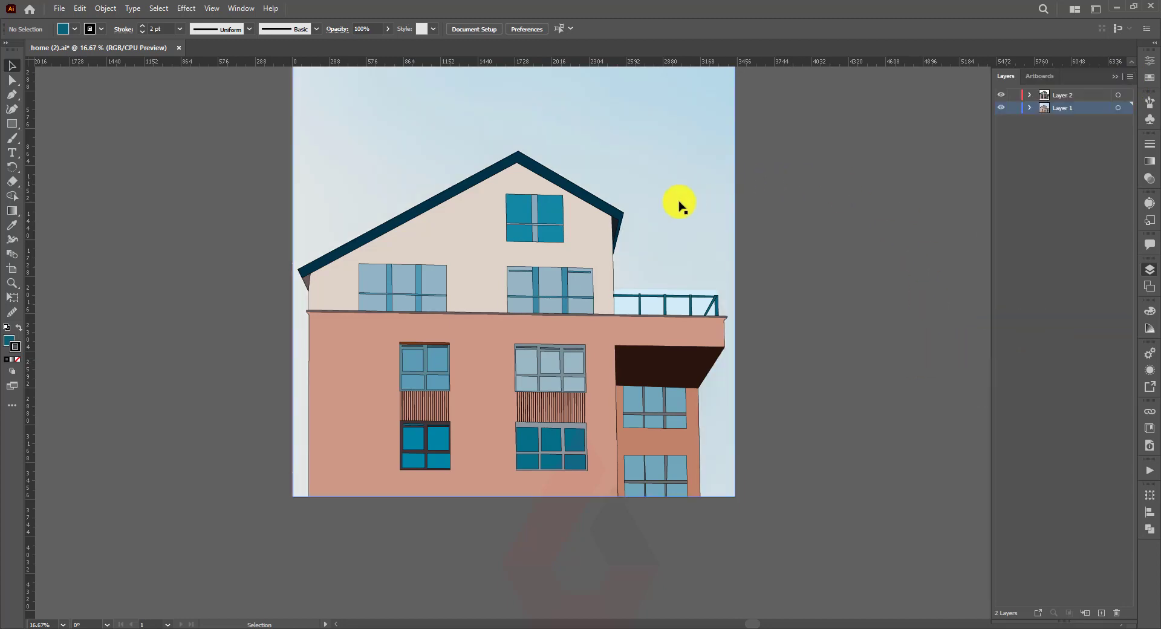
pyautogui.moveTo(685, 206); pyautogui.dragTo(931, 252)
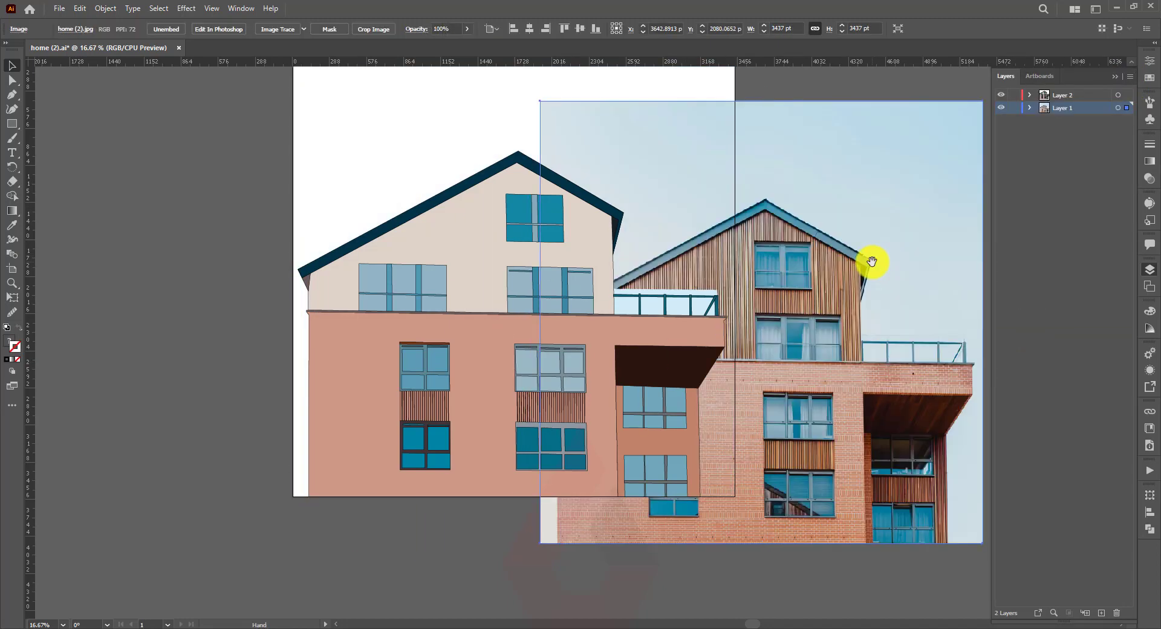
# Set the reference photo level, right of the vector artwork, and frame both in view
pyautogui.moveTo(866, 277); pyautogui.dragTo(617, 324)
pyautogui.moveTo(634, 425); pyautogui.dragTo(871, 337)
pyautogui.moveTo(679, 391); pyautogui.dragTo(660, 423)
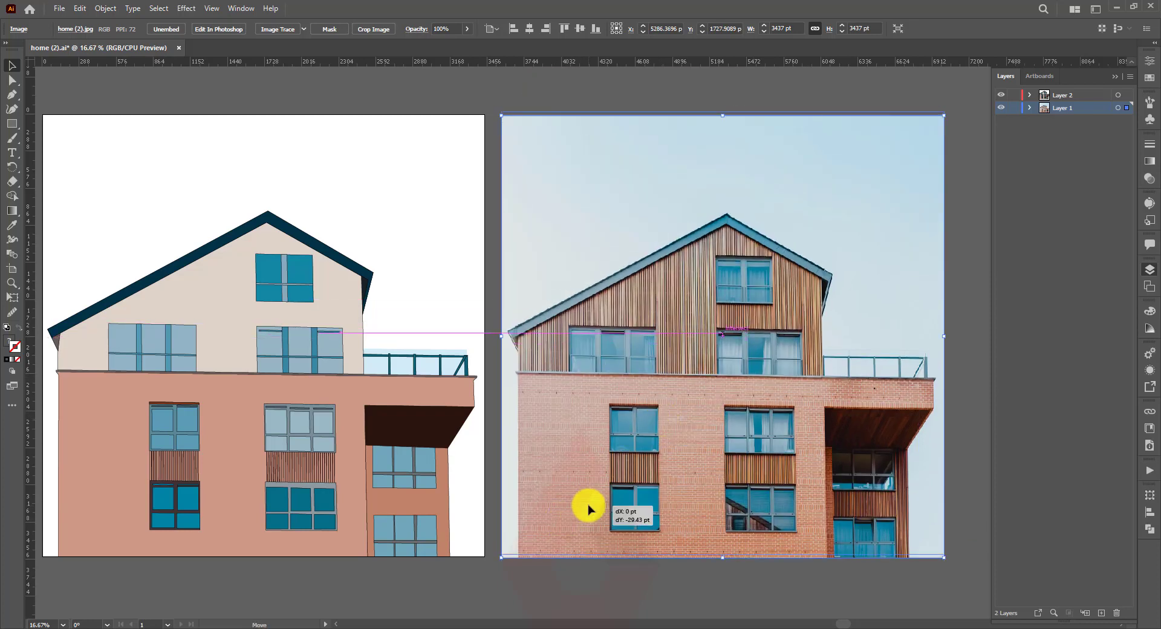
pyautogui.moveTo(589, 509); pyautogui.dragTo(588, 510)
pyautogui.click(423, 579)
pyautogui.moveTo(358, 574); pyautogui.dragTo(419, 570)
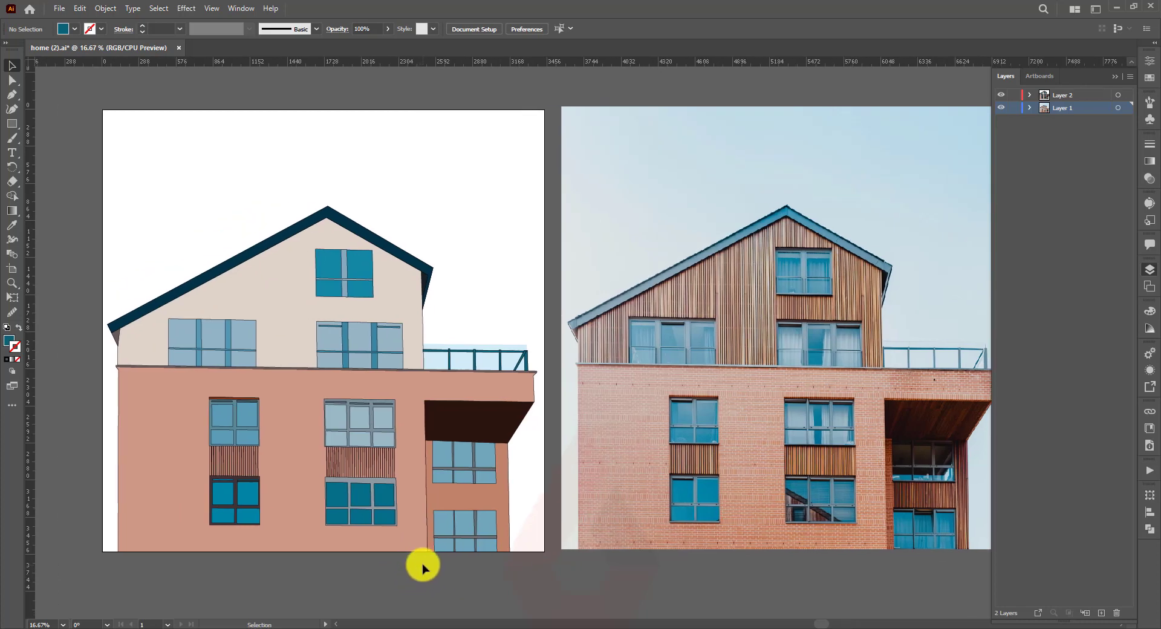
pyautogui.moveTo(493, 544); pyautogui.dragTo(473, 548)
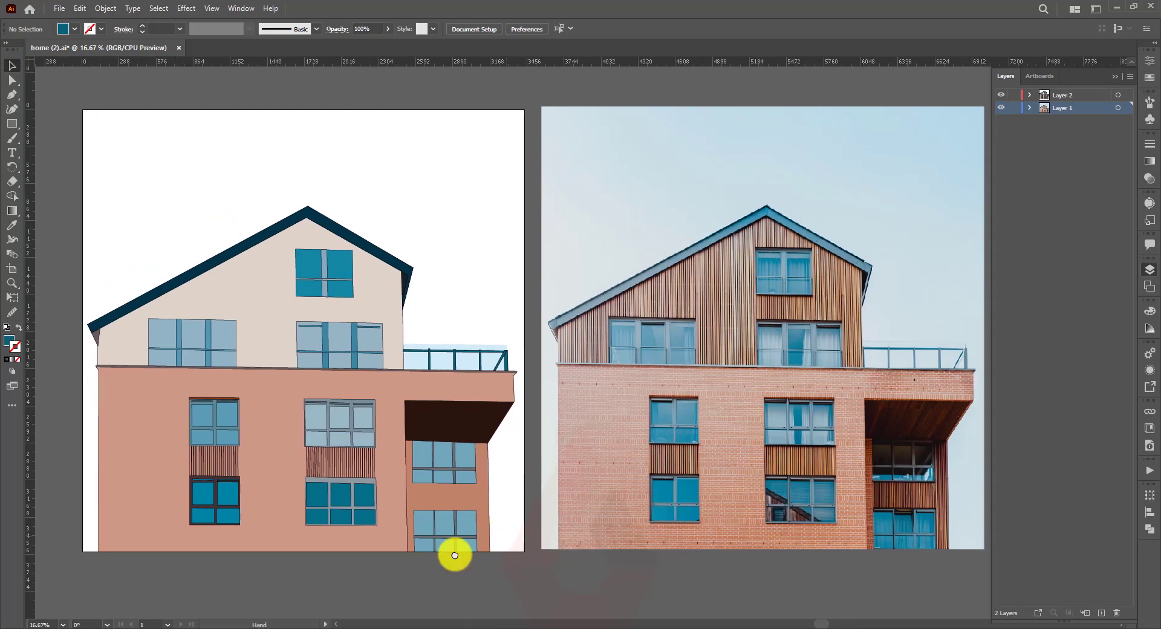